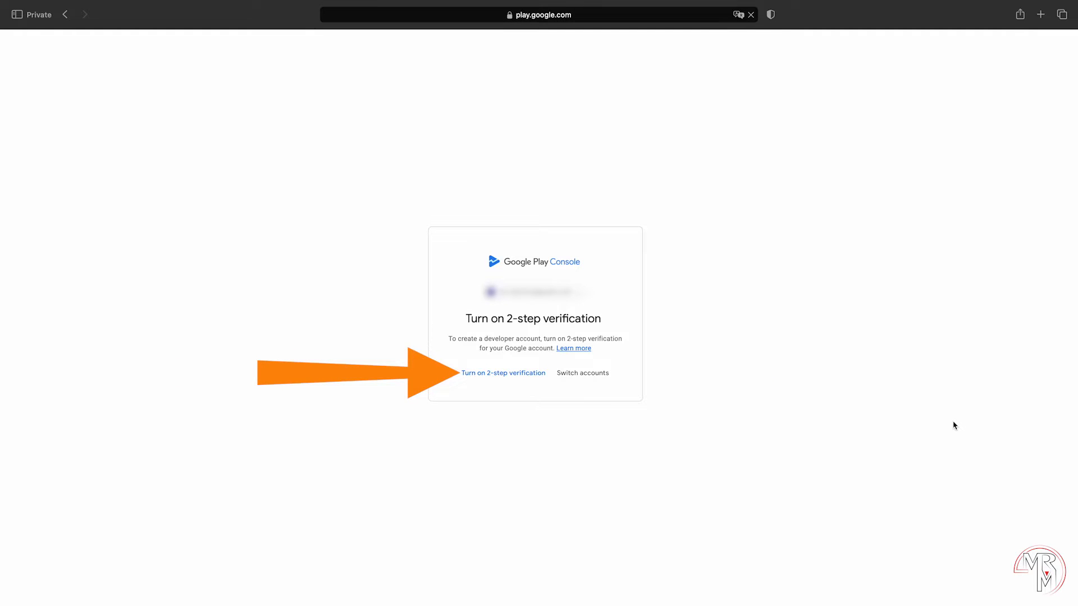
# Step: Turn on 2-step verification and choose a personal developer account for yourself
pyautogui.click(503, 373)
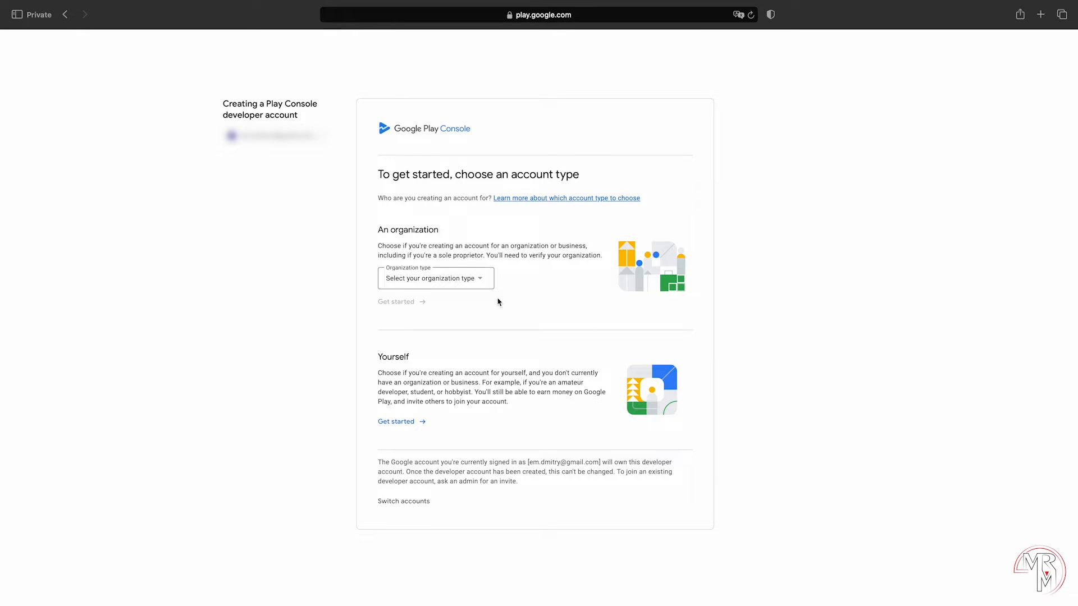
pyautogui.click(474, 283)
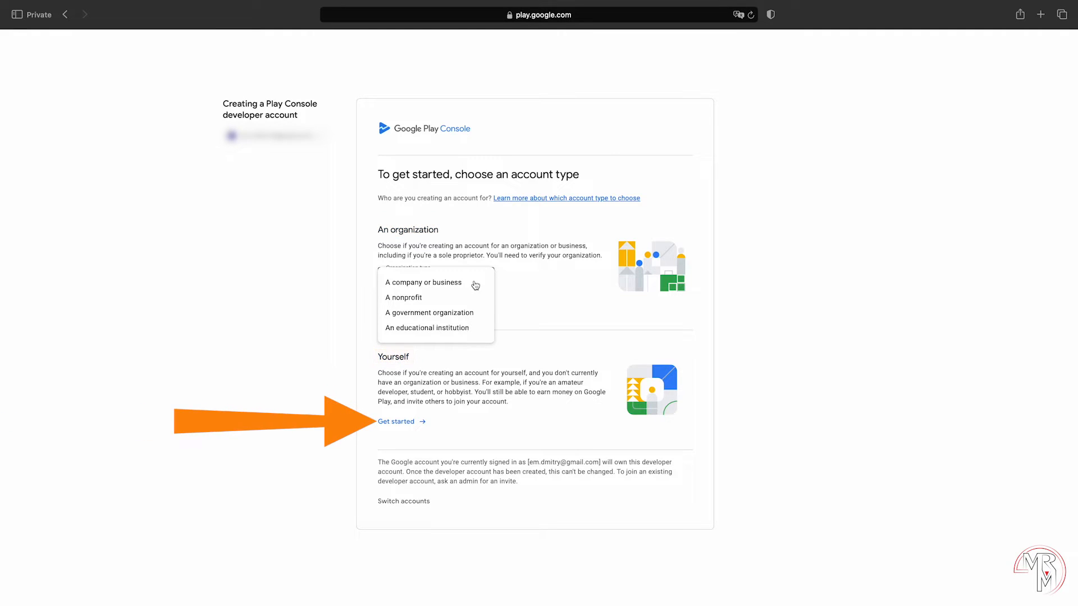
pyautogui.click(400, 422)
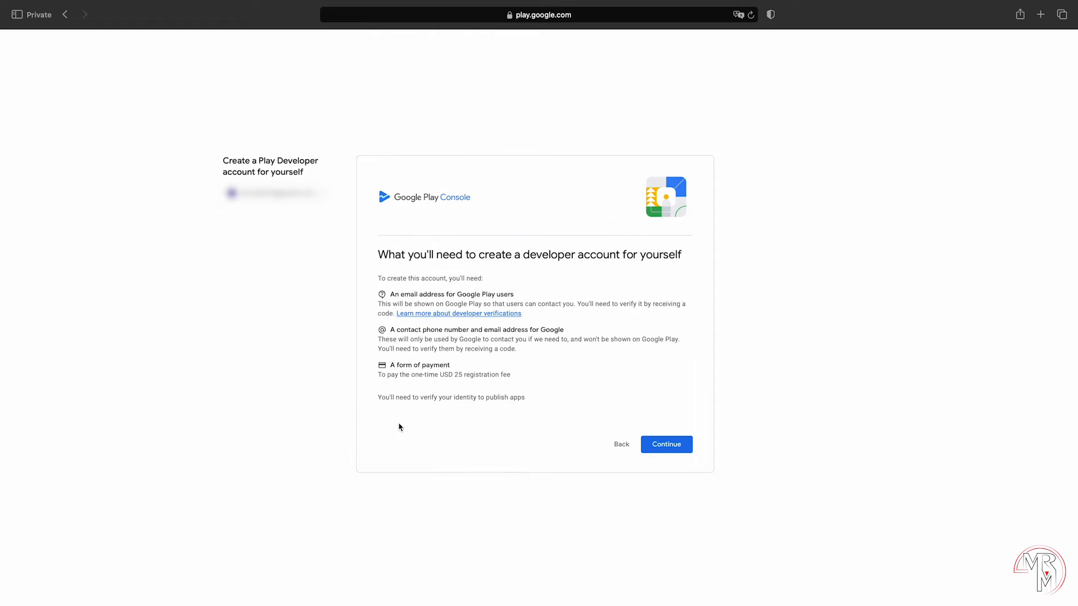
pyautogui.click(689, 444)
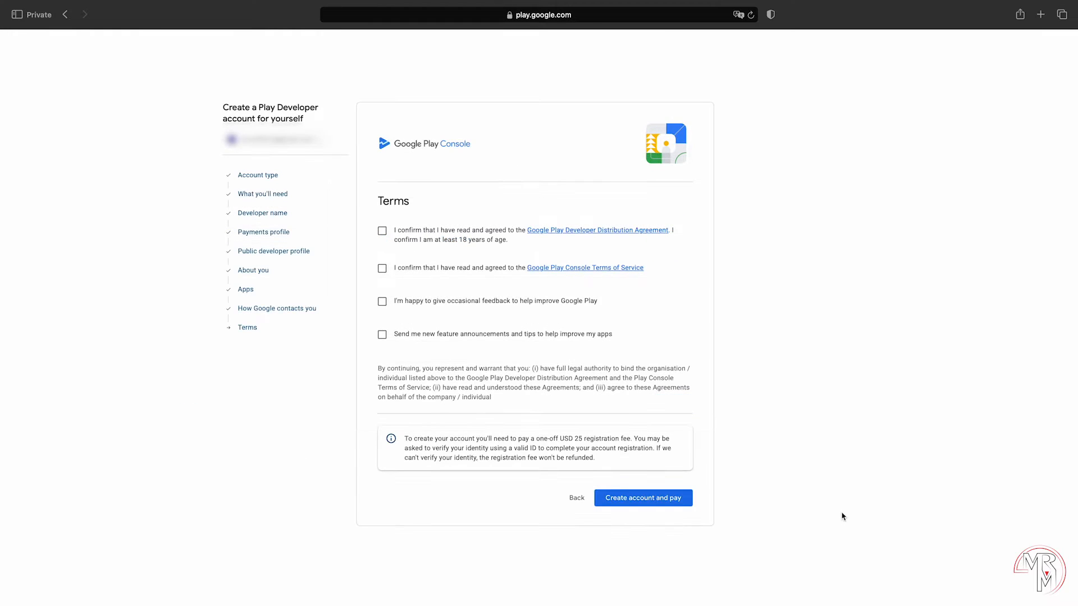
# Step: Accept the Developer Distribution Agreement and Play Console Terms of Service, then create the account and pay
pyautogui.click(443, 237)
pyautogui.click(483, 268)
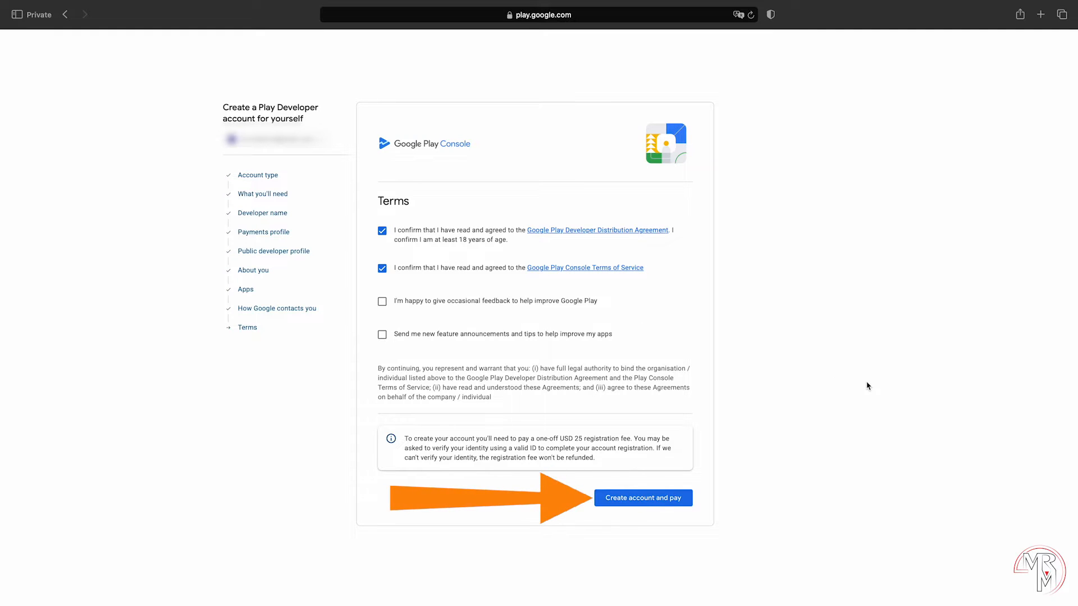
pyautogui.click(676, 498)
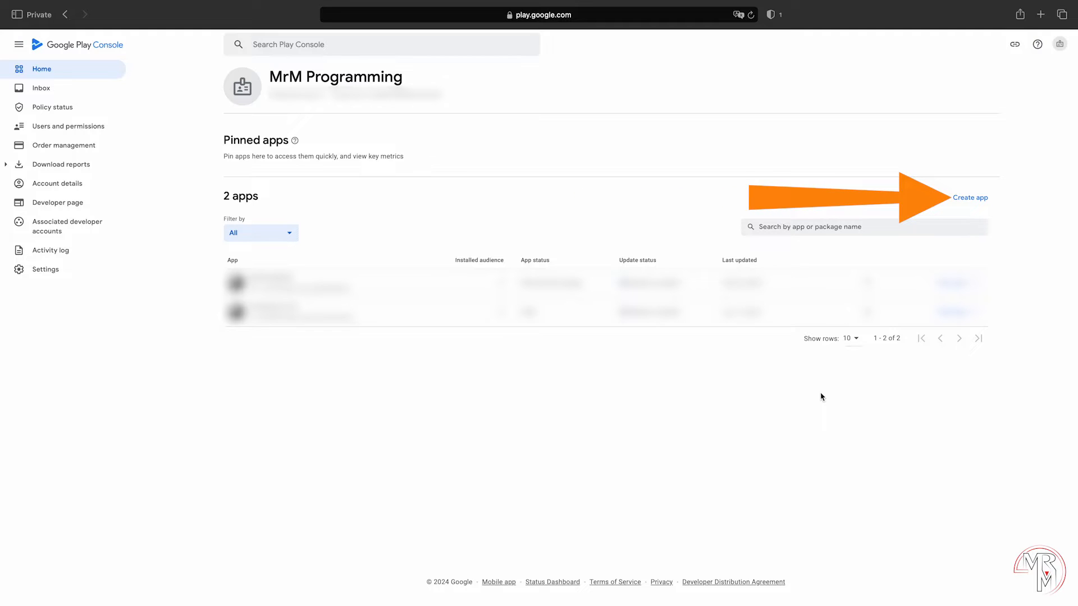
# Step: Start a new app named 'Publishing Test' as a free game
pyautogui.click(970, 198)
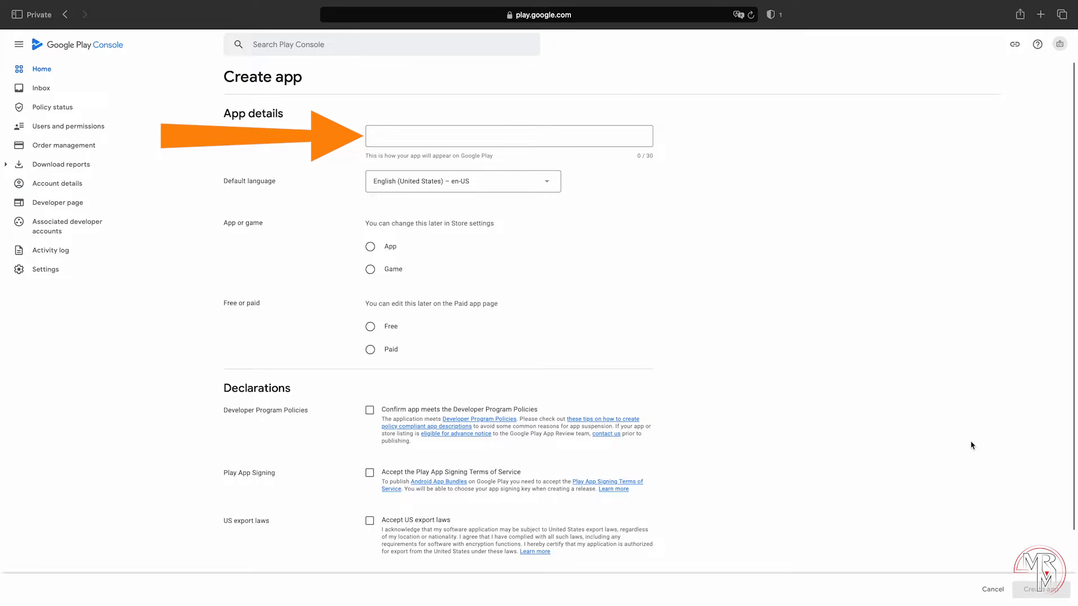
pyautogui.write('Publishing Test')
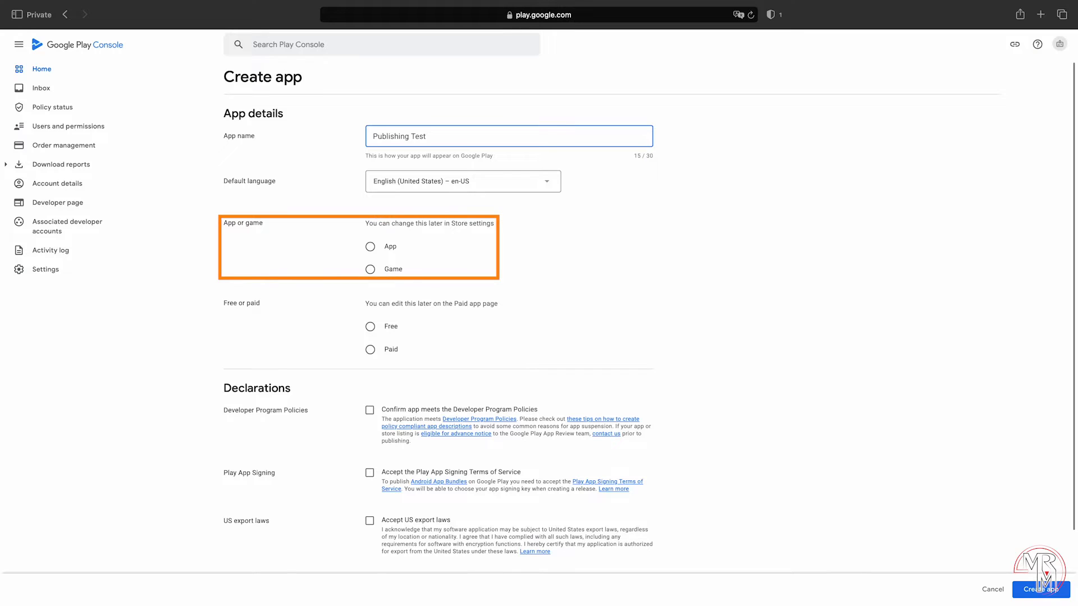
pyautogui.click(390, 271)
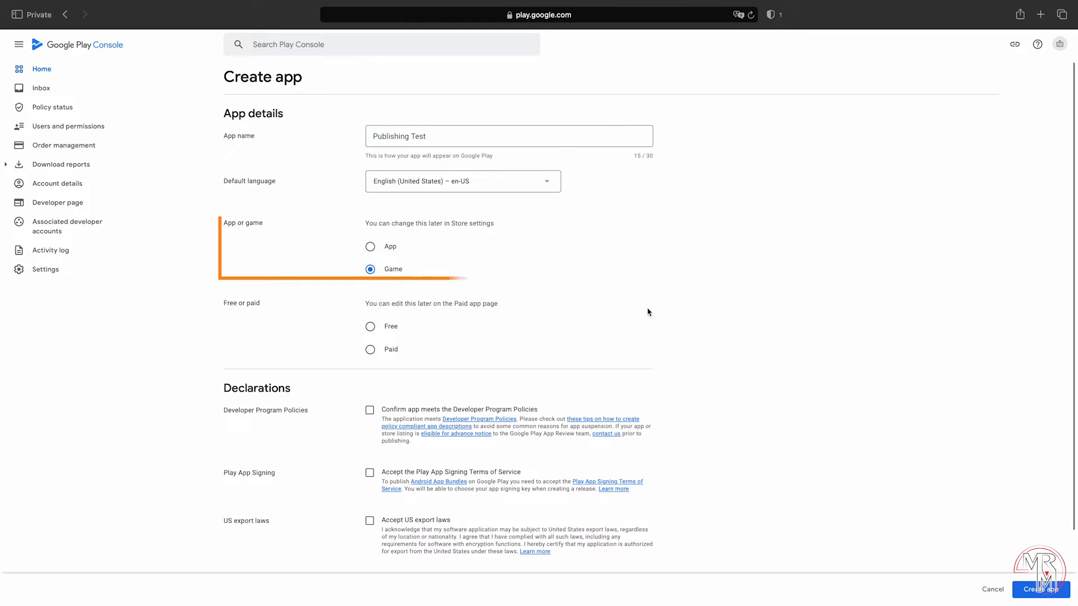
pyautogui.click(370, 327)
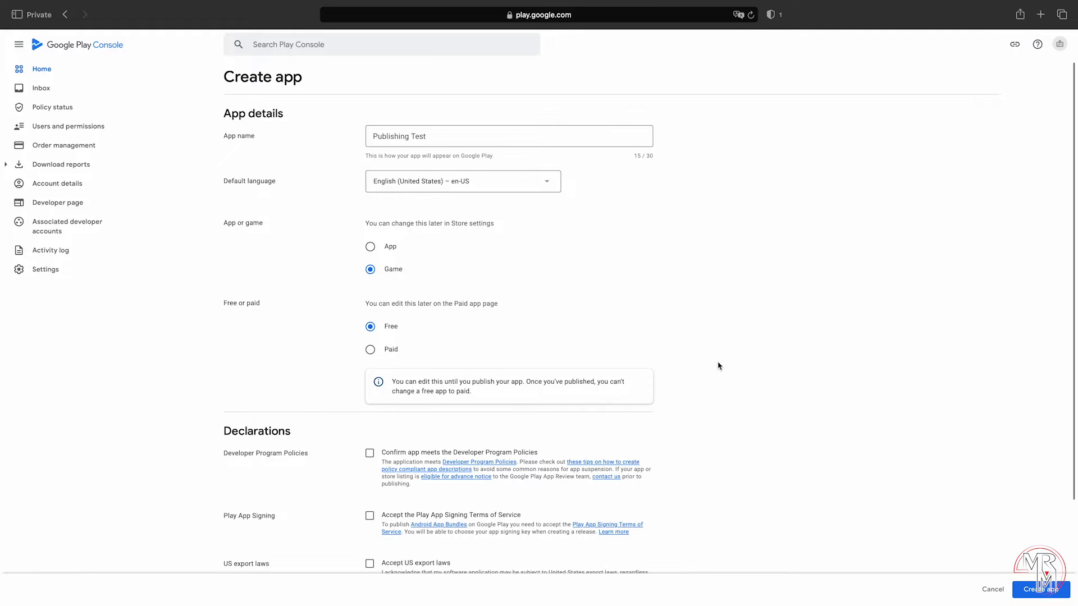
# Step: Accept the Developer Program Policies, Play App Signing and US export law declarations, and create the app
pyautogui.scroll(-2, 719, 366)
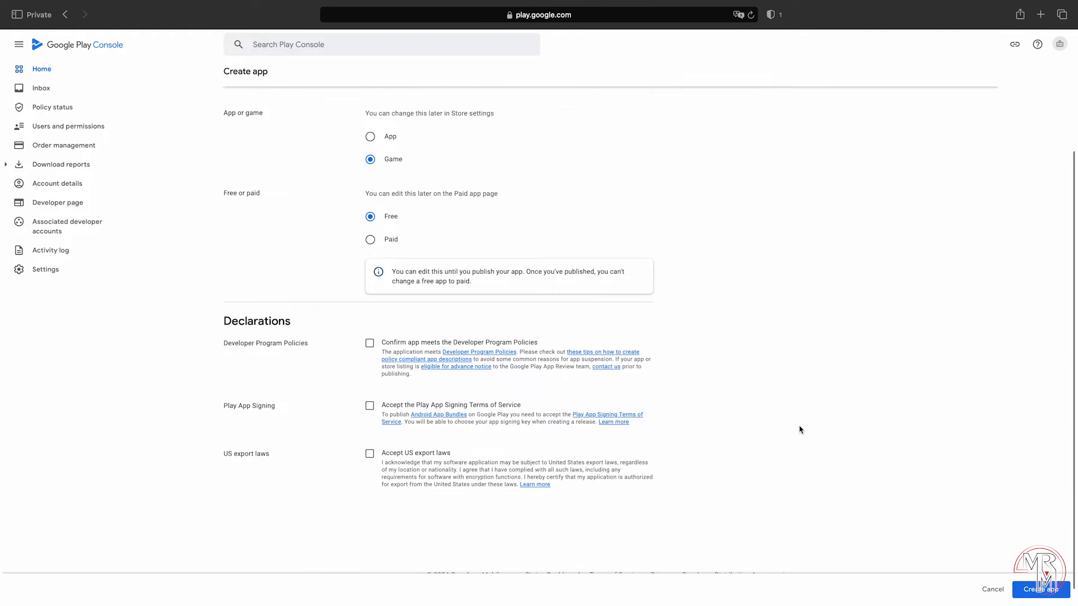
pyautogui.click(369, 343)
pyautogui.click(370, 406)
pyautogui.click(369, 454)
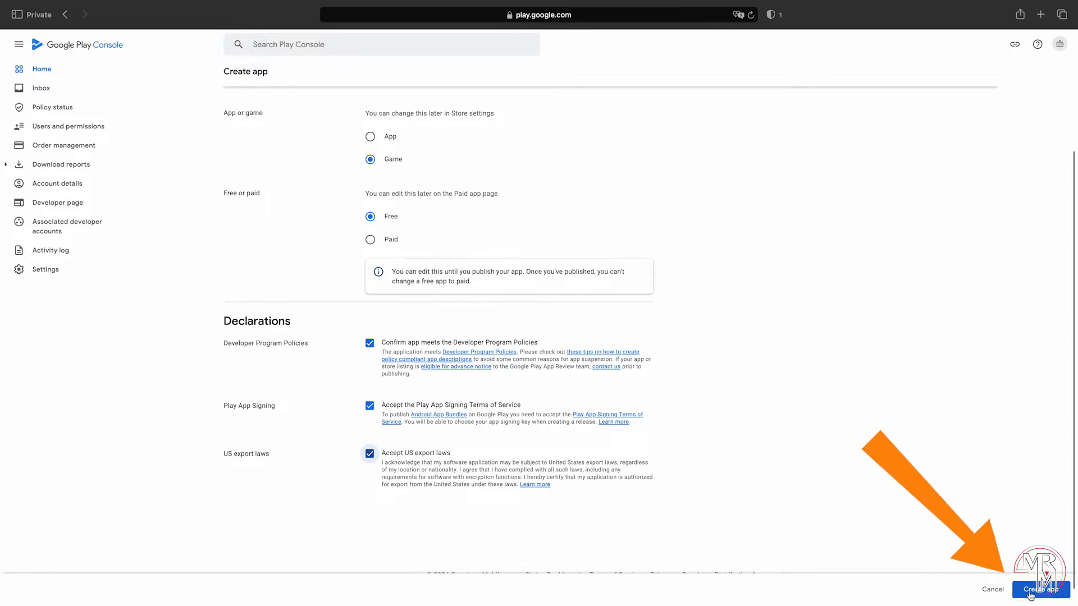
pyautogui.click(1029, 593)
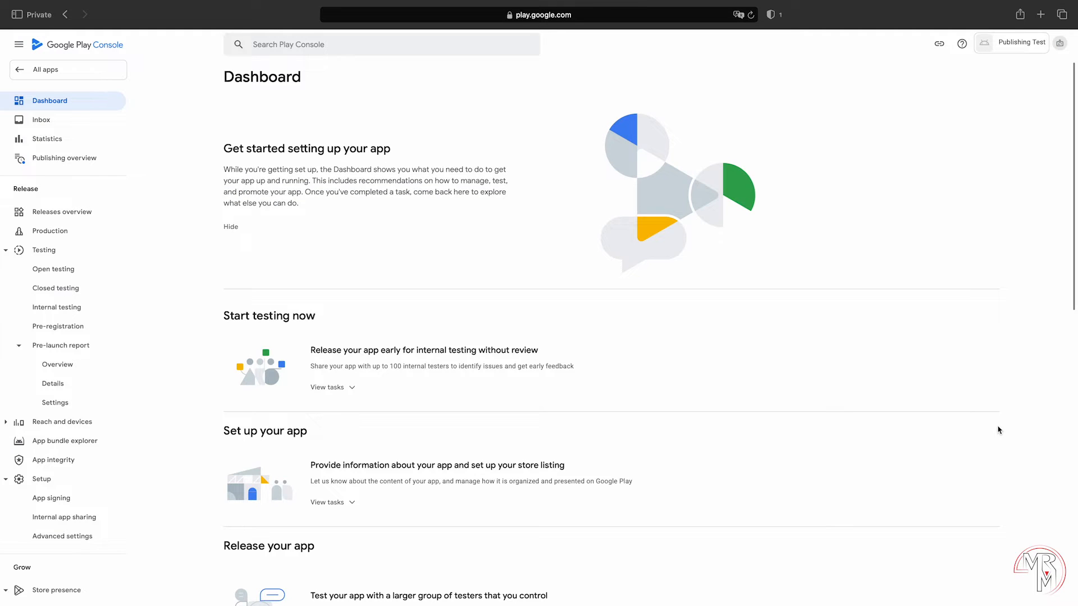
# Step: From the dashboard's 'Set up your app' tasks, open 'Set privacy policy'
pyautogui.scroll(-3, 998, 430)
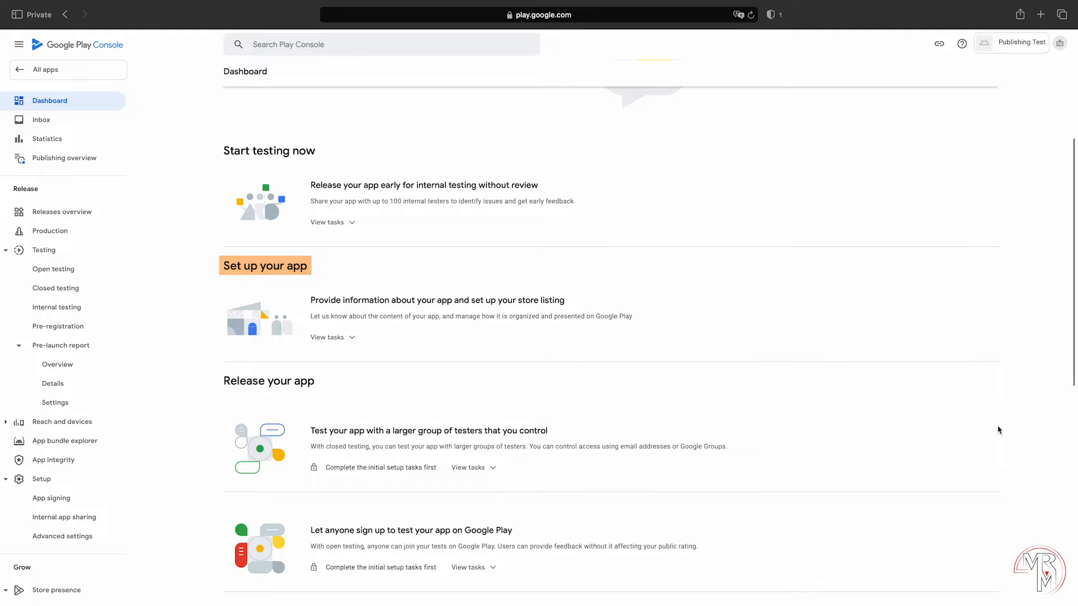
pyautogui.click(343, 338)
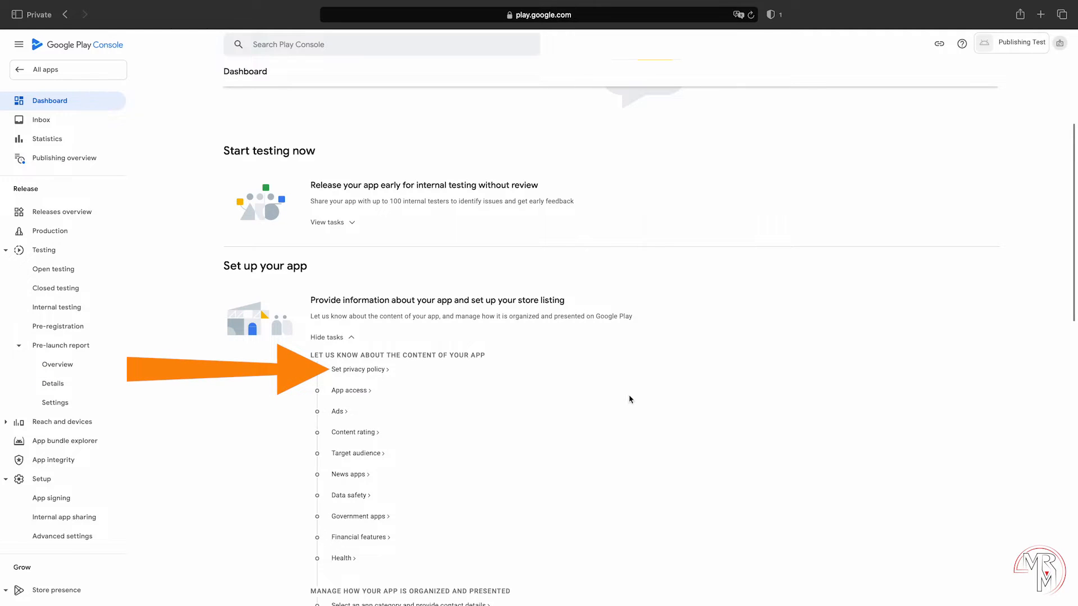
pyautogui.click(368, 373)
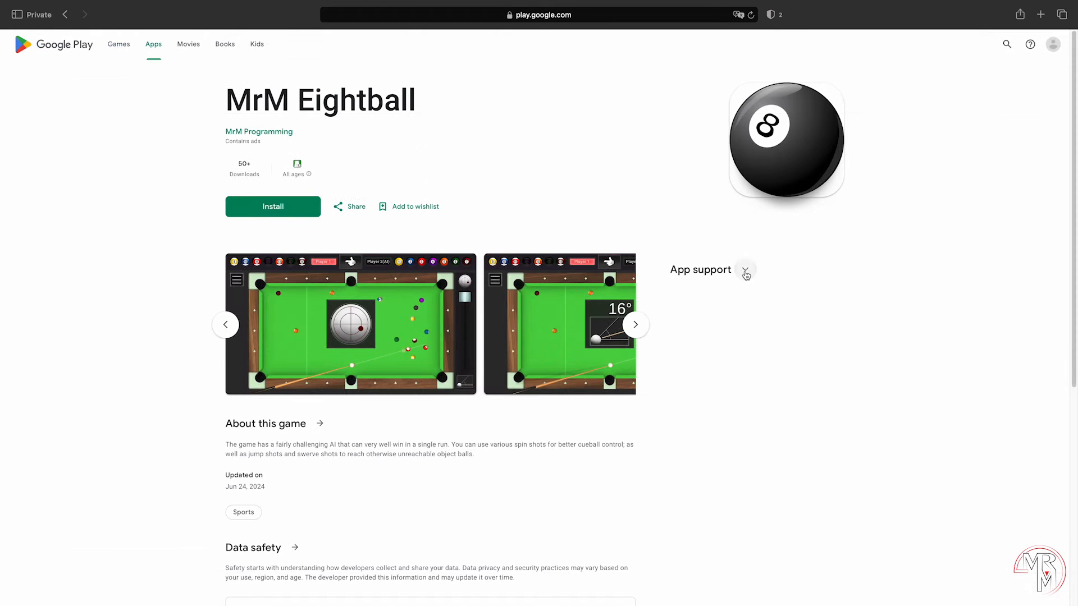
# Step: Copy the game's existing privacy policy link from its store page and save it as the Privacy policy URL
pyautogui.click(744, 270)
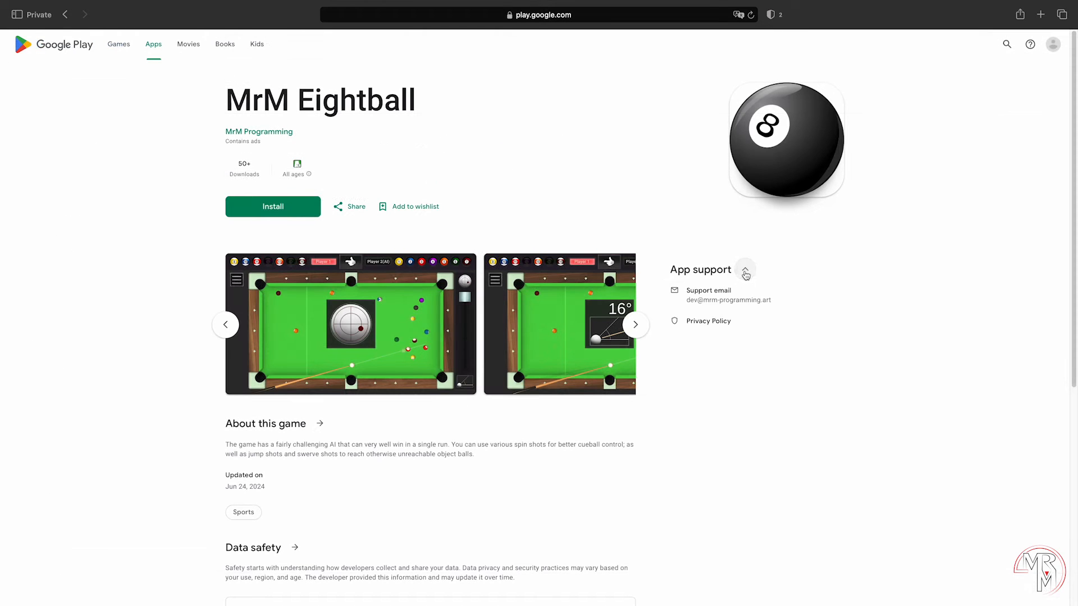
pyautogui.click(709, 321)
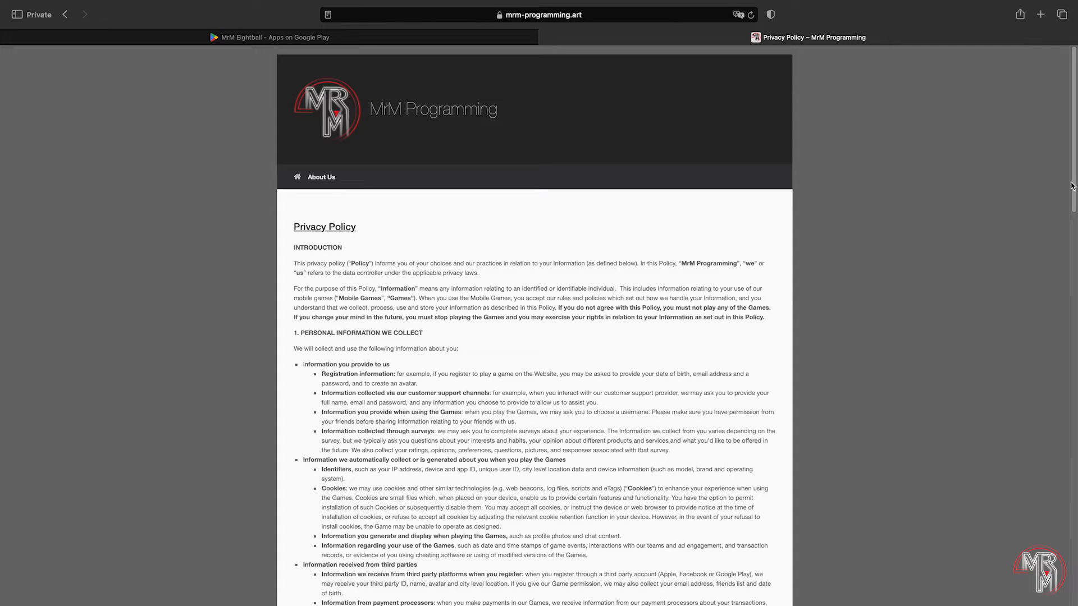
pyautogui.moveTo(1072, 187); pyautogui.dragTo(1070, 284)
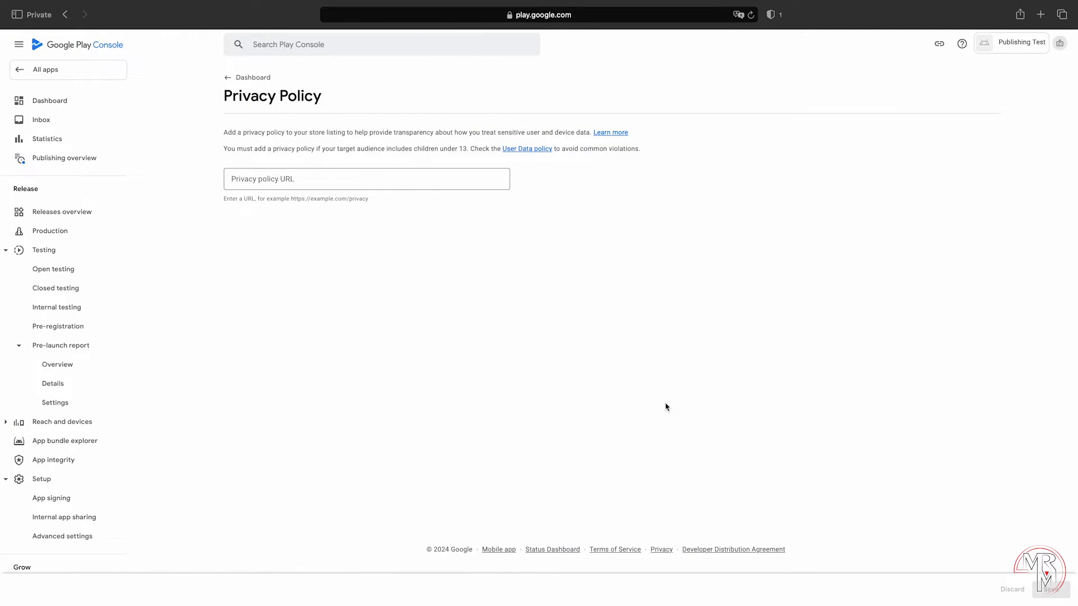
pyautogui.click(413, 182)
pyautogui.write('https://mrm-programming.art/mrm-eightball-privacy-policy/')
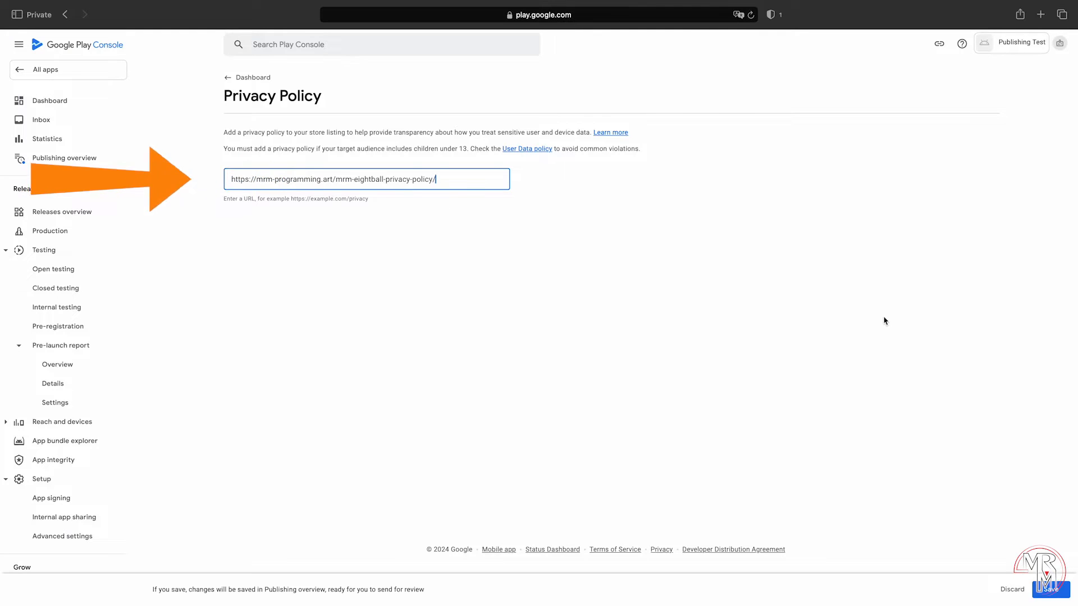
pyautogui.click(1050, 590)
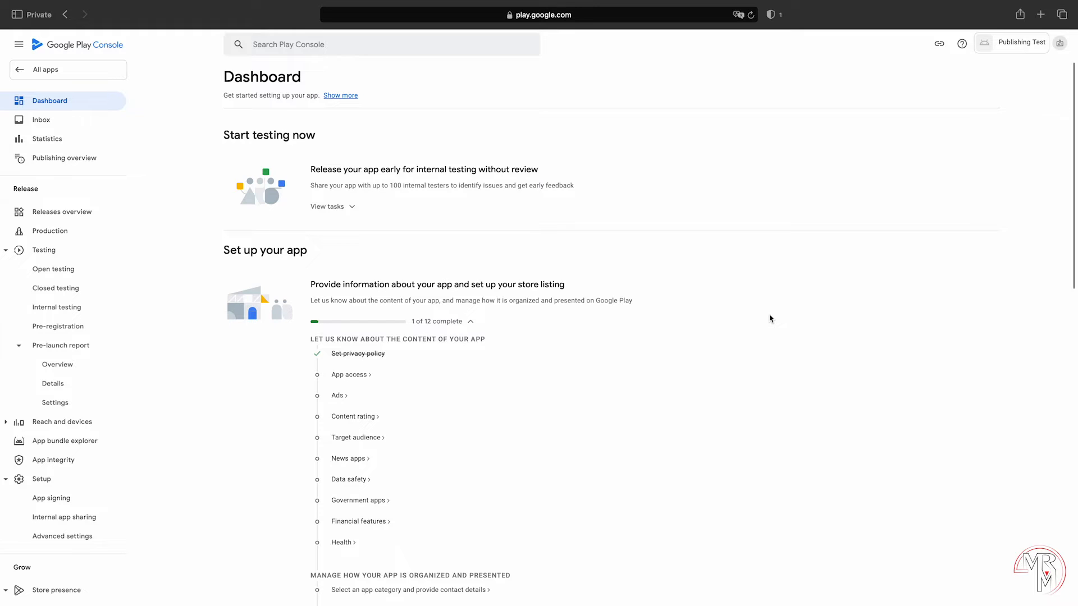
# Step: In App access, declare all functionality is available without restrictions and save
pyautogui.click(357, 376)
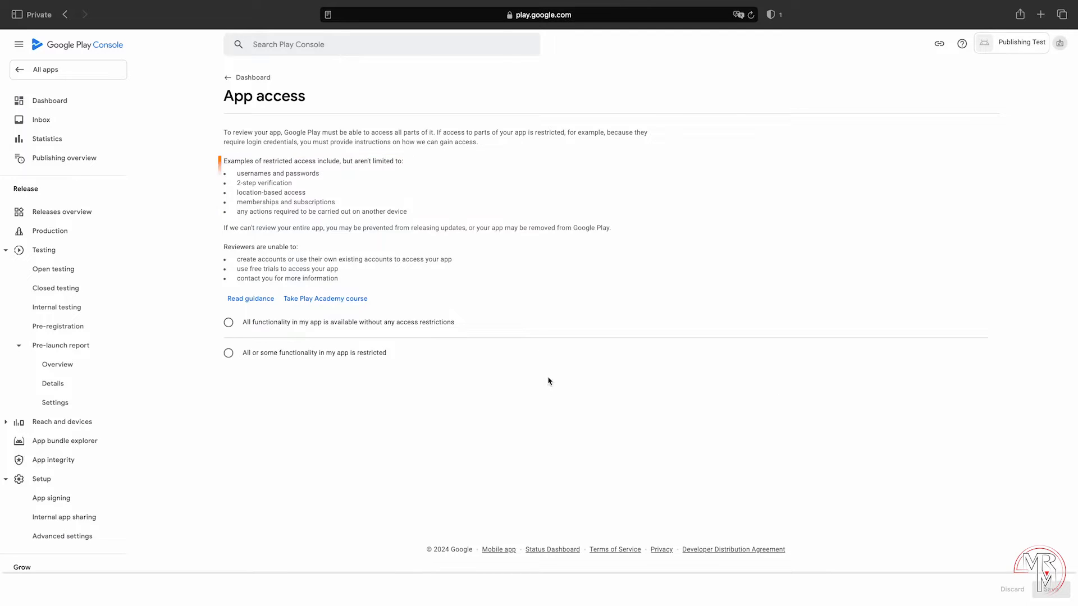
pyautogui.click(416, 324)
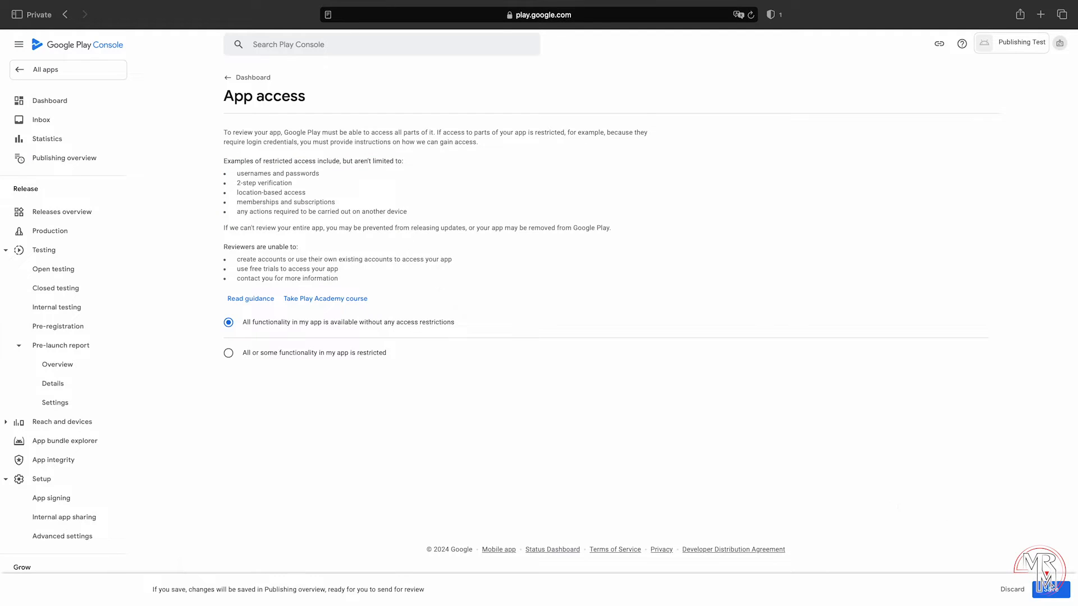
pyautogui.click(1051, 588)
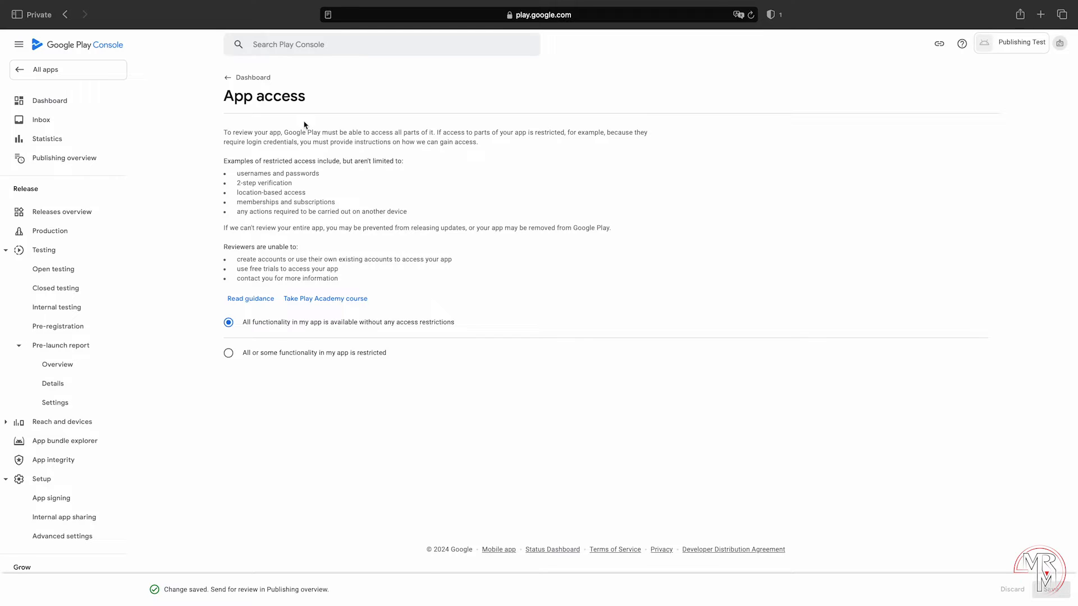
pyautogui.click(236, 78)
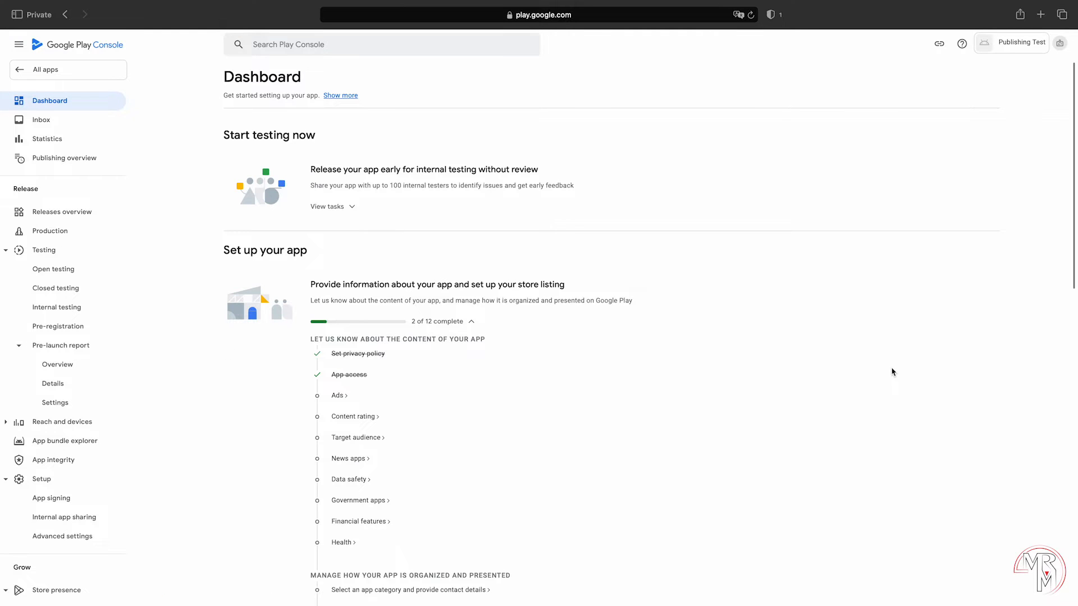
# Step: Declare that the app contains ads, save it, and open the Content rating task
pyautogui.click(338, 396)
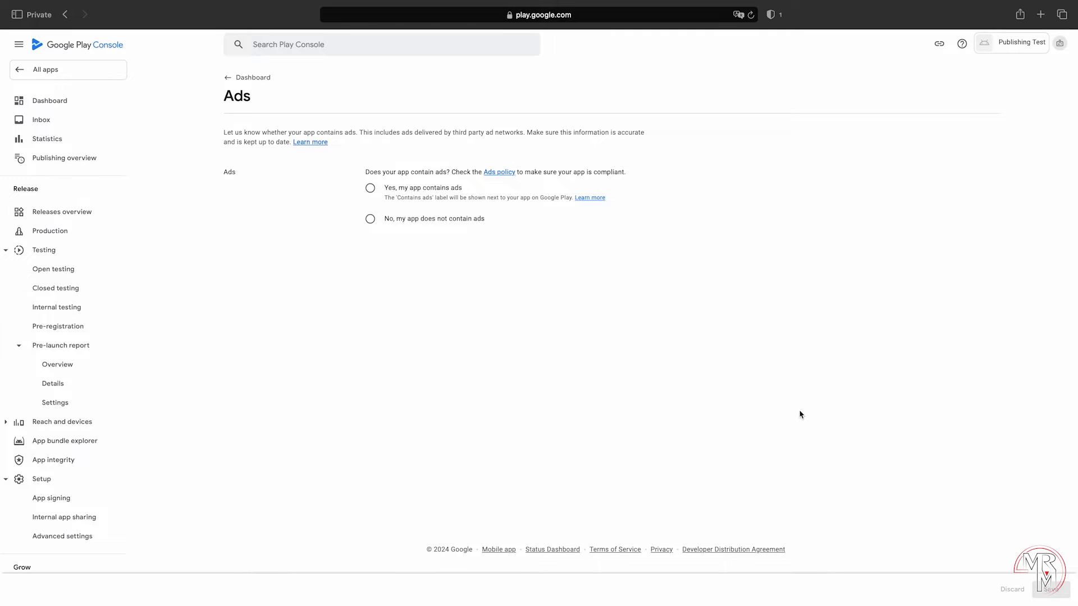
pyautogui.click(415, 189)
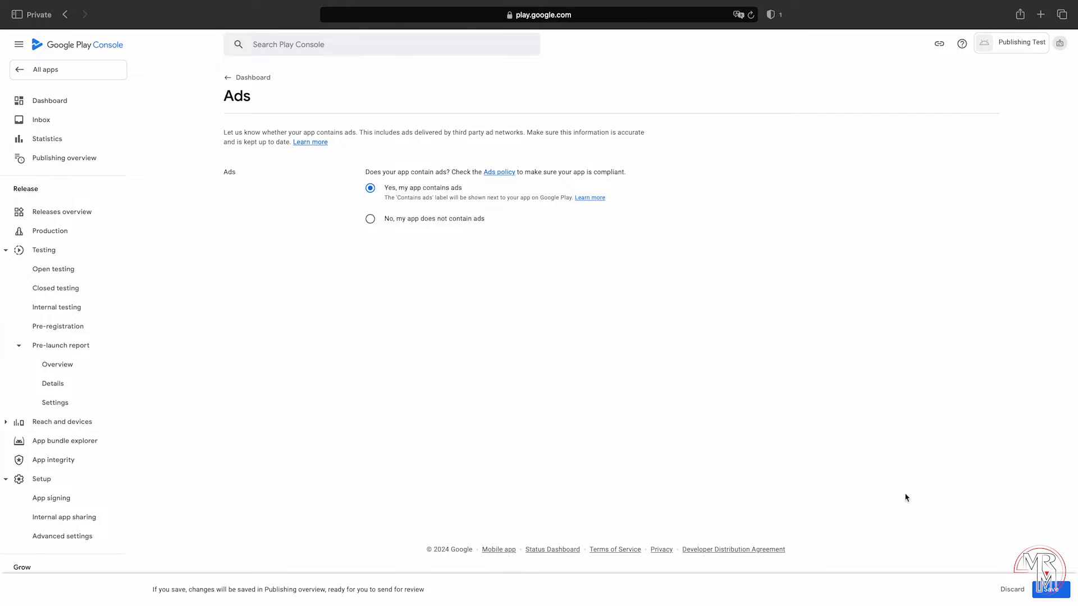
pyautogui.click(1049, 590)
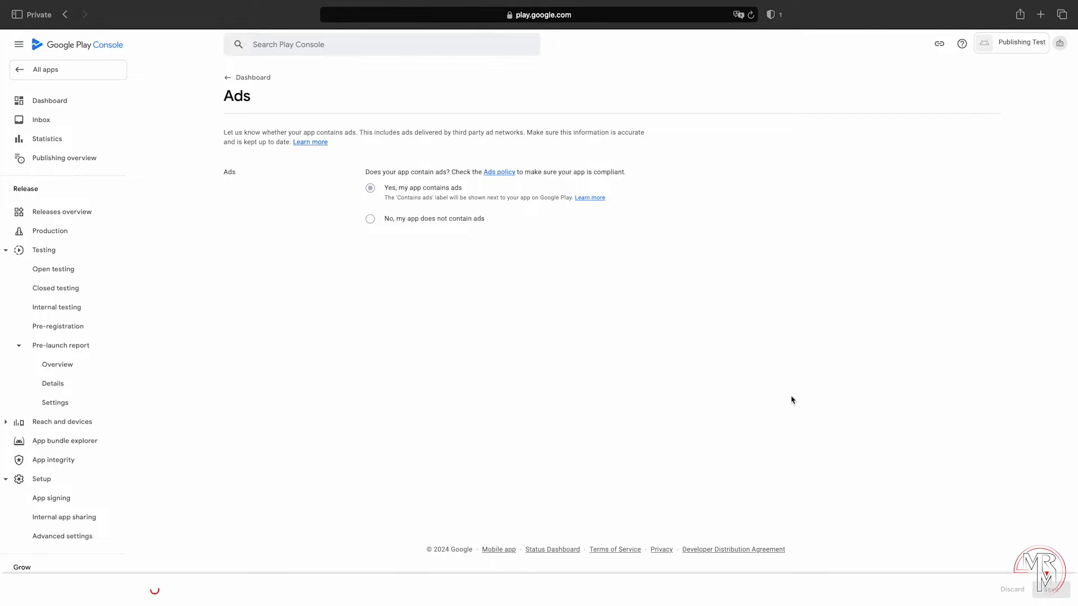
pyautogui.click(235, 82)
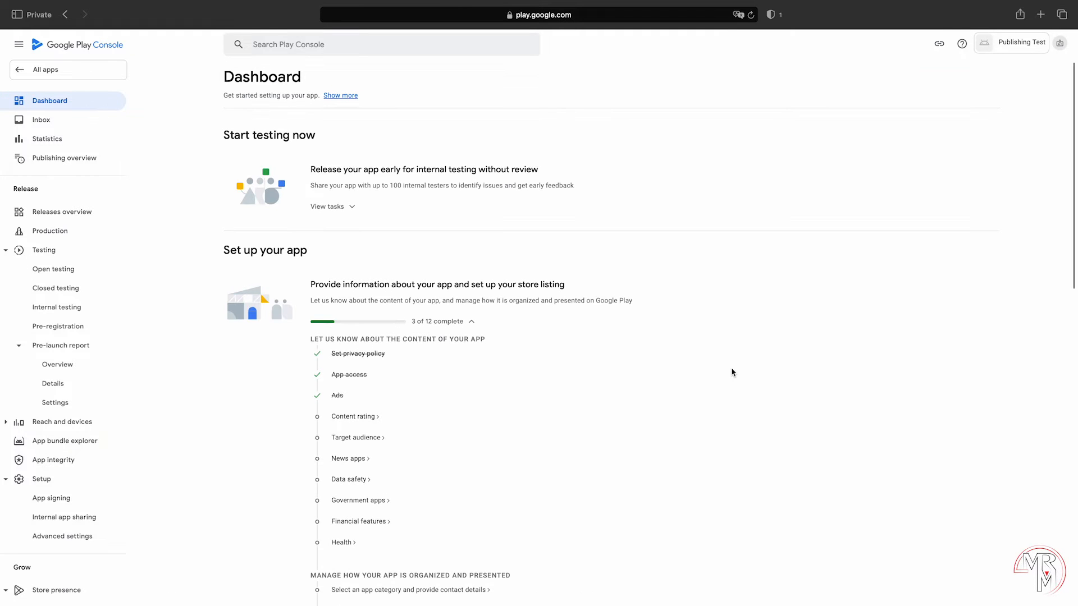
pyautogui.click(366, 417)
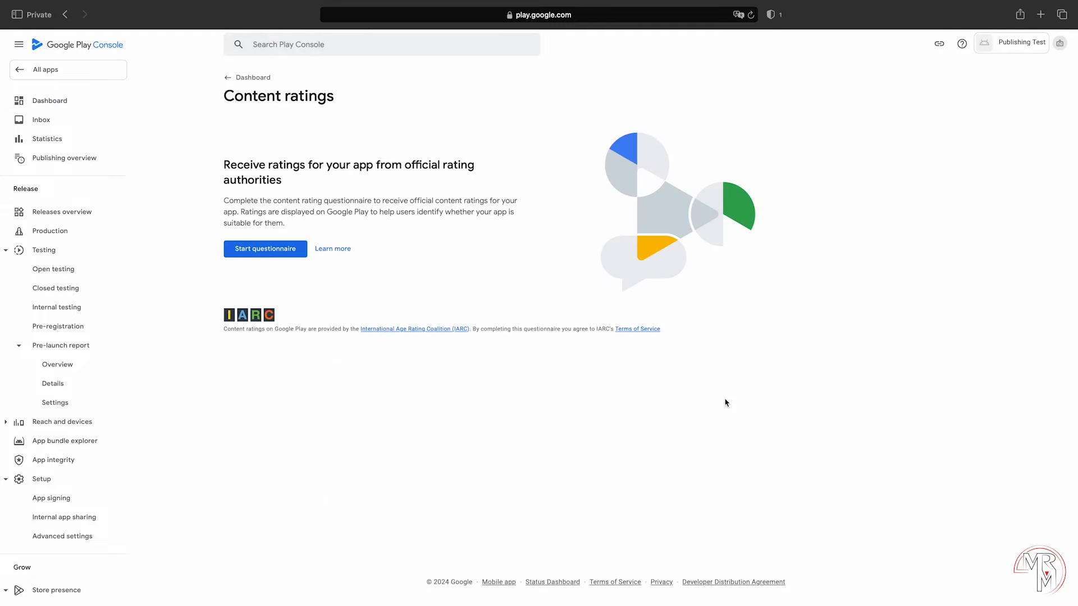
# Step: Enter the contact e-mail address and choose Game as the app category
pyautogui.click(264, 251)
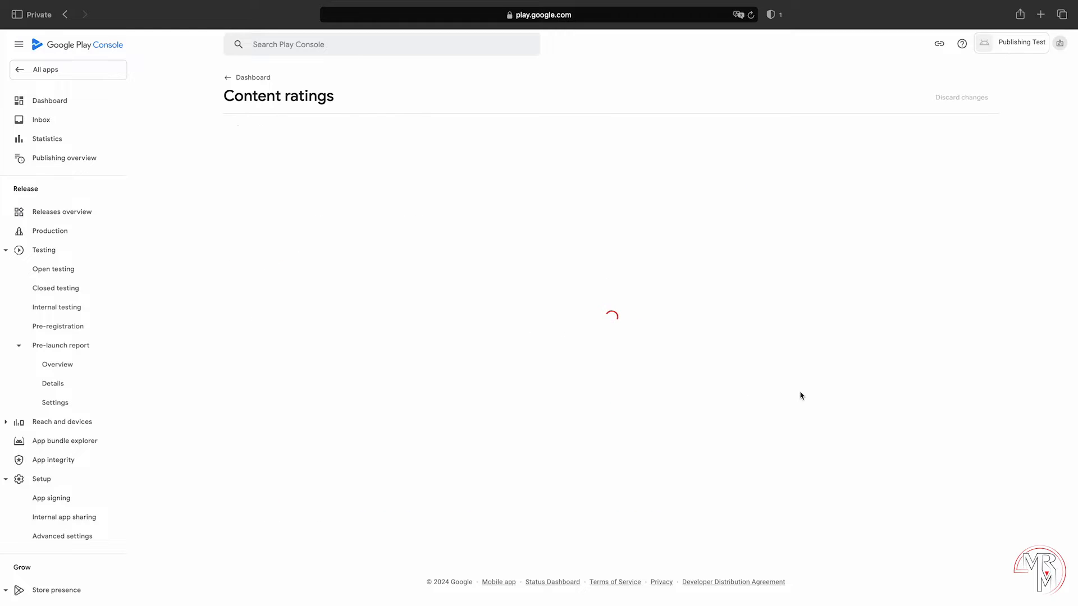
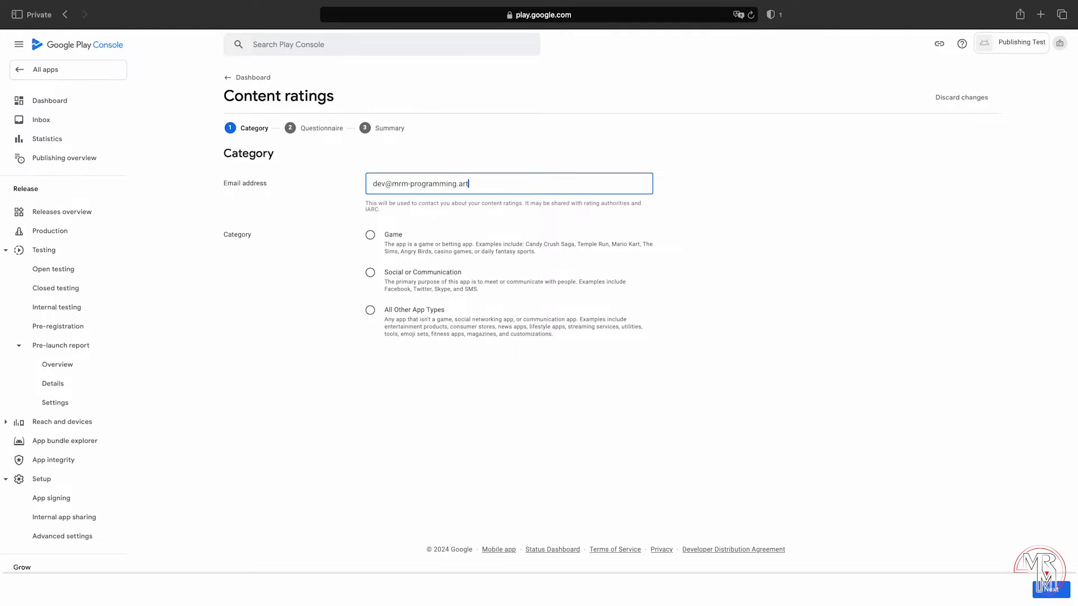
pyautogui.click(374, 235)
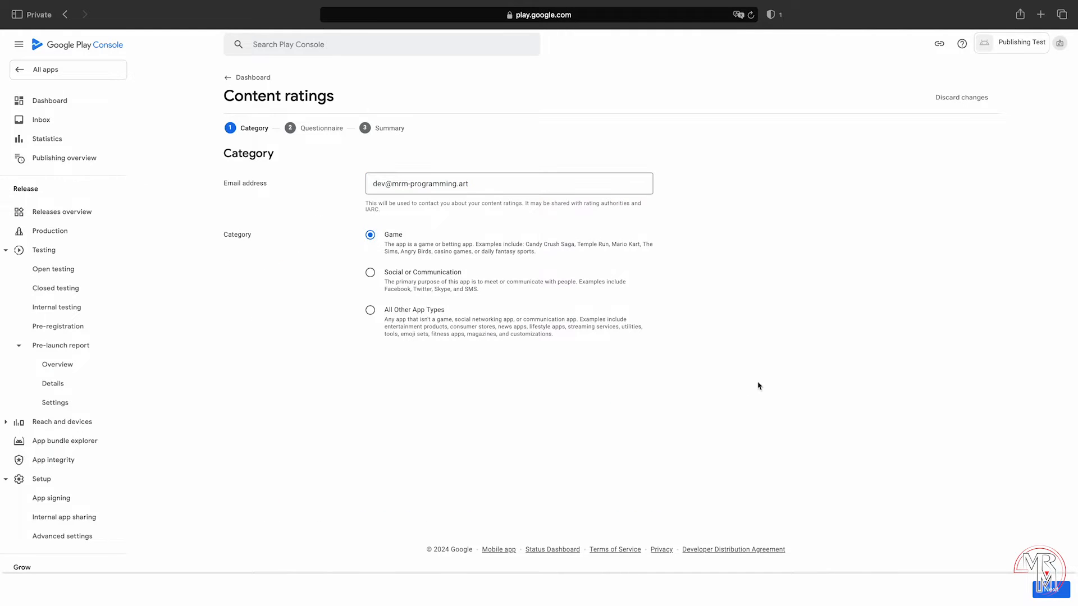
pyautogui.click(1048, 589)
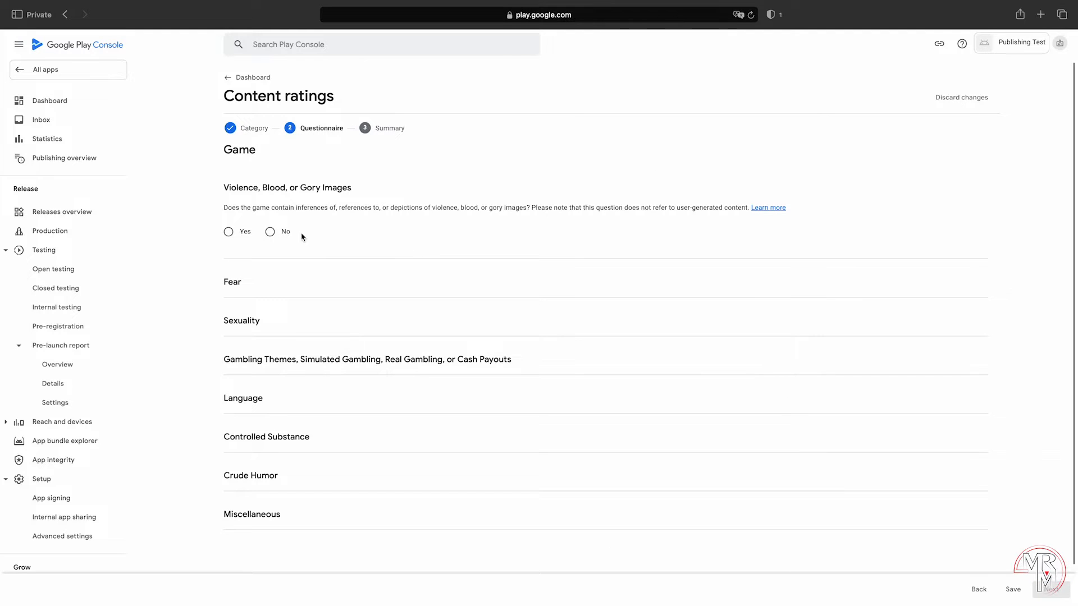
# Step: Answer No to violence, fear, sexuality, gambling, offensive language and controlled substances
pyautogui.click(270, 231)
pyautogui.click(270, 321)
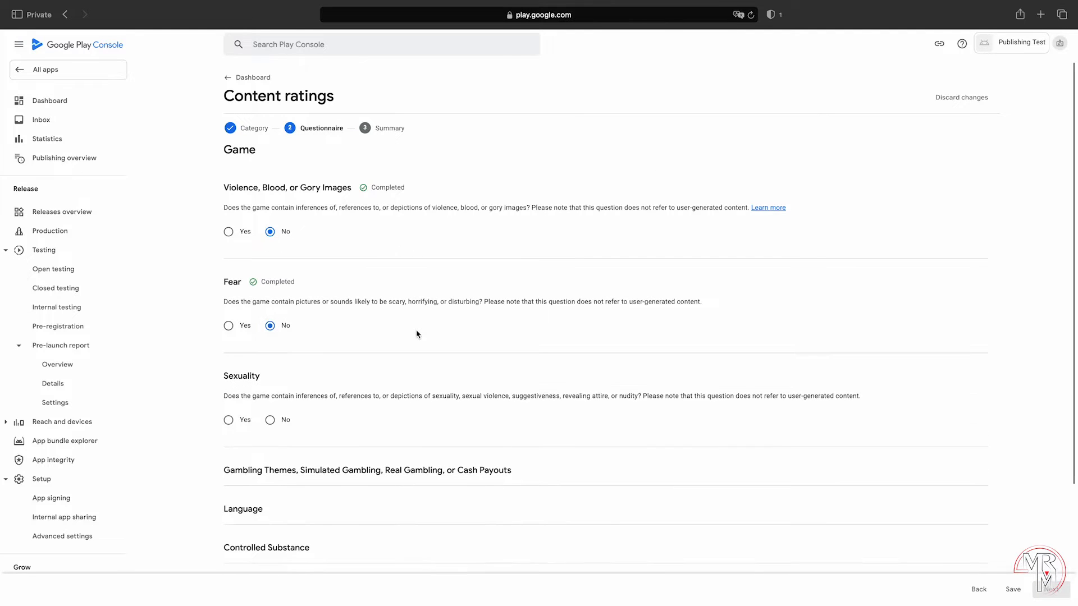
pyautogui.click(270, 420)
pyautogui.scroll(-3, 597, 380)
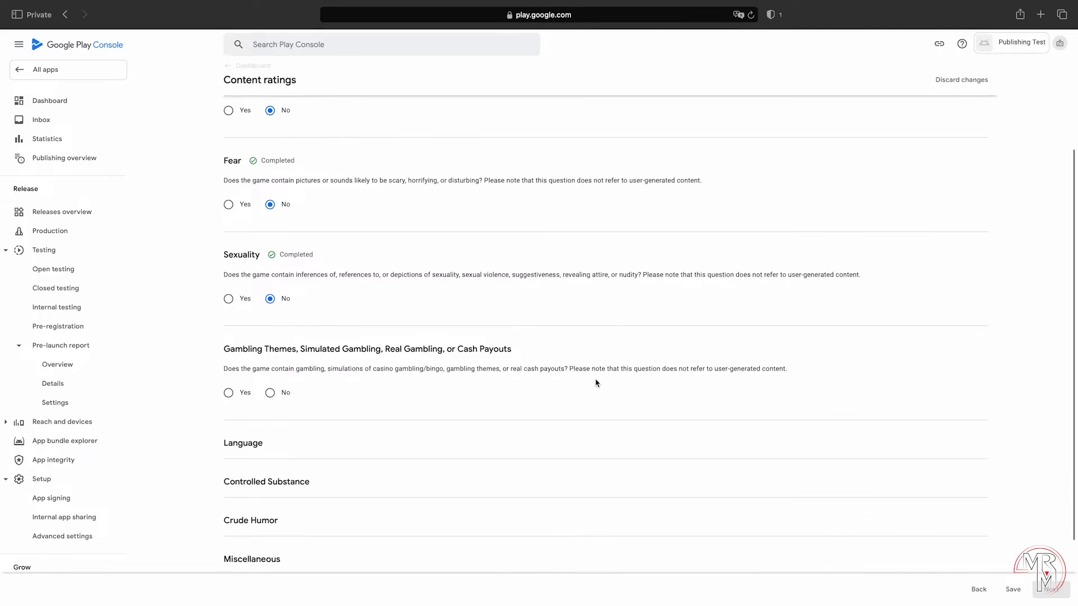
pyautogui.scroll(-2, 596, 383)
pyautogui.click(270, 306)
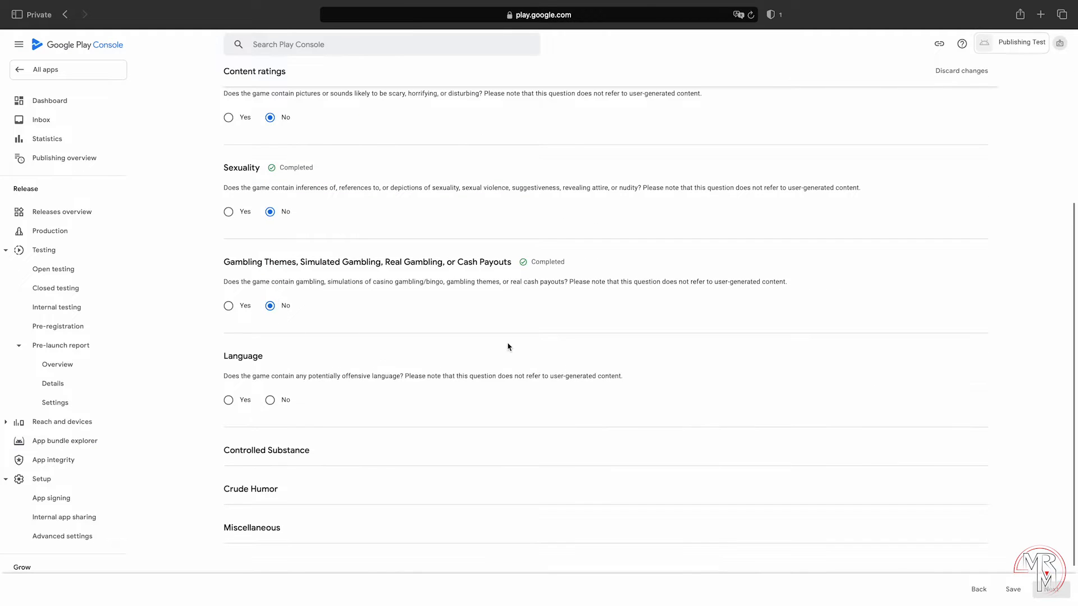
pyautogui.click(270, 400)
pyautogui.scroll(-3, 637, 387)
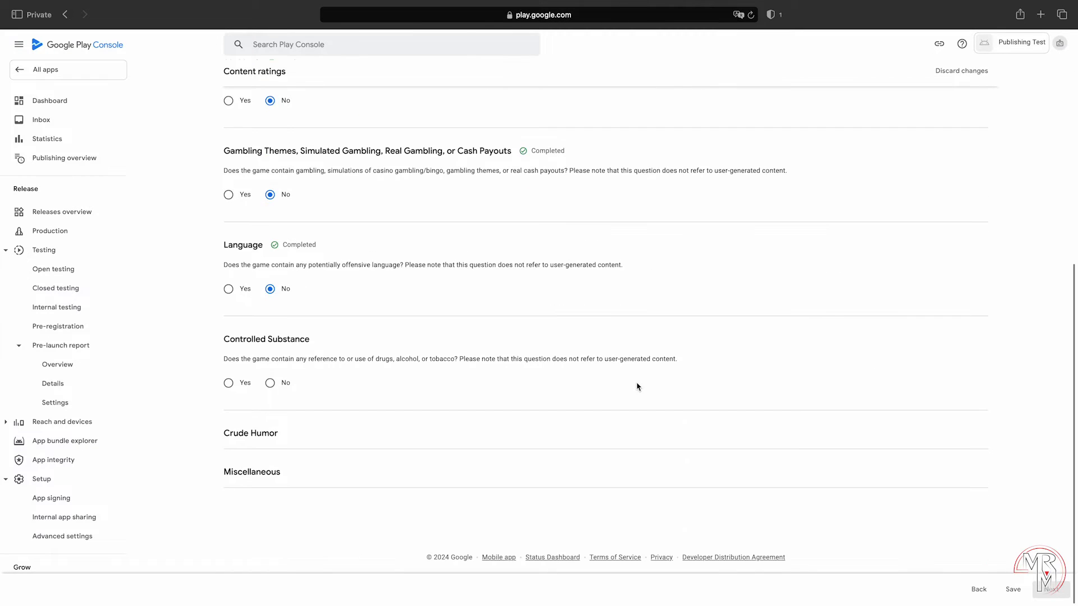
pyautogui.click(275, 383)
# Step: Answer No to user content exchange, location sharing, digital purchases, Nazi symbols, Korea identity, crime and terrorism
pyautogui.scroll(-2, 663, 388)
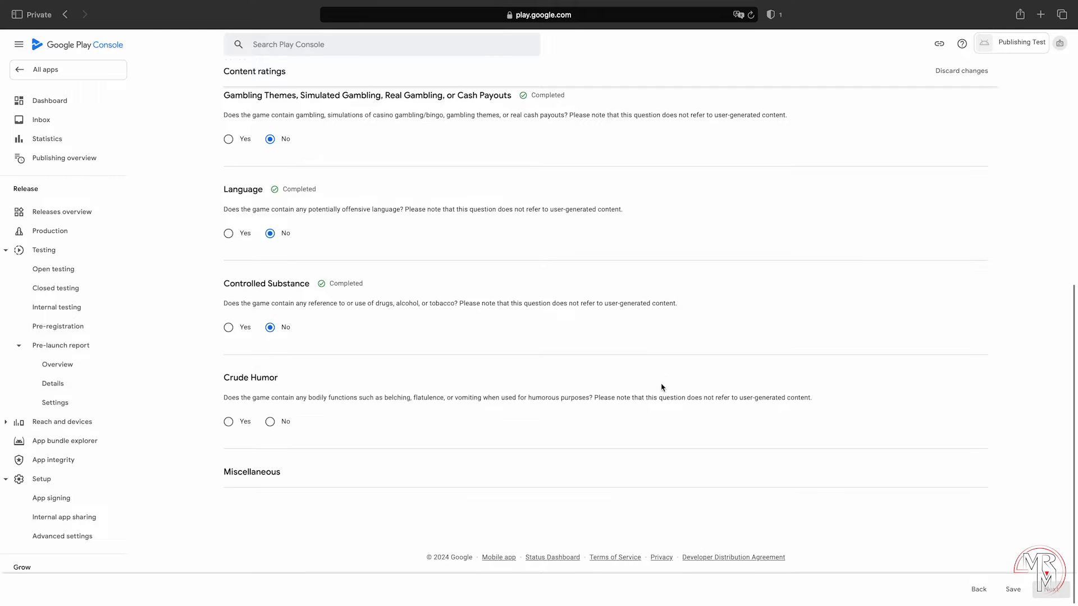
pyautogui.scroll(-3, 614, 407)
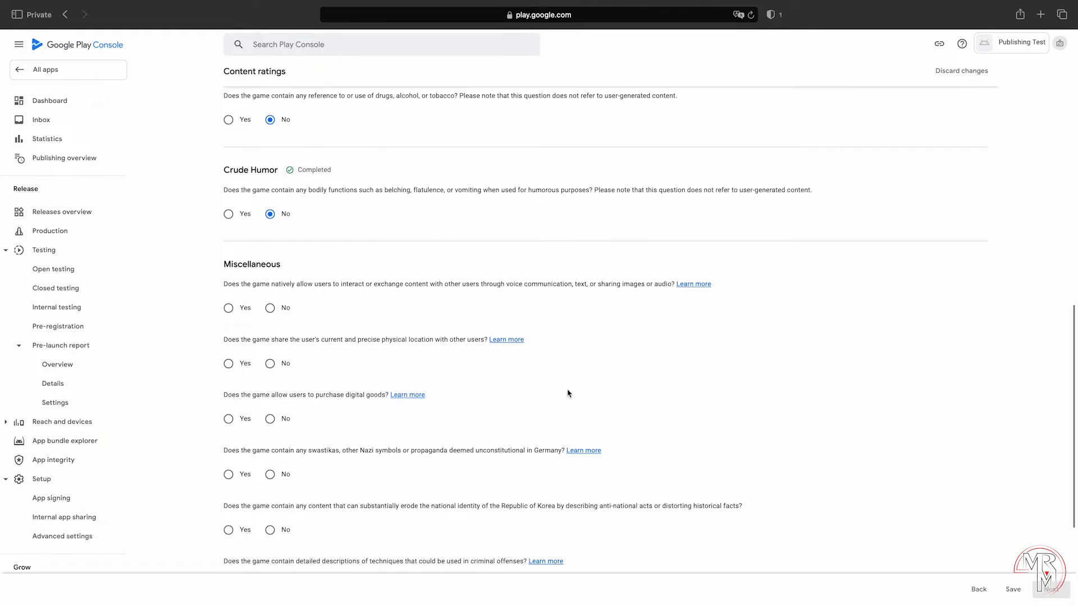
pyautogui.click(270, 456)
pyautogui.click(270, 511)
pyautogui.click(270, 567)
pyautogui.scroll(-3, 754, 414)
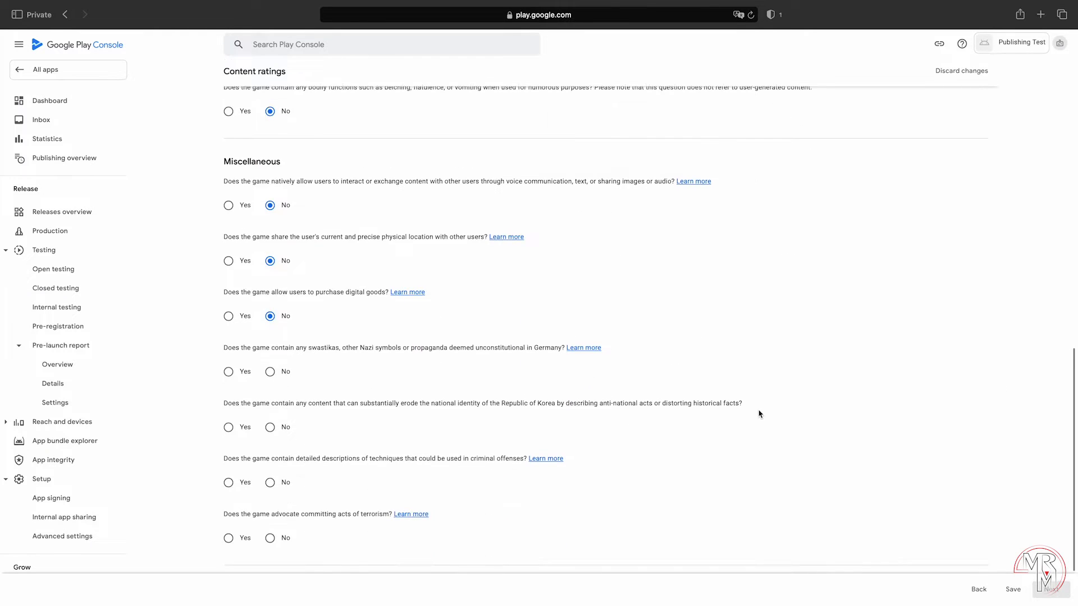
pyautogui.click(270, 339)
pyautogui.click(270, 394)
pyautogui.click(270, 450)
pyautogui.click(270, 506)
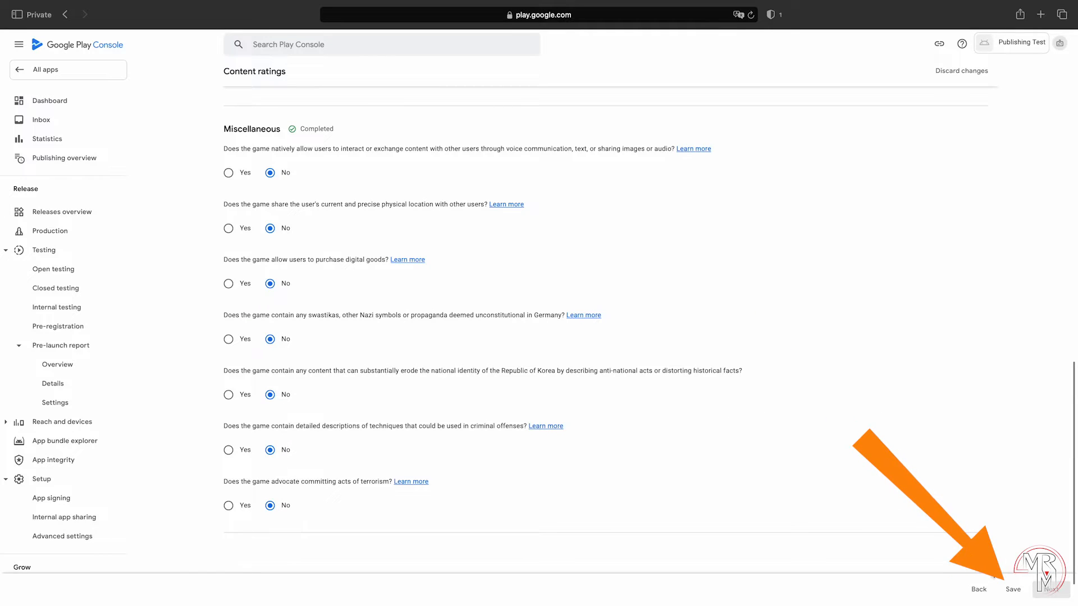
# Step: Save and submit the questionnaire, save the resulting content ratings, and return to the dashboard
pyautogui.click(1013, 589)
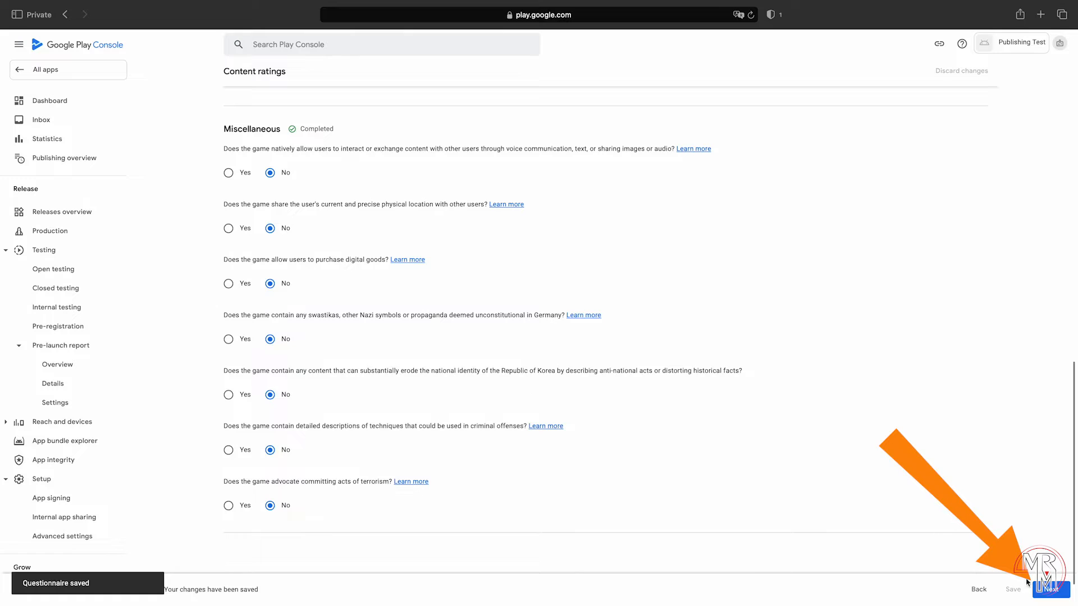
pyautogui.click(1042, 589)
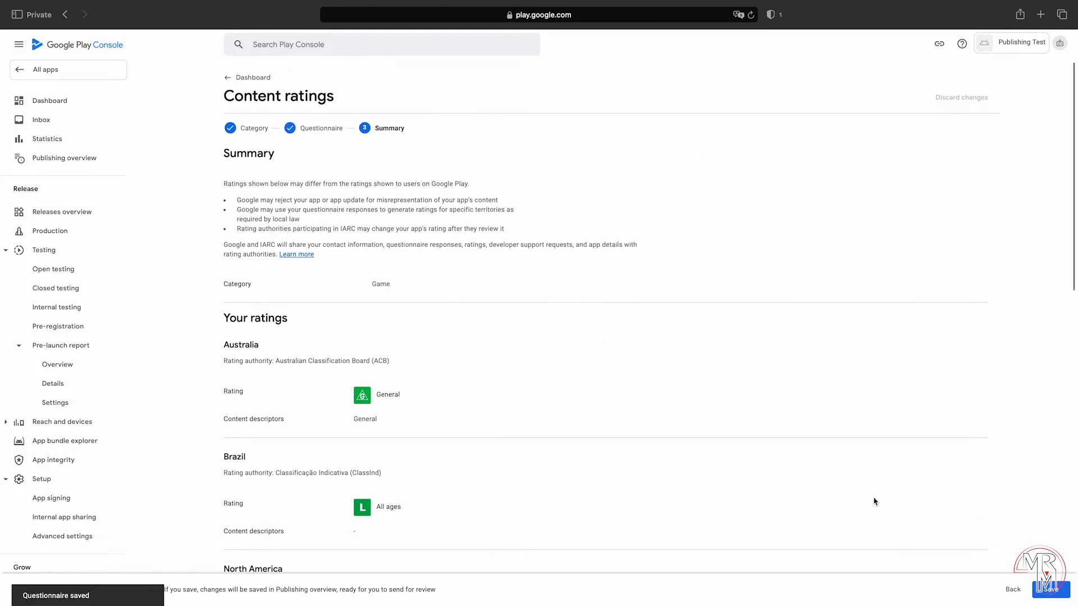
pyautogui.scroll(-1, 875, 502)
pyautogui.scroll(-10, 874, 501)
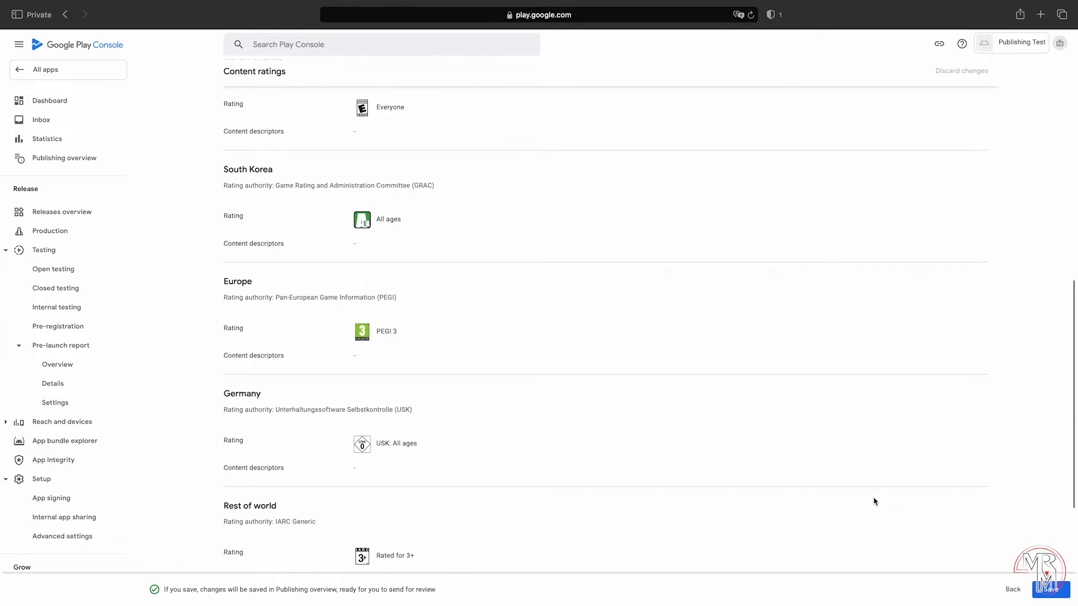
pyautogui.scroll(-1, 874, 501)
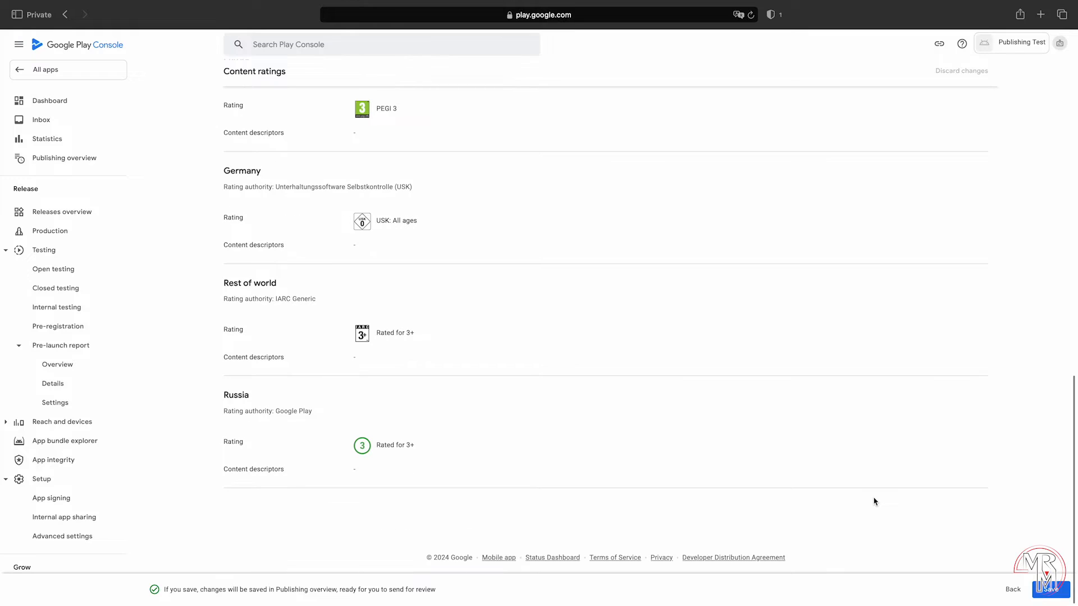
pyautogui.click(1051, 590)
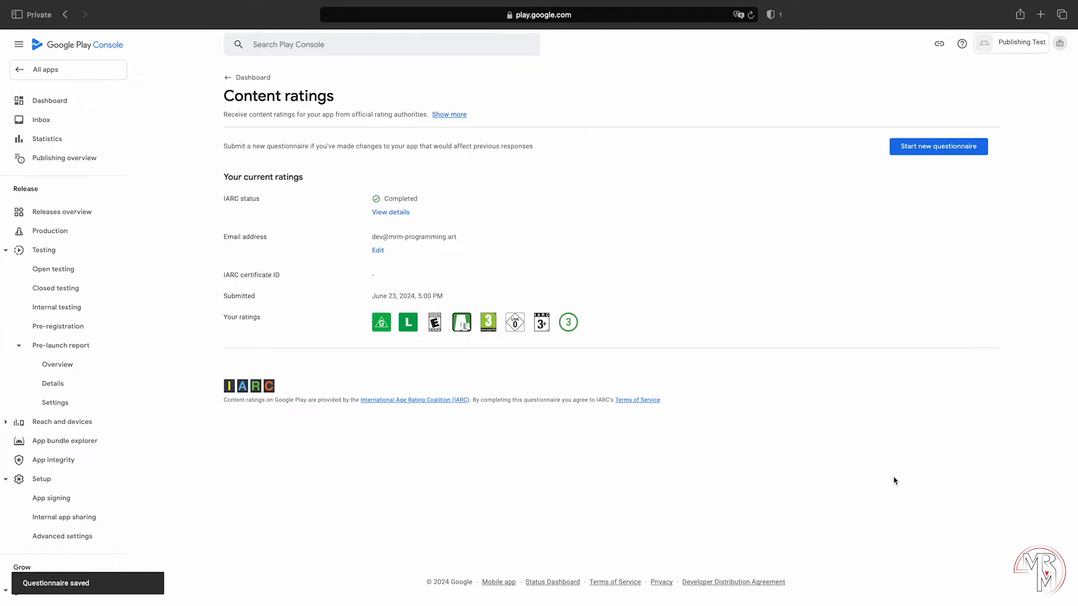
pyautogui.click(225, 84)
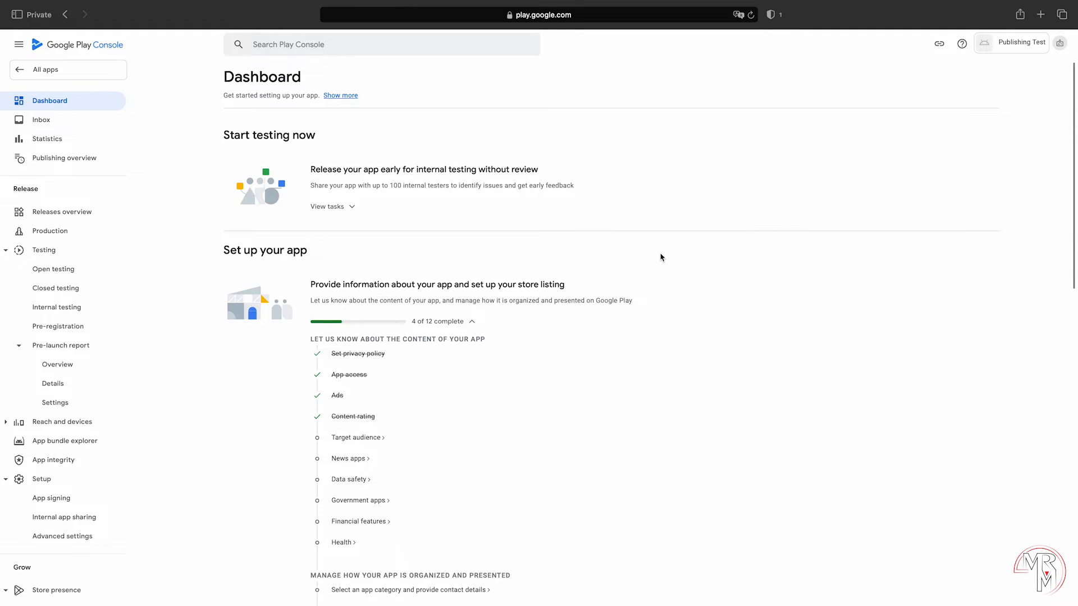
# Step: Set the target age group to 18 and over only
pyautogui.click(365, 437)
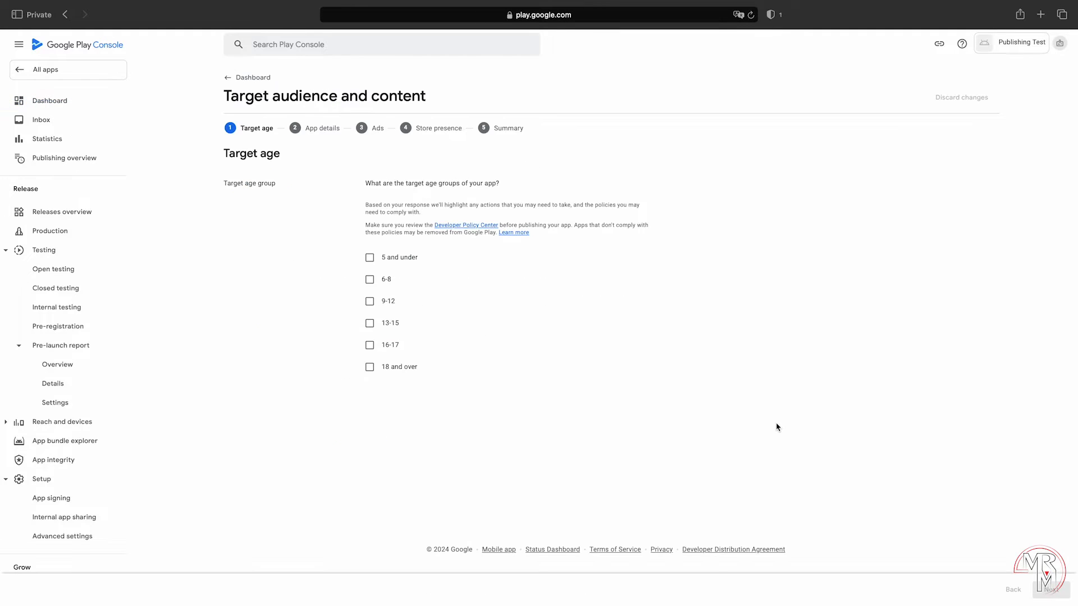
pyautogui.click(402, 368)
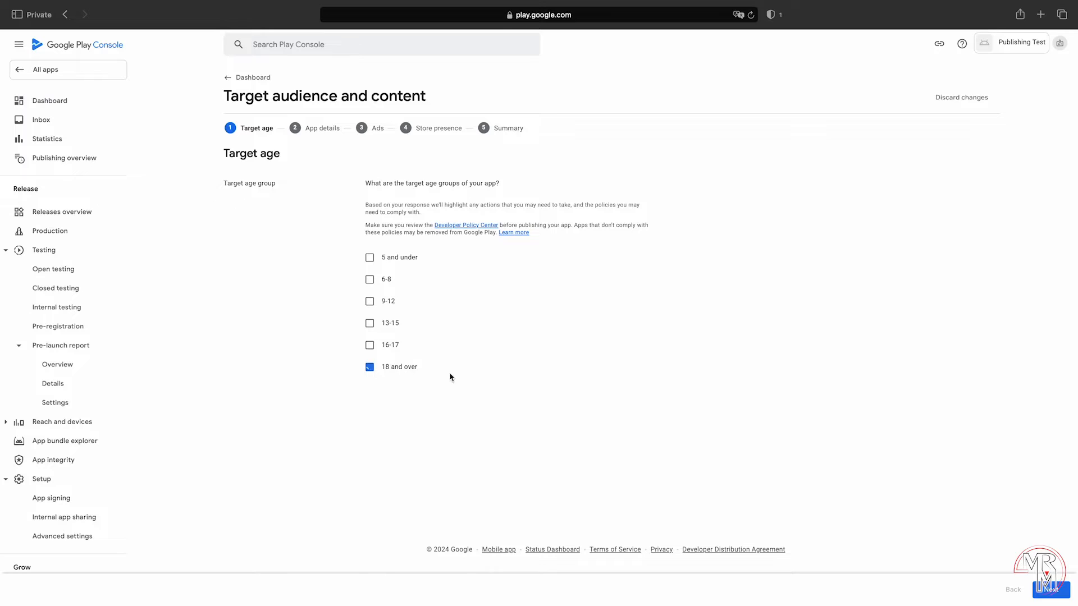
pyautogui.click(369, 323)
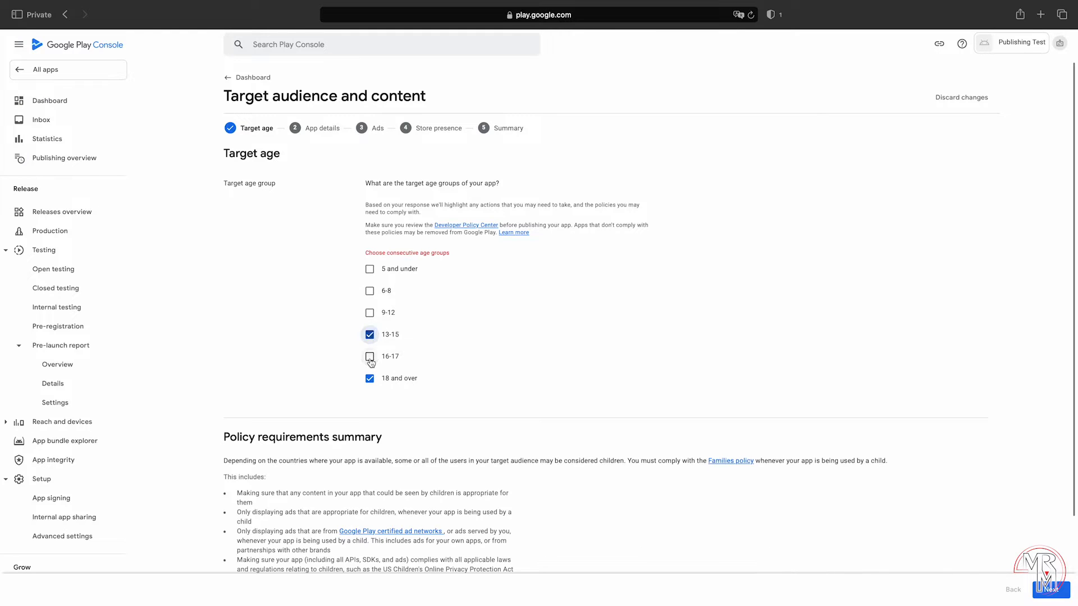
pyautogui.click(369, 356)
pyautogui.scroll(-2, 834, 430)
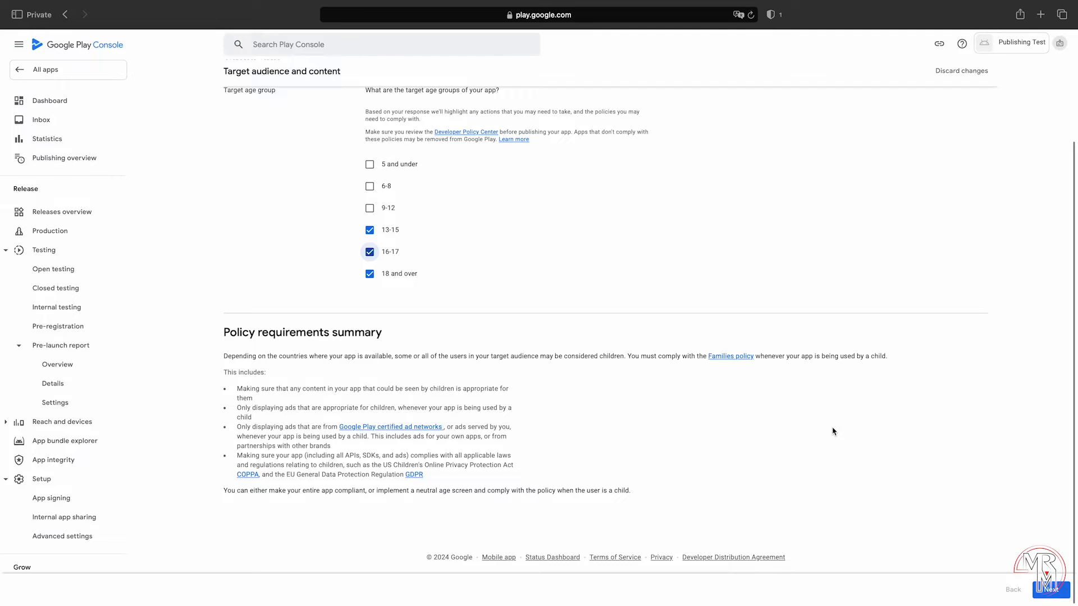
pyautogui.scroll(2, 833, 431)
pyautogui.click(369, 345)
pyautogui.click(369, 335)
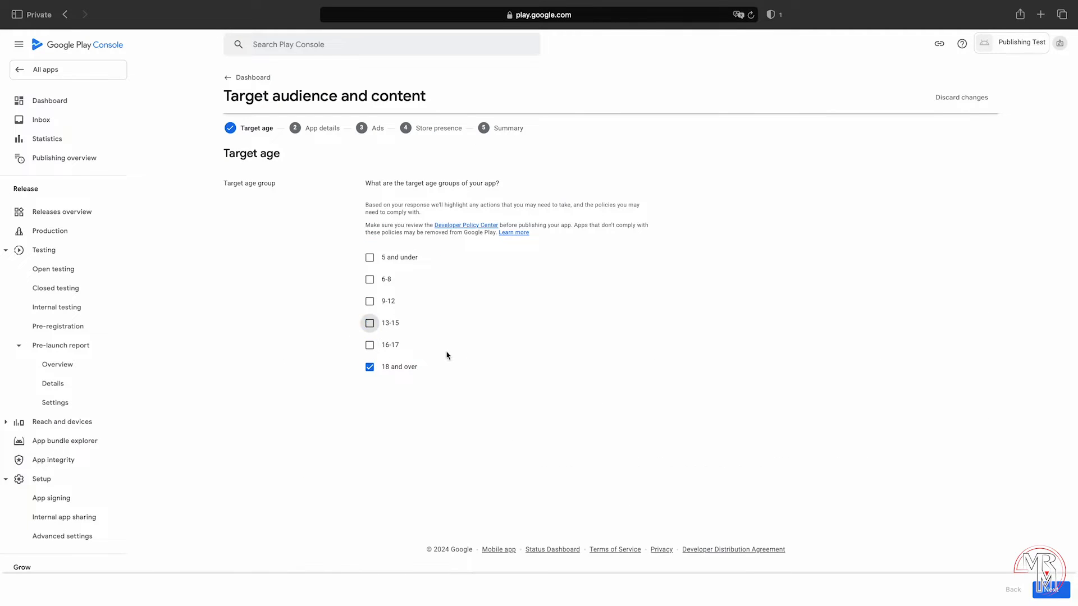
pyautogui.click(1051, 590)
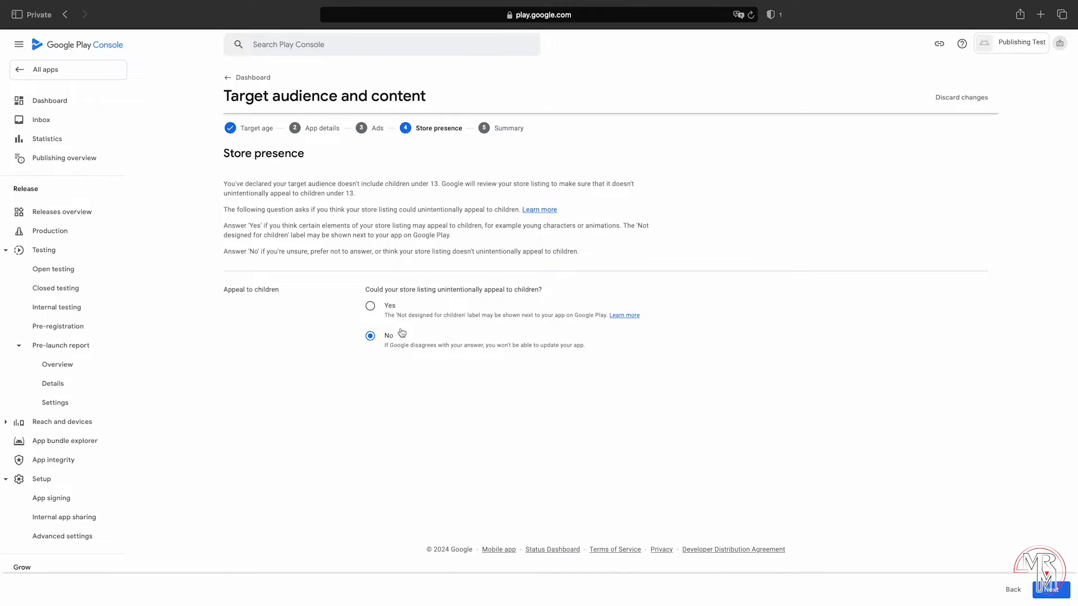
# Step: Answer Yes that the store listing could appeal to children and save the target audience
pyautogui.click(370, 306)
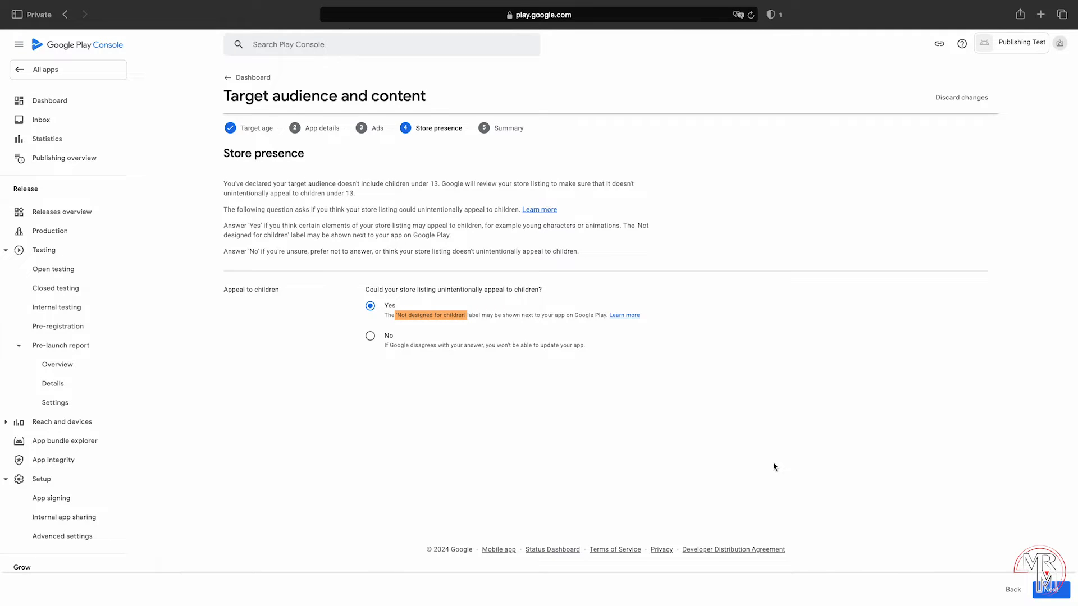
pyautogui.click(1051, 589)
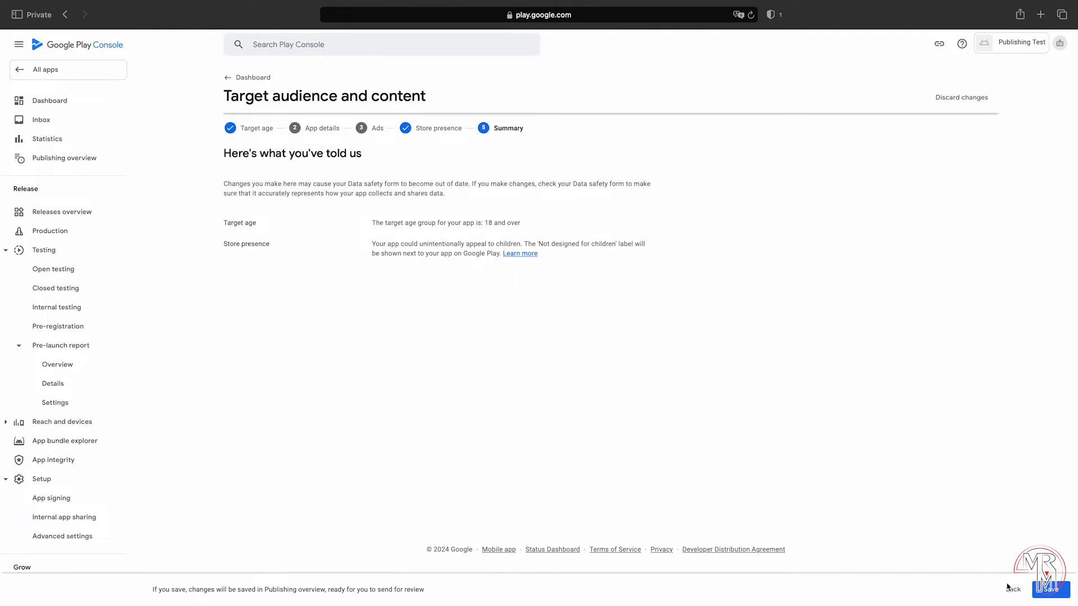
pyautogui.click(1050, 589)
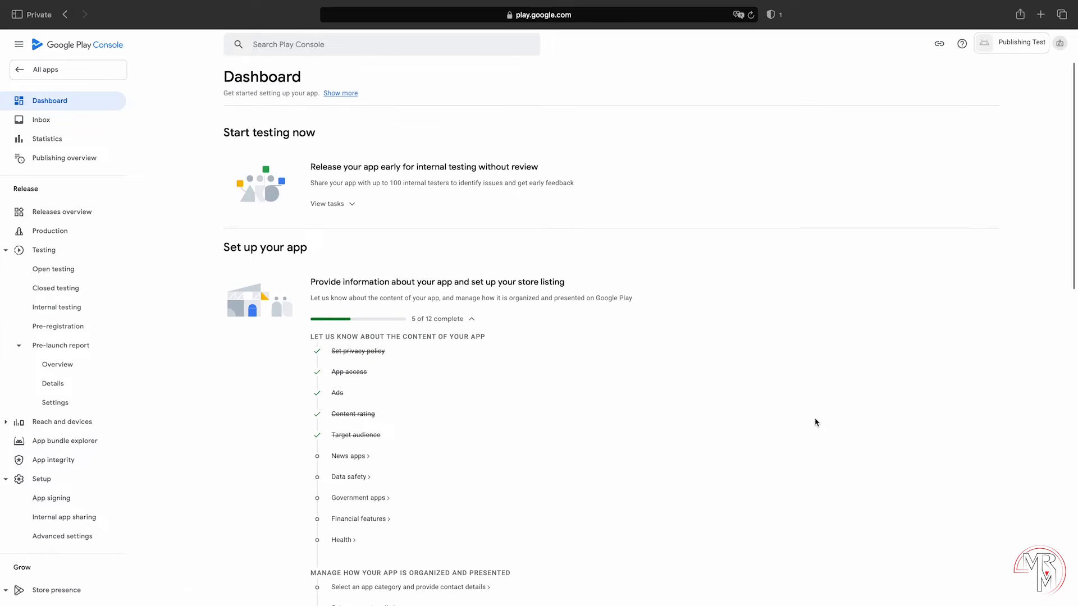
pyautogui.scroll(-3, 814, 421)
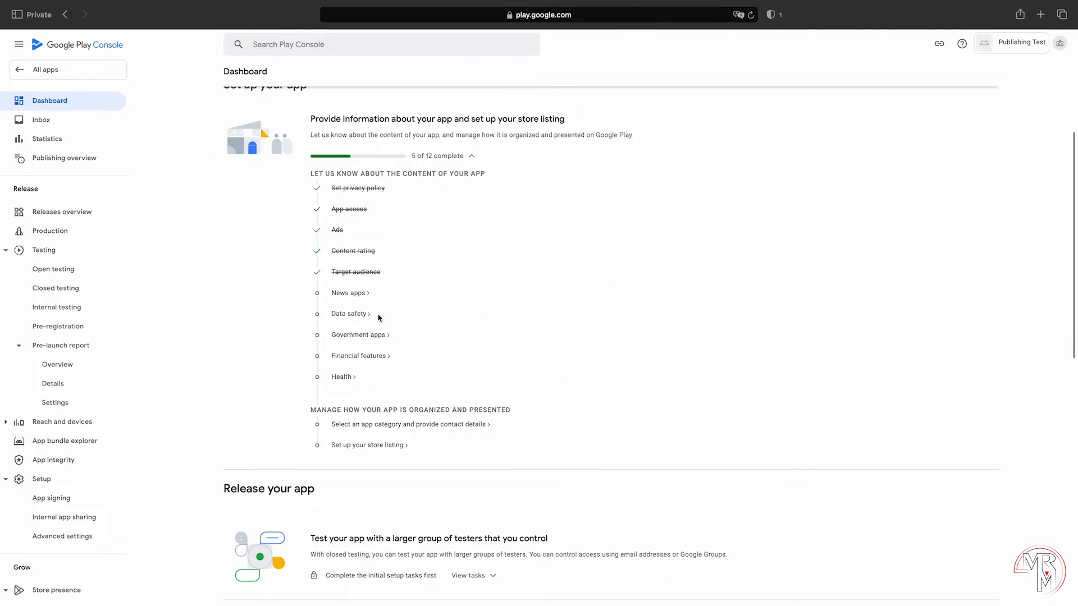
# Step: Answer No to the News apps declaration, save it, and go back to the dashboard
pyautogui.click(348, 294)
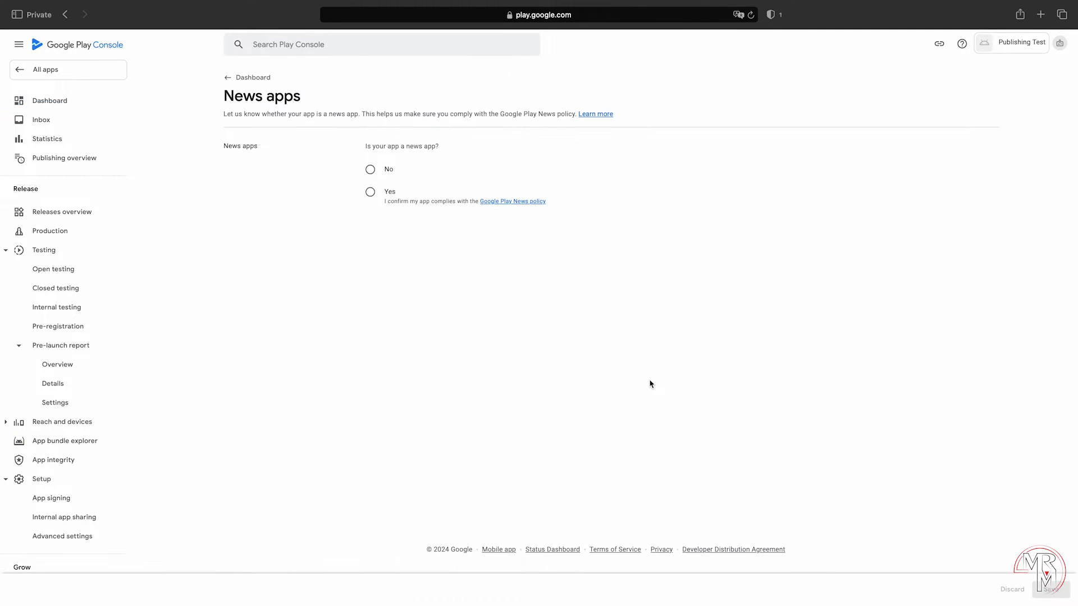
pyautogui.click(370, 169)
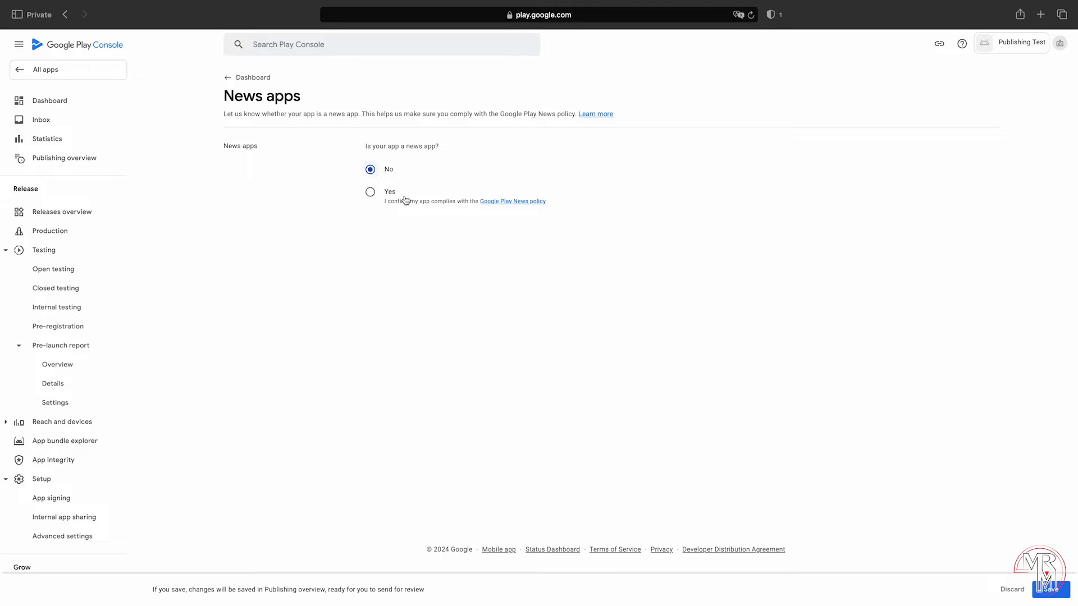
pyautogui.click(1051, 589)
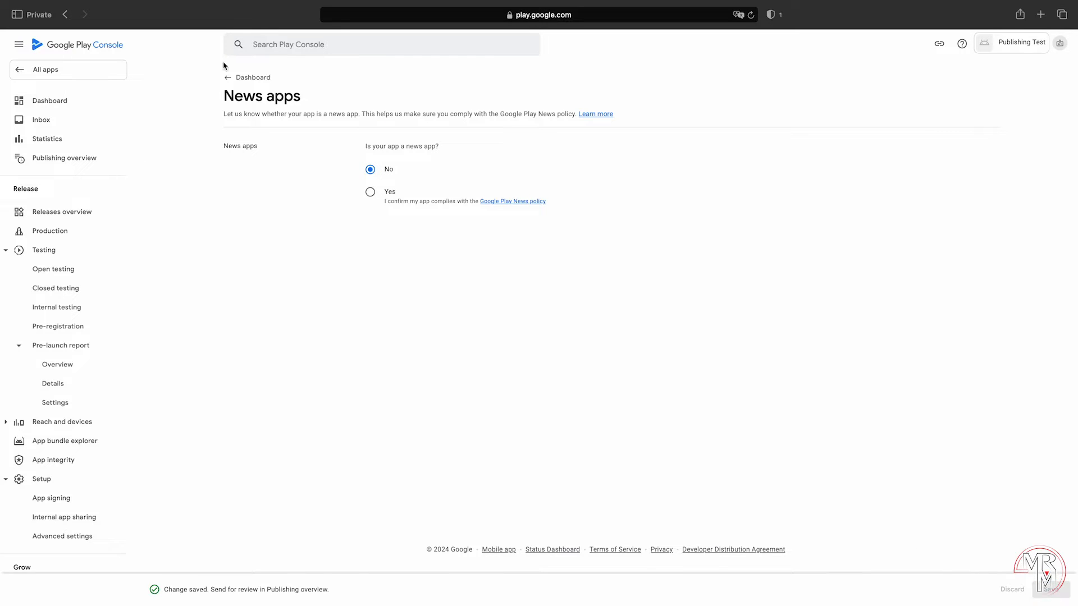
pyautogui.click(248, 78)
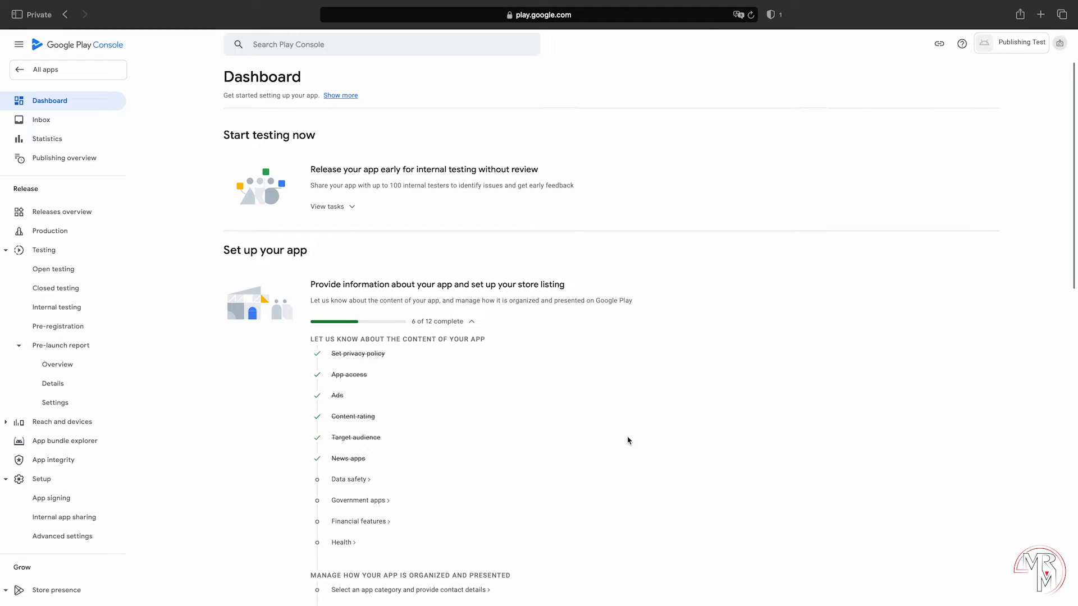
# Step: Open the Data safety task and get past its Overview step
pyautogui.click(353, 479)
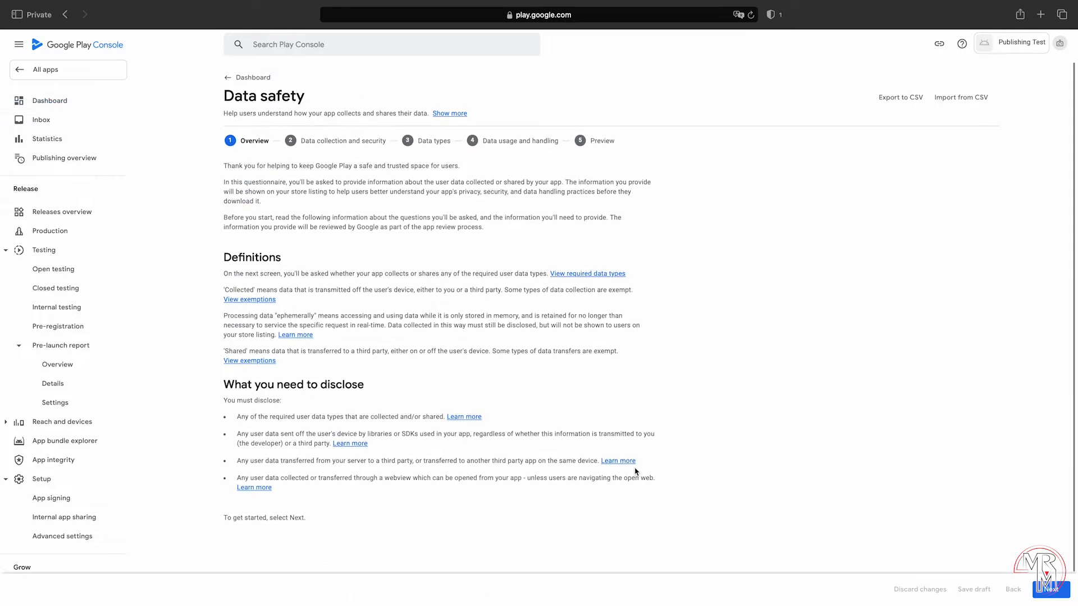
pyautogui.click(1050, 589)
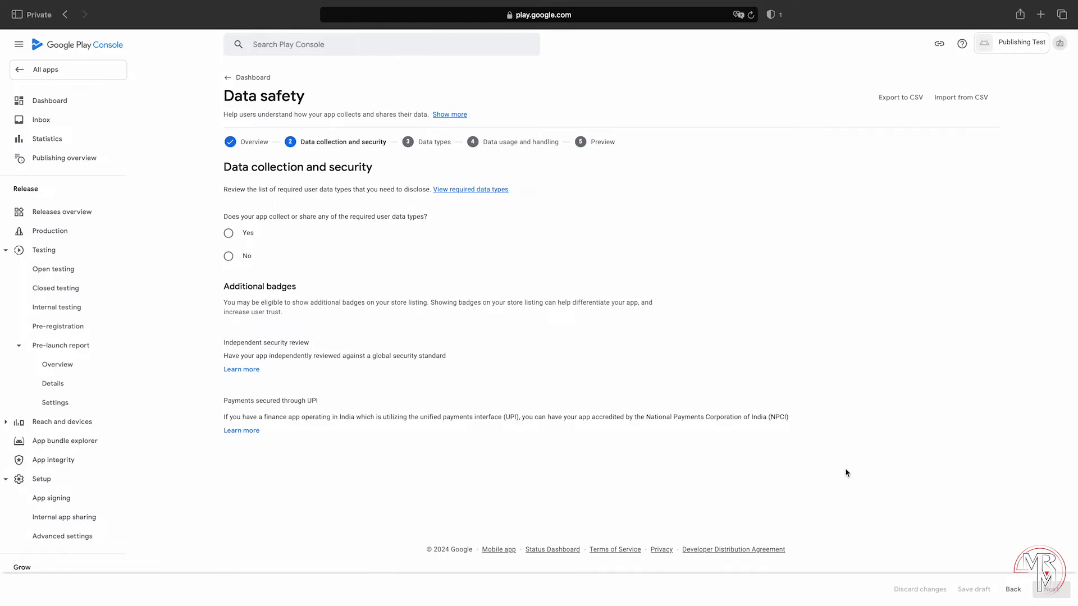
# Step: Consult Unity's data-safety documentation for the required answers
pyautogui.hotkey('ctrl', 'Right')
pyautogui.moveTo(1074, 152); pyautogui.dragTo(1020, 149)
pyautogui.hotkey('ctrl', 'Left')
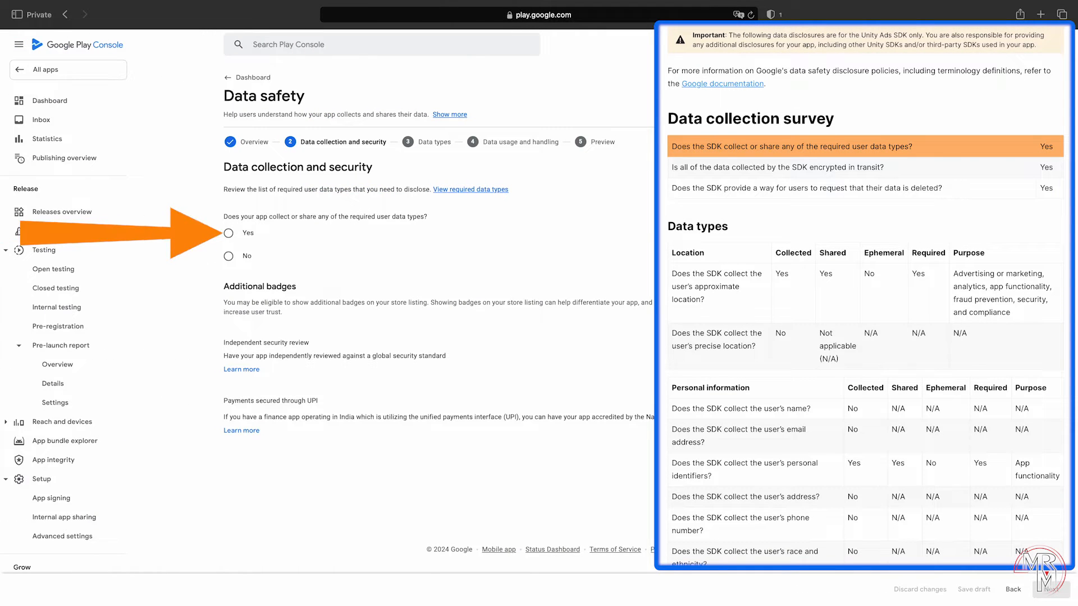
# Step: Answer Yes to data collection and encryption in transit, no account creation, and Yes to deletion requests
pyautogui.click(228, 233)
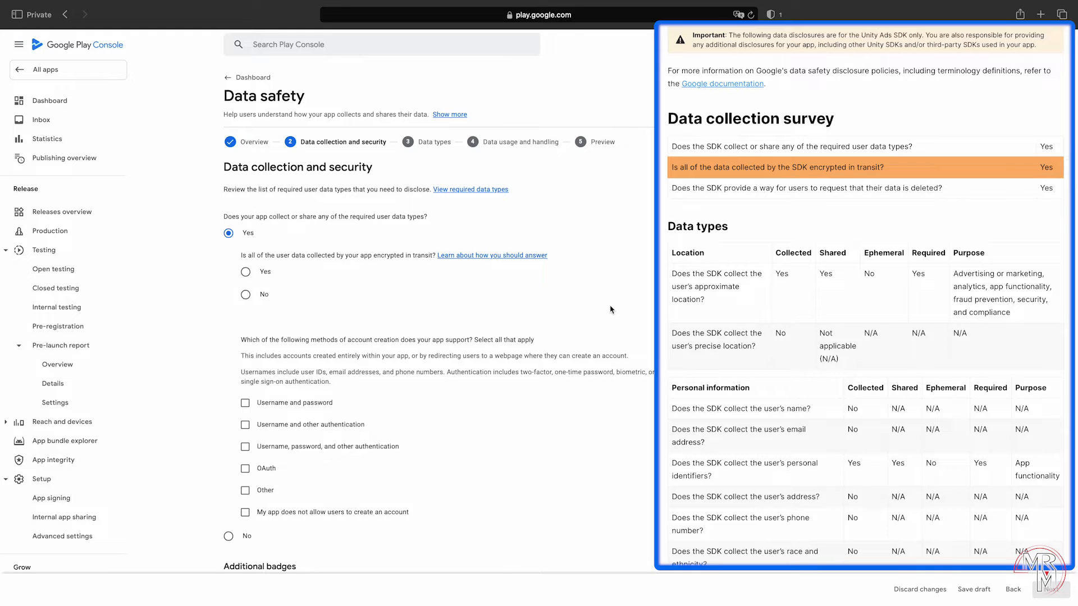
pyautogui.click(246, 272)
pyautogui.scroll(-2, 246, 272)
pyautogui.scroll(-2, 438, 315)
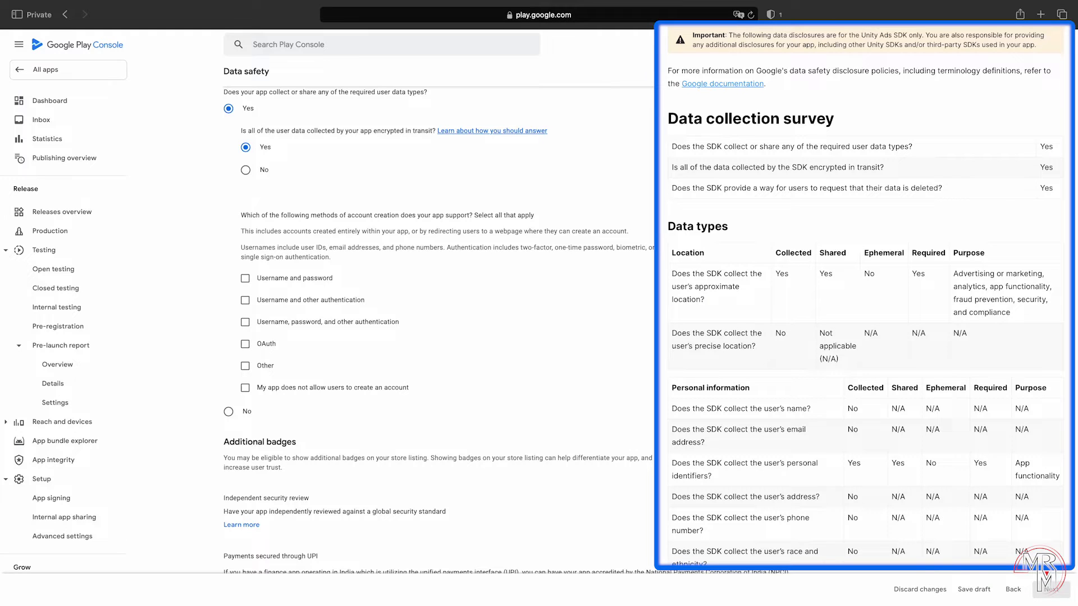
pyautogui.click(354, 388)
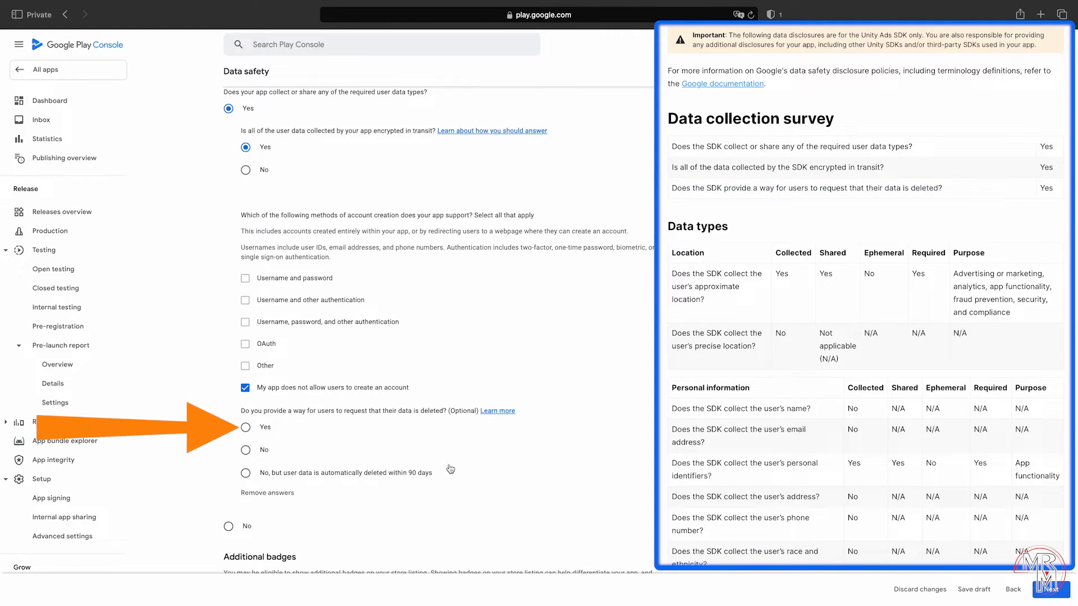
pyautogui.click(262, 428)
# Step: Copy the URL of Unity's privacy policy page showing the Individual Requests section
pyautogui.scroll(-2, 581, 486)
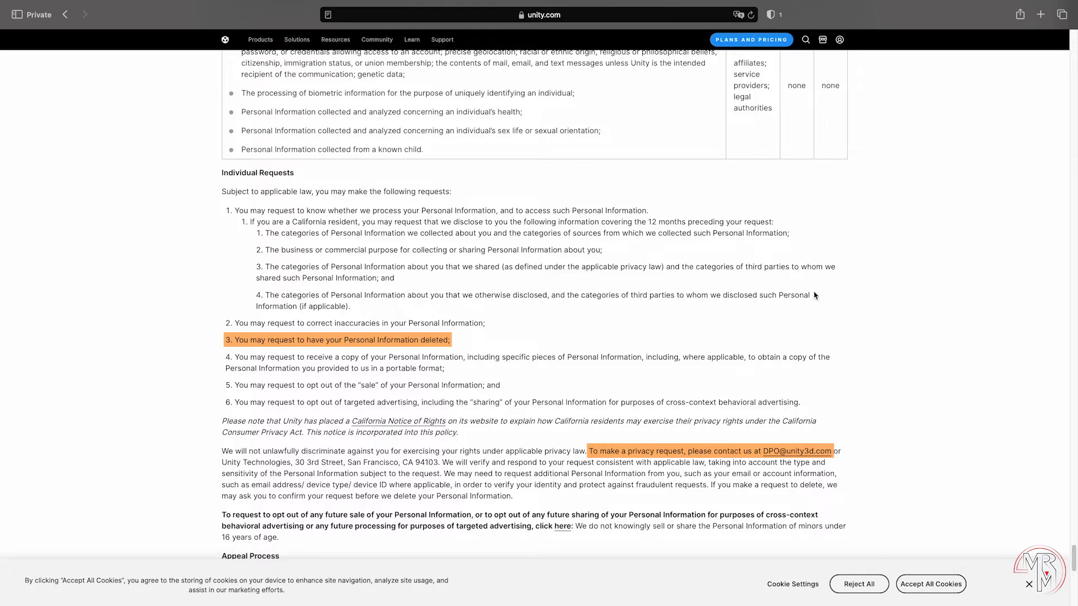
pyautogui.click(573, 16)
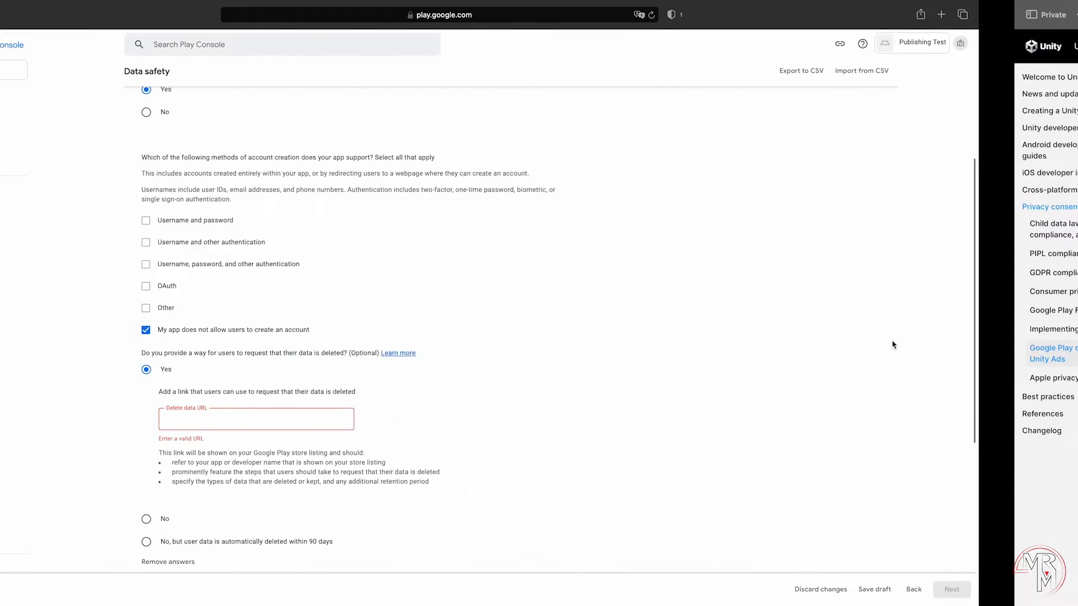
# Step: Paste Unity's privacy policy URL as the Delete data URL and proceed to Data types
pyautogui.write('https://unity.com/legal/game-player-and-app-user-privacy-policy')
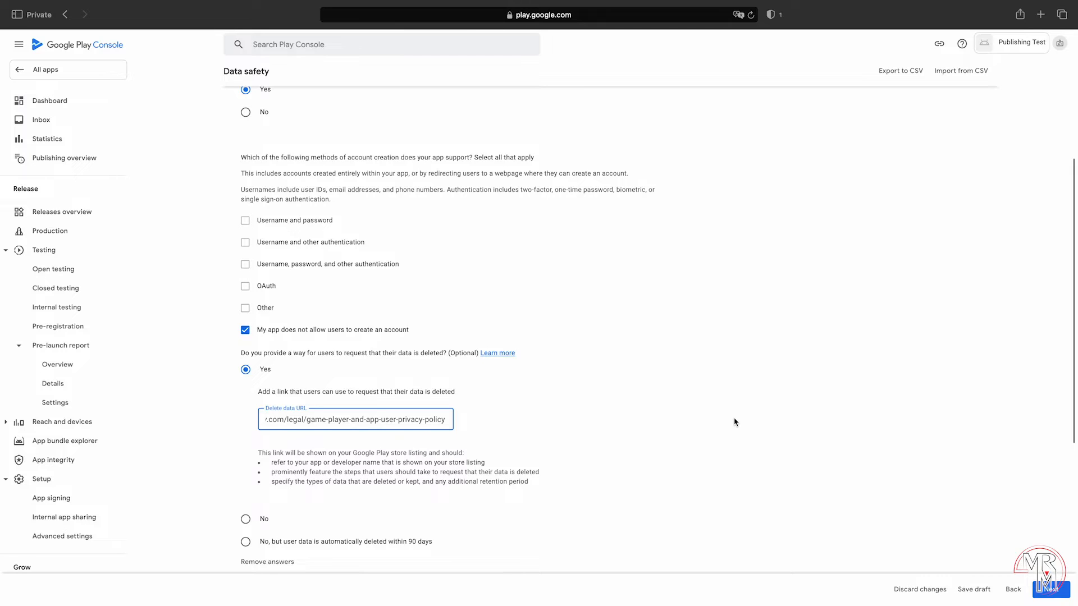
pyautogui.scroll(-2, 734, 422)
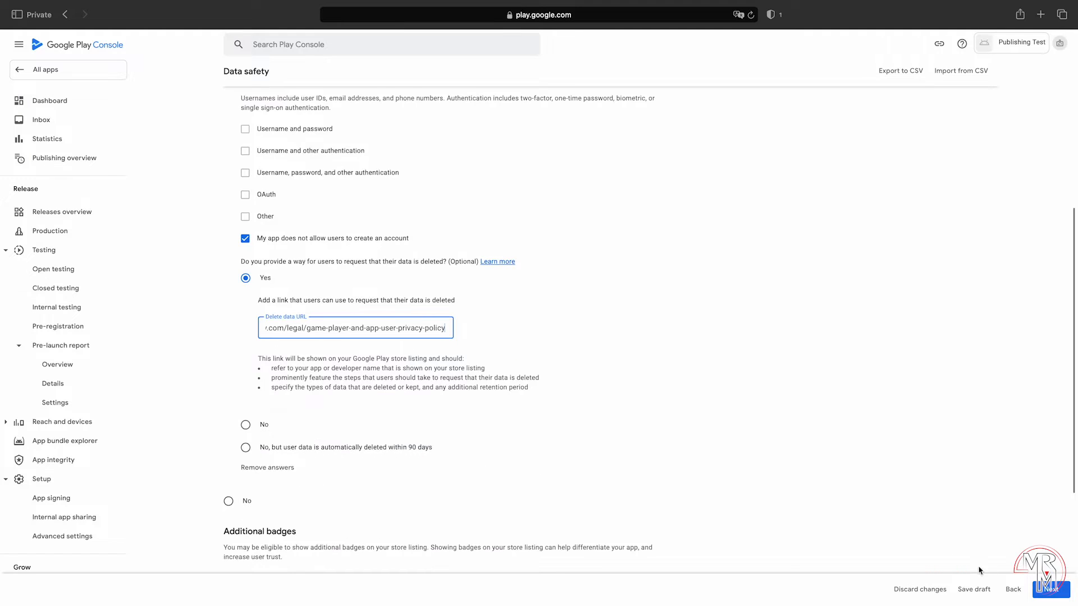
pyautogui.click(1050, 590)
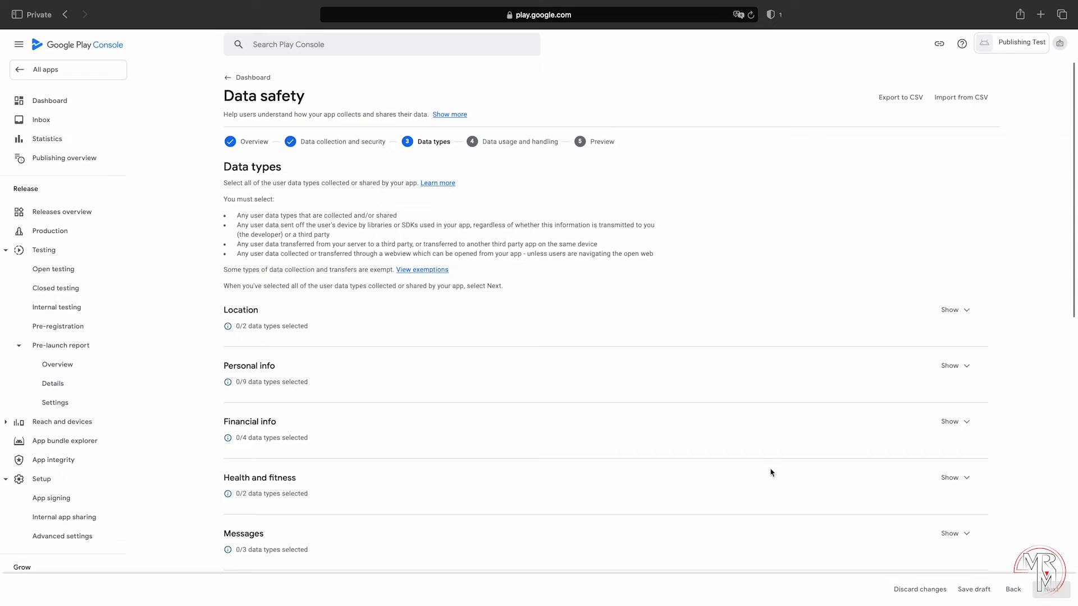
# Step: Declare Approximate location, User IDs and Purchase history as collected data types
pyautogui.click(949, 313)
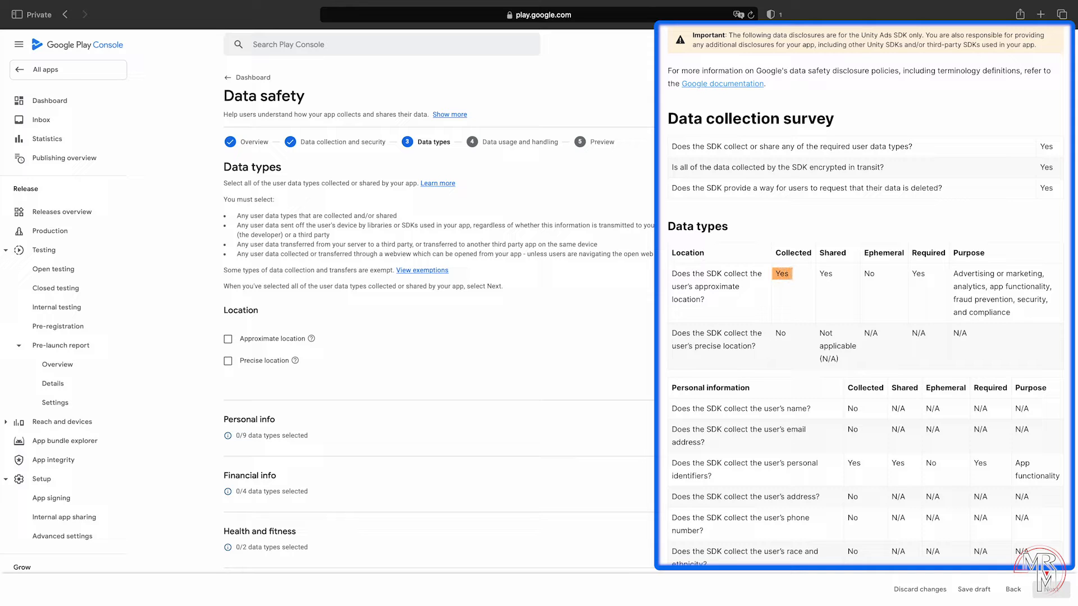
pyautogui.click(228, 339)
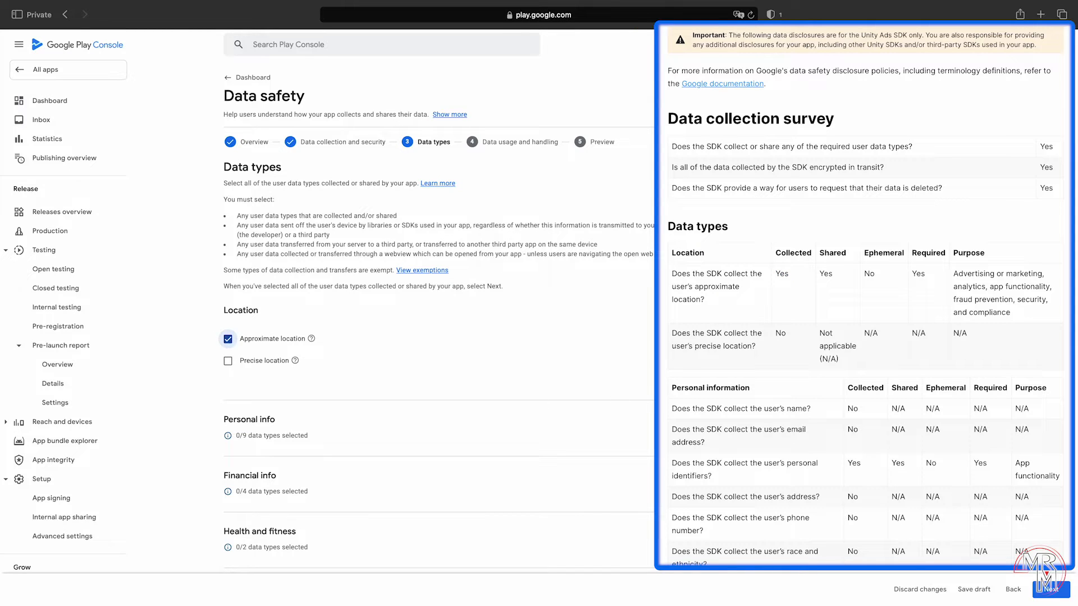
pyautogui.scroll(-3, 438, 337)
pyautogui.scroll(-6, 809, 427)
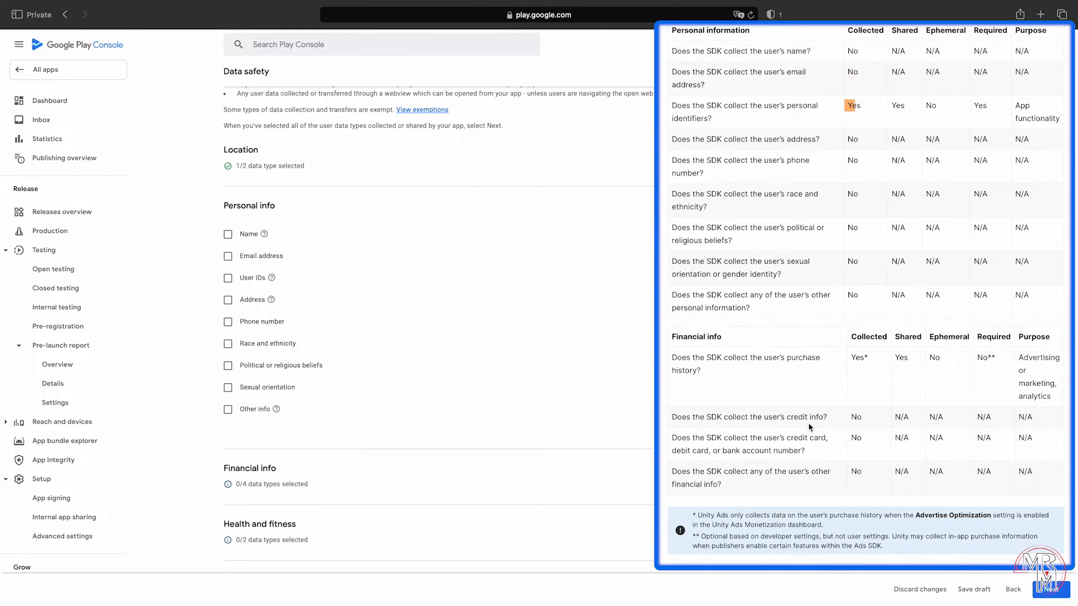
pyautogui.click(228, 278)
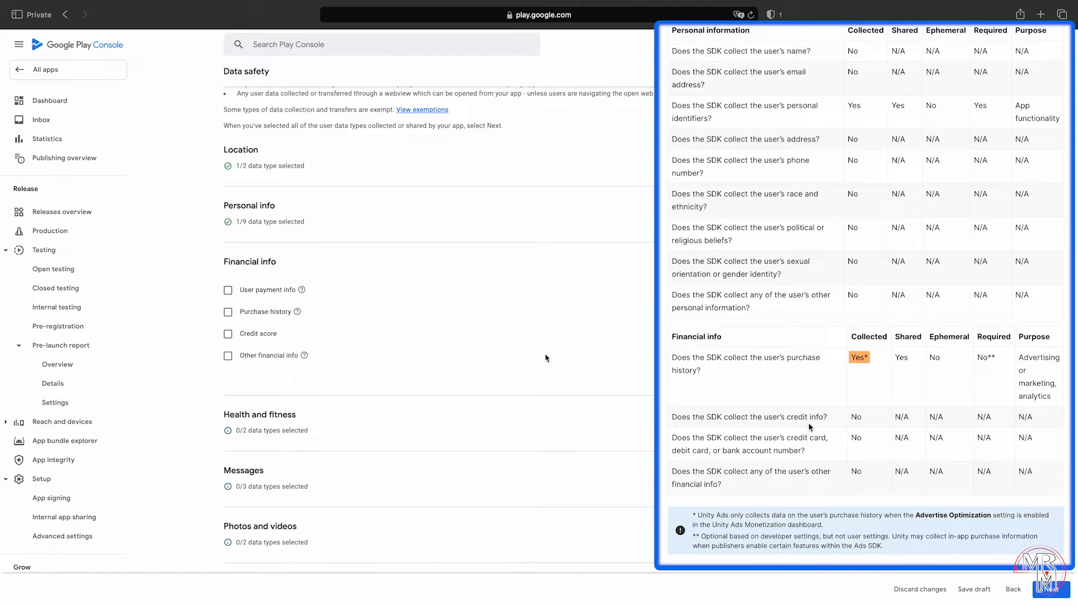
pyautogui.click(228, 312)
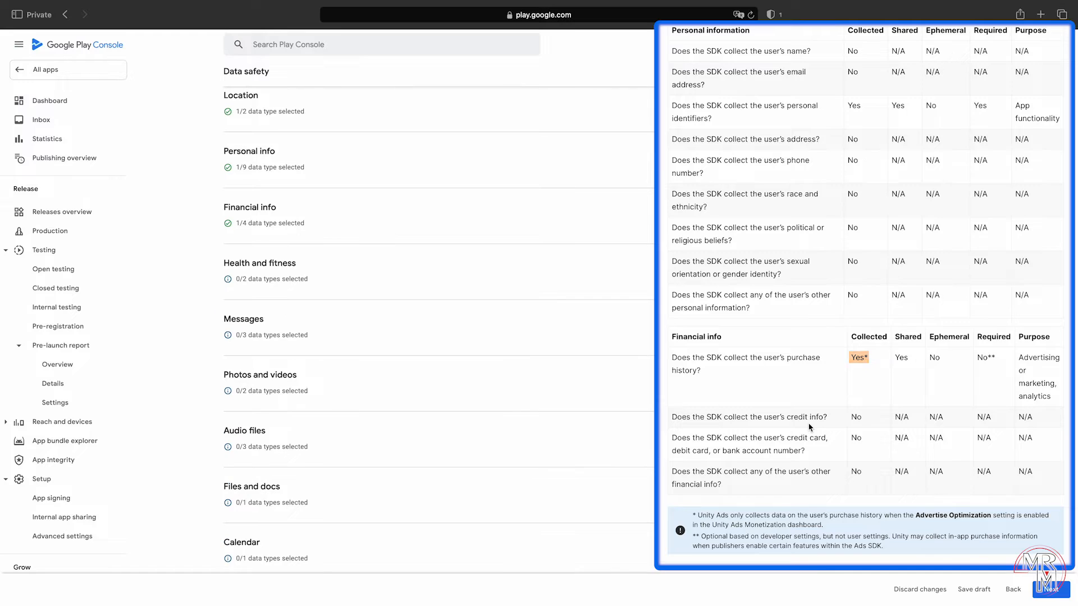
# Step: Declare App interactions, Other actions, Diagnostics and Device or other IDs, then continue
pyautogui.scroll(-7, 809, 428)
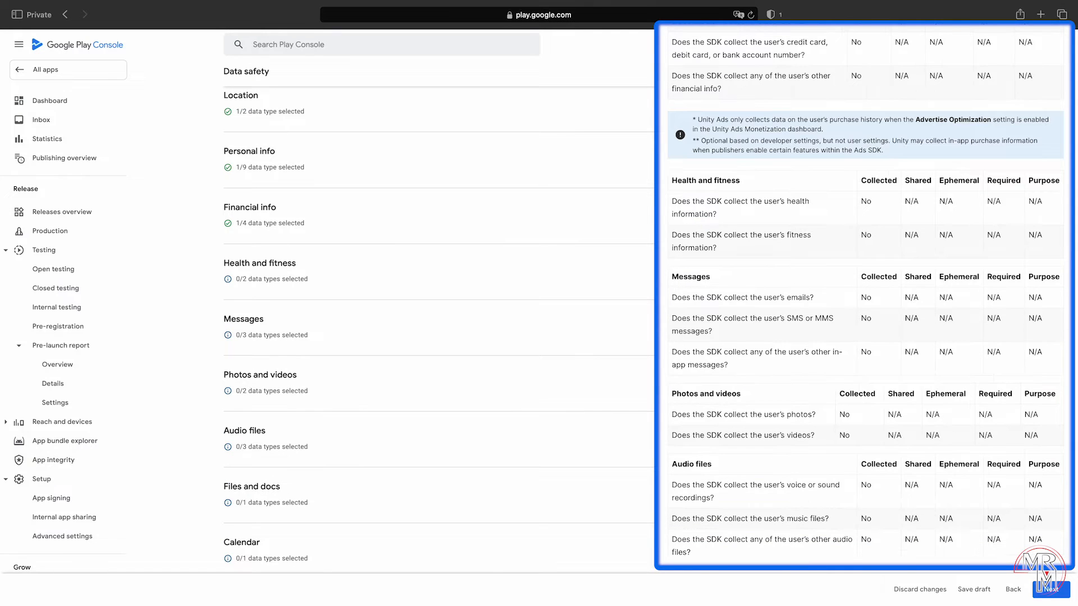
pyautogui.scroll(-4, 865, 297)
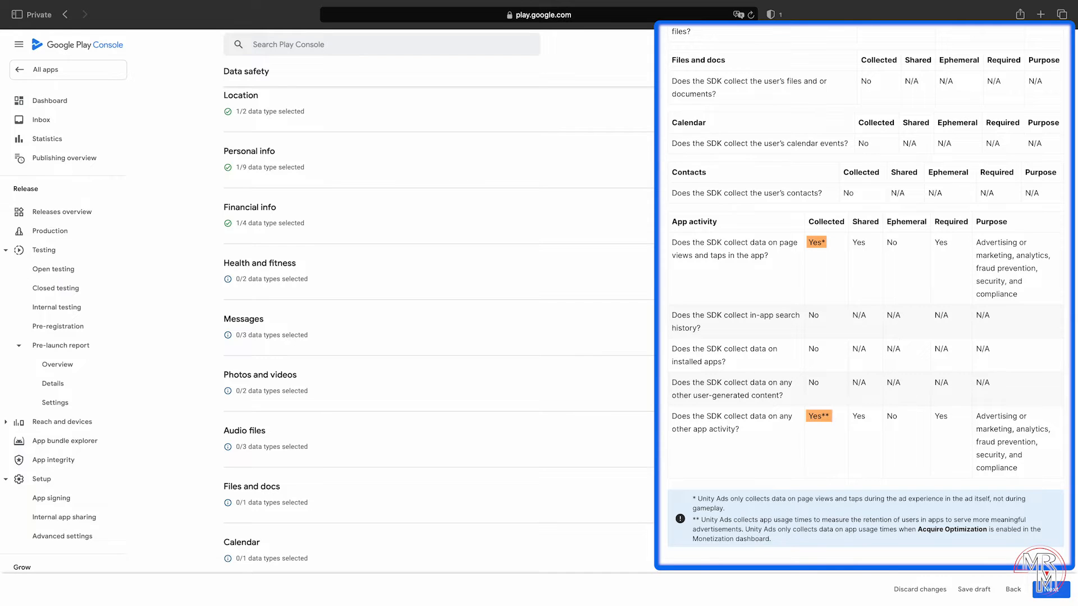
pyautogui.scroll(-6, 438, 329)
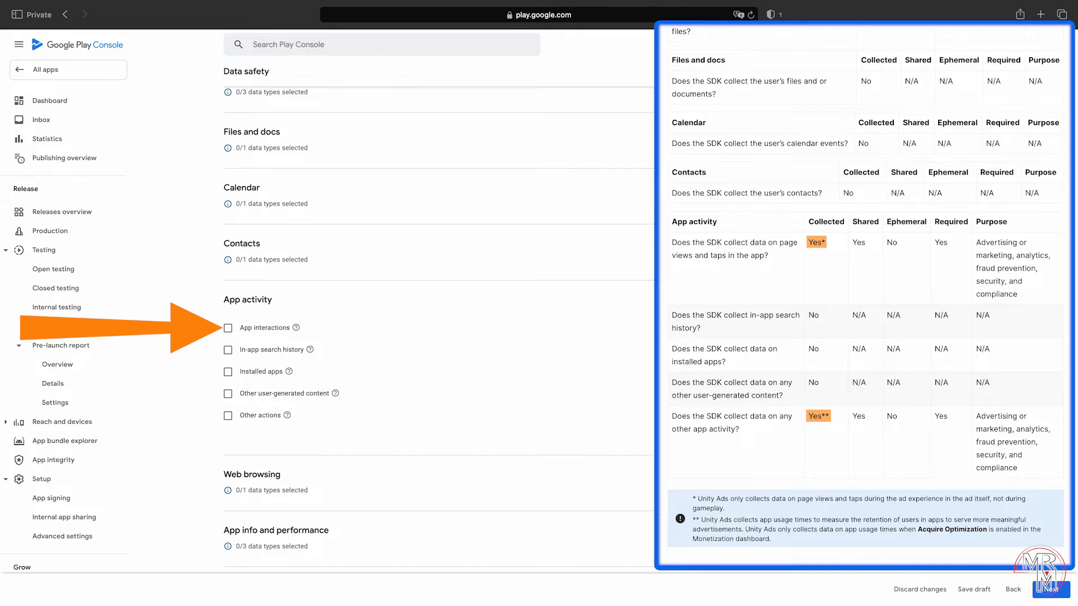
pyautogui.click(227, 328)
pyautogui.click(228, 416)
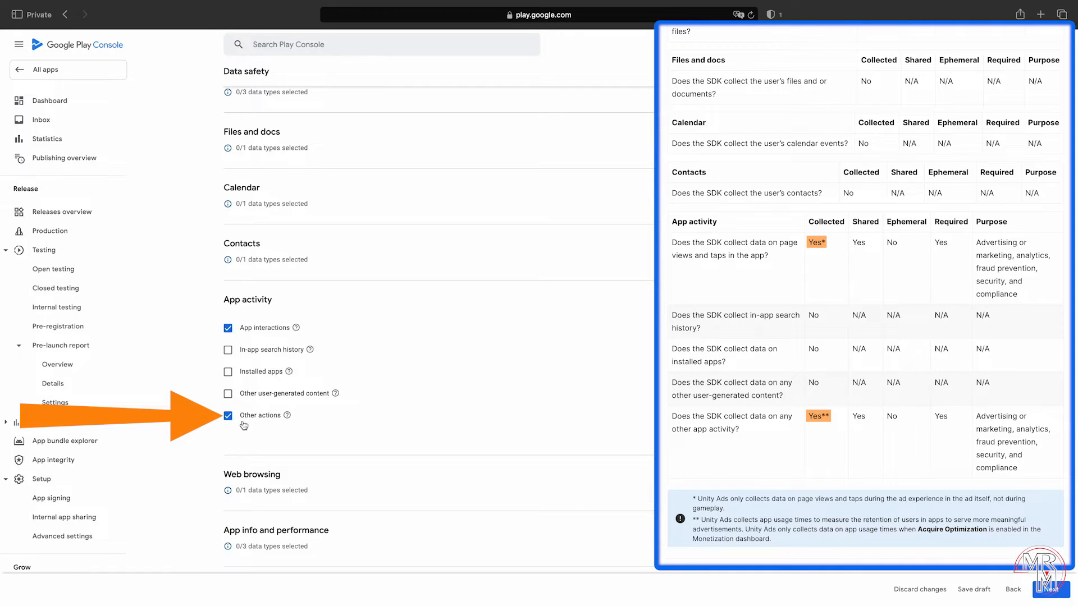
pyautogui.scroll(-7, 967, 393)
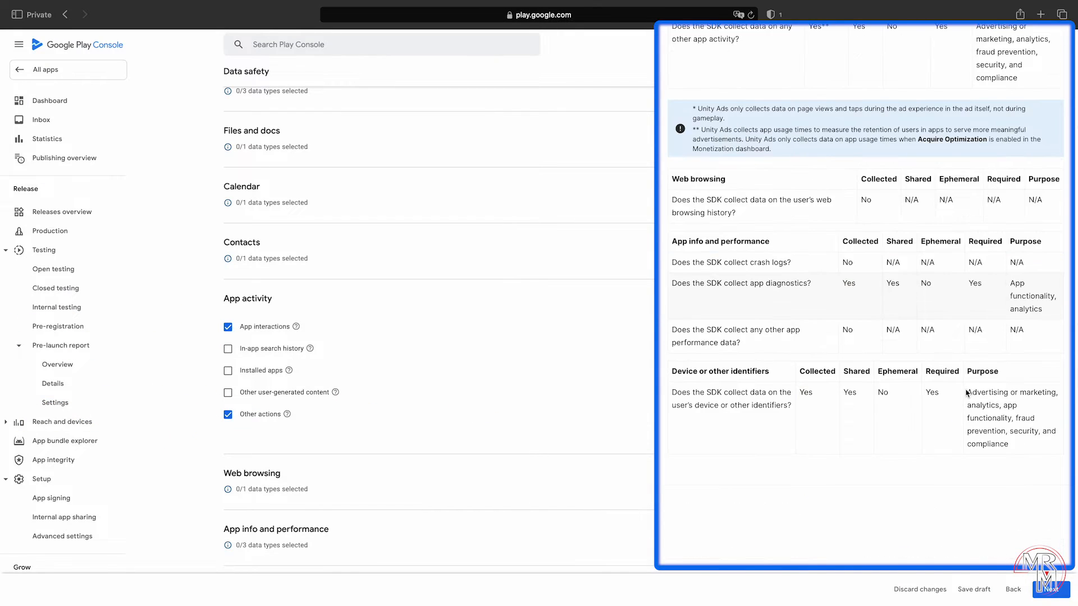
pyautogui.scroll(-3, 967, 393)
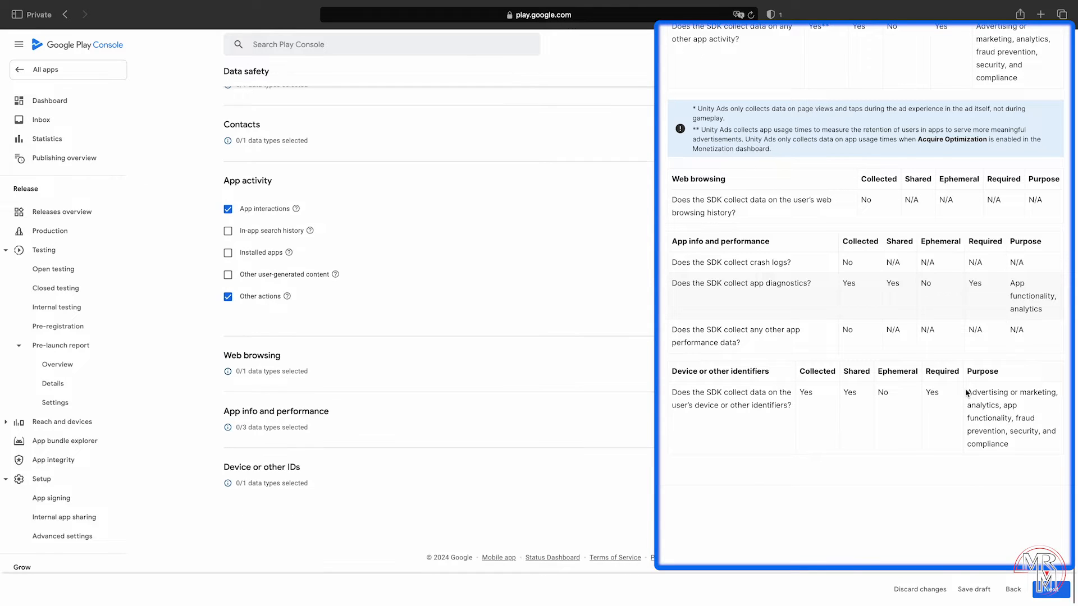
pyautogui.click(967, 415)
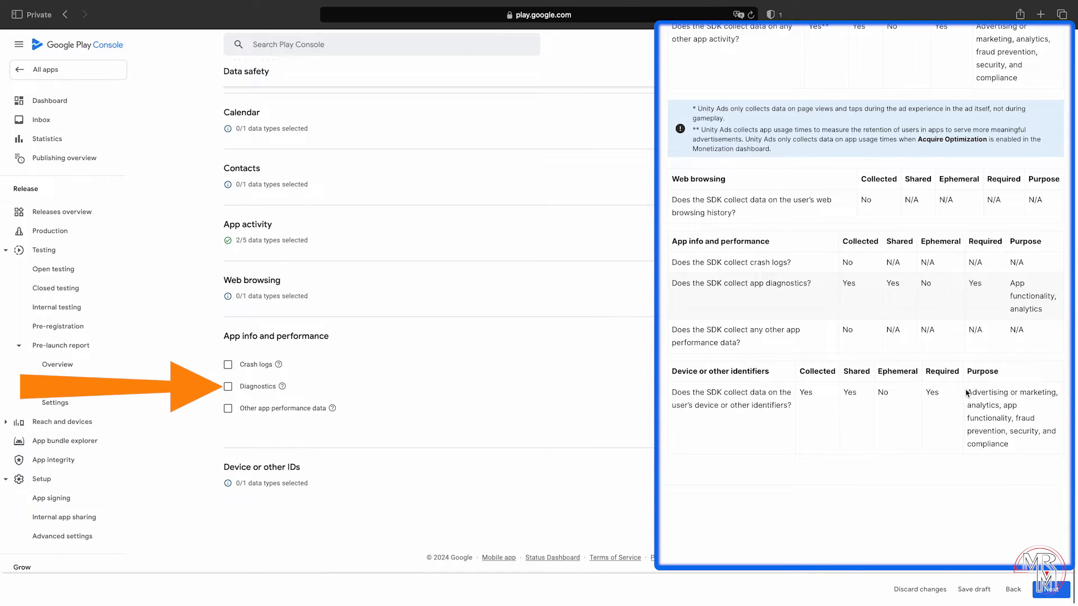
pyautogui.click(236, 388)
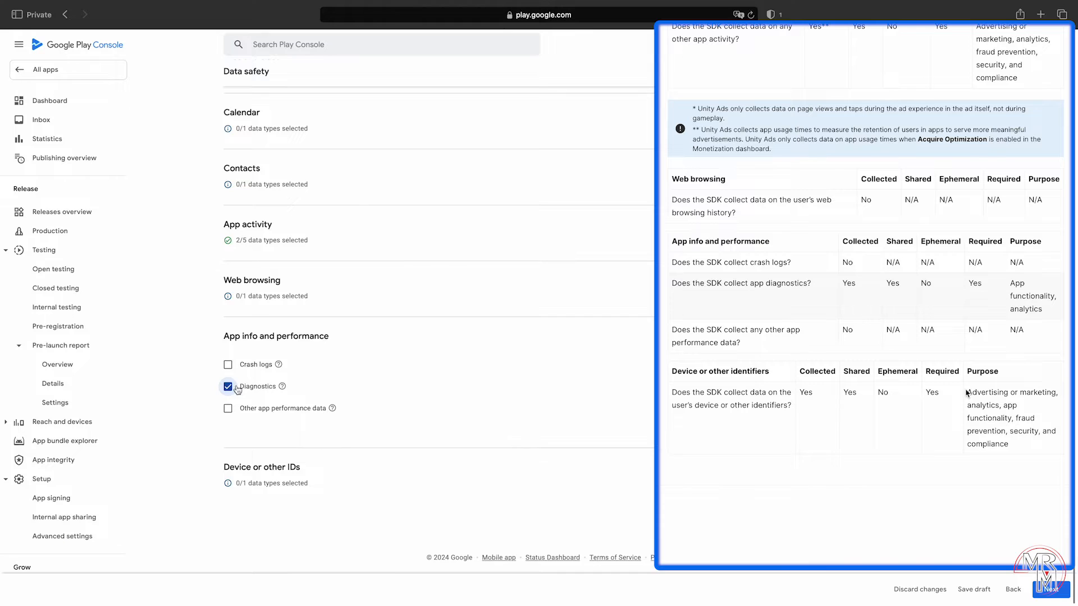
pyautogui.click(967, 475)
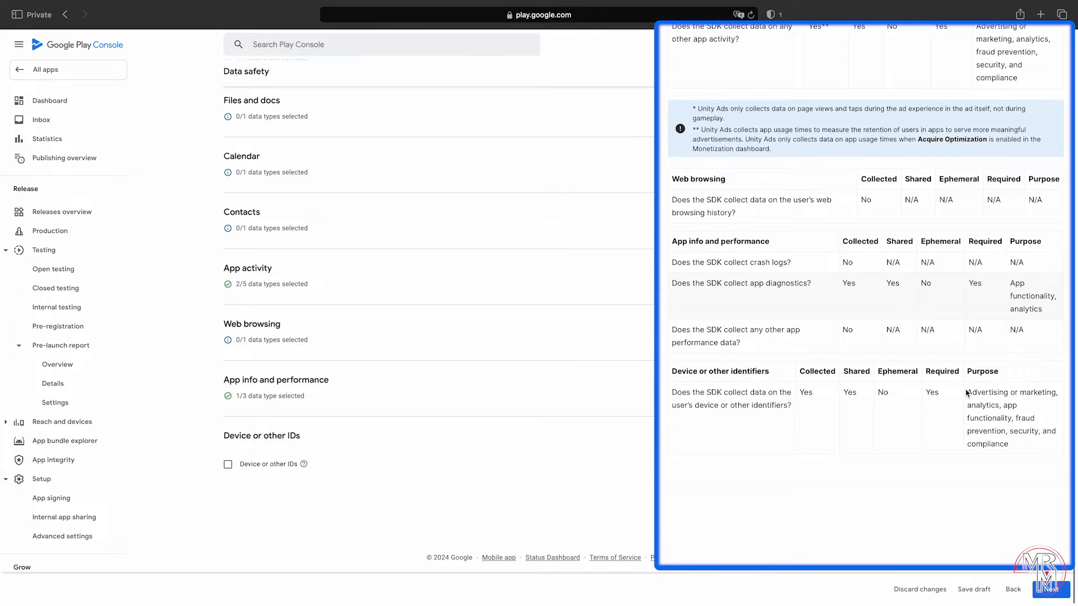
pyautogui.click(228, 465)
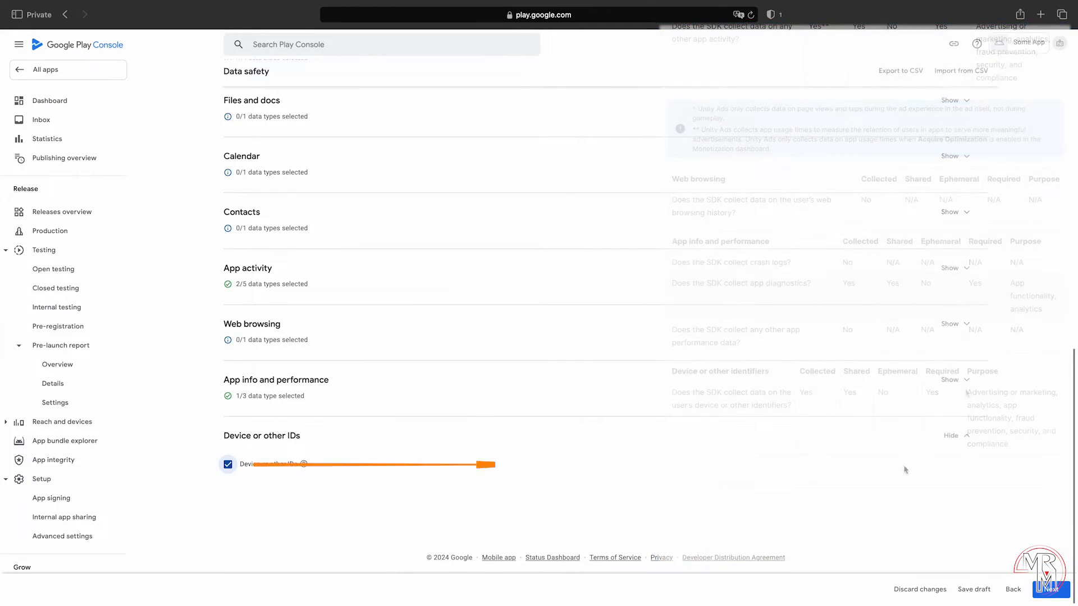
pyautogui.click(1051, 589)
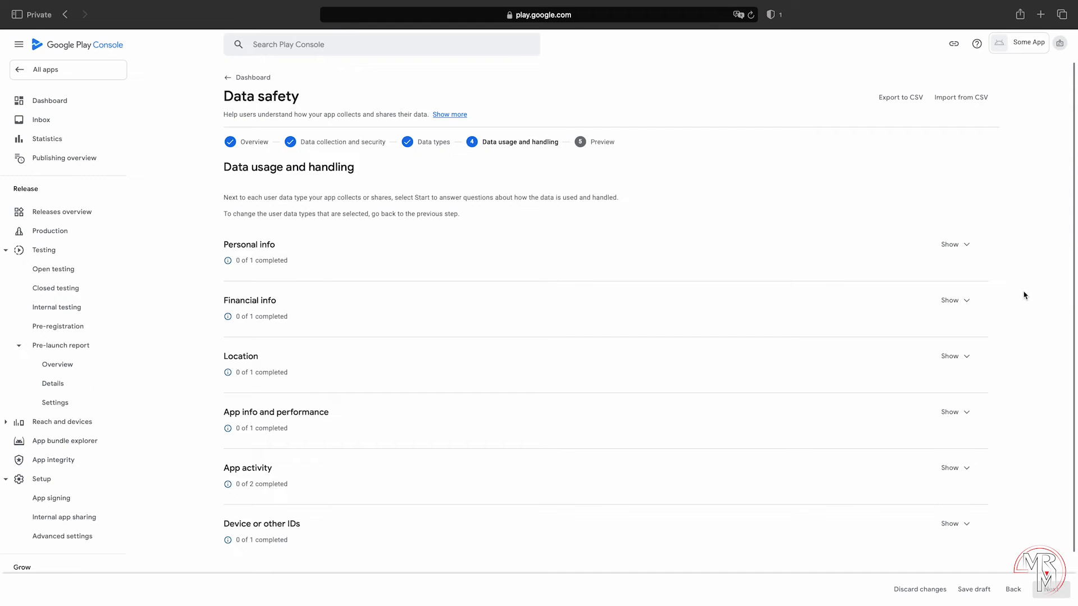
# Step: Save User IDs as collected and shared, required, for App functionality
pyautogui.click(961, 244)
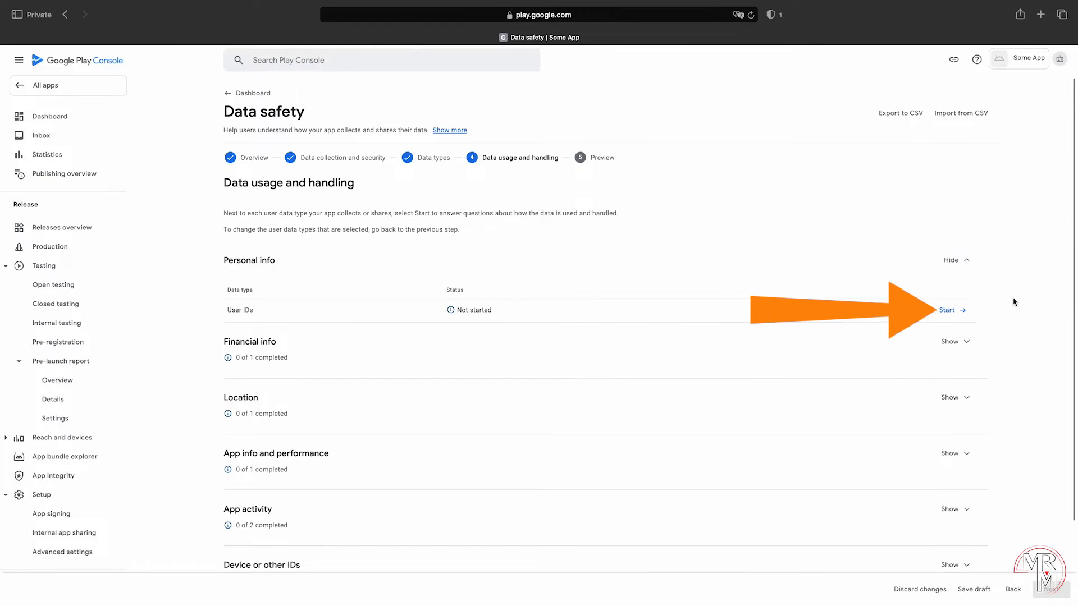
pyautogui.click(957, 309)
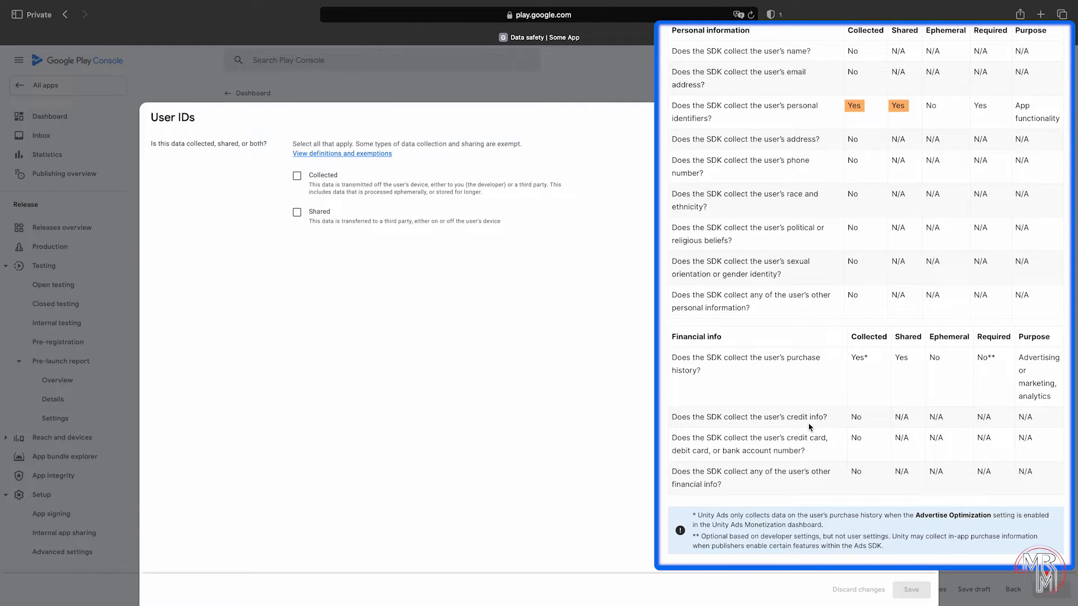
pyautogui.click(298, 213)
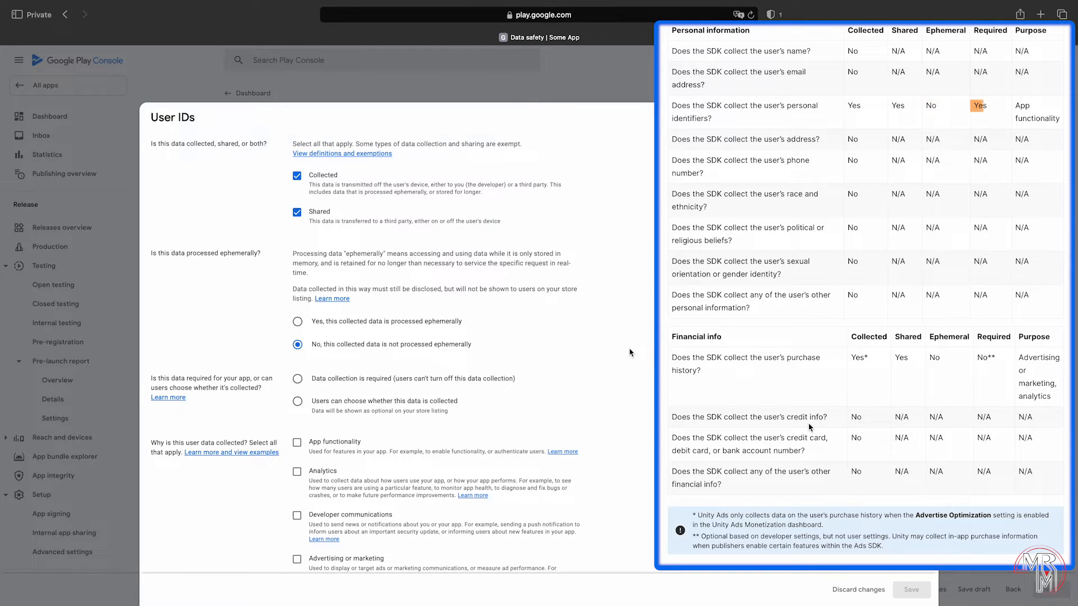
pyautogui.click(487, 379)
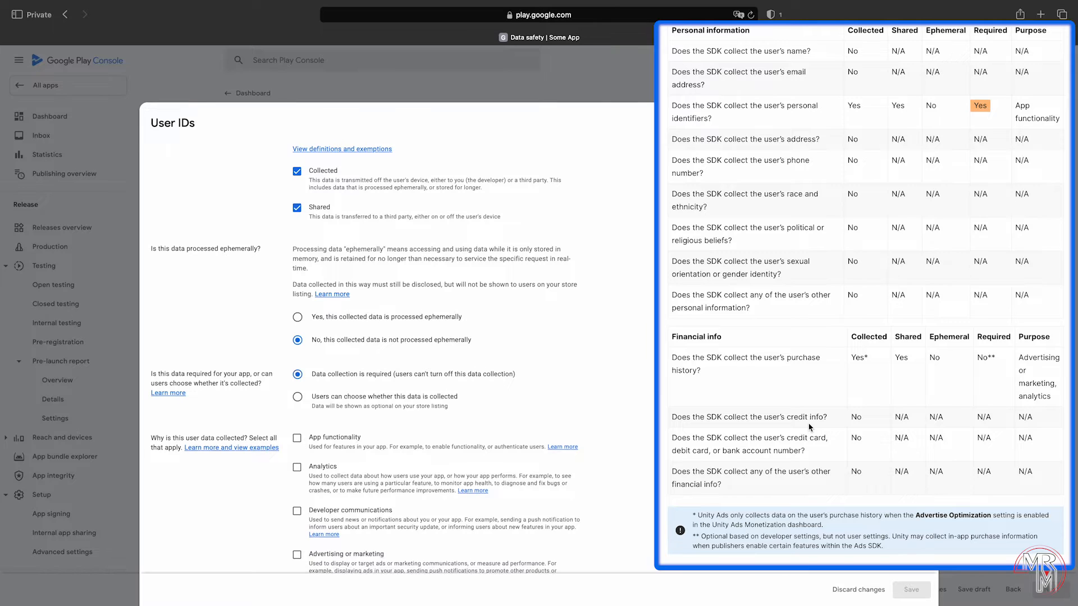
pyautogui.scroll(-3, 486, 378)
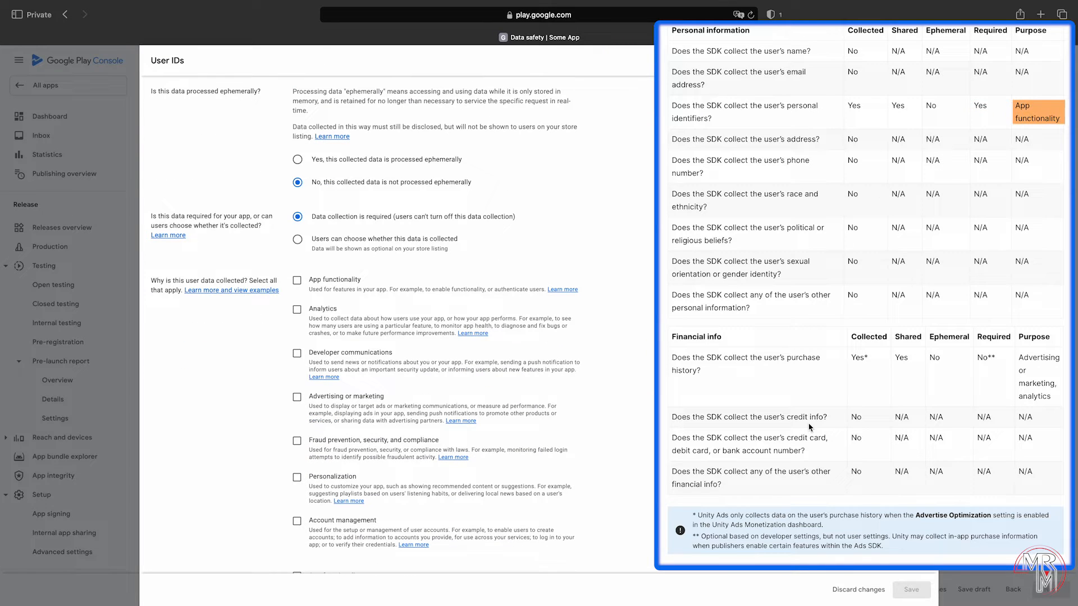
pyautogui.click(297, 280)
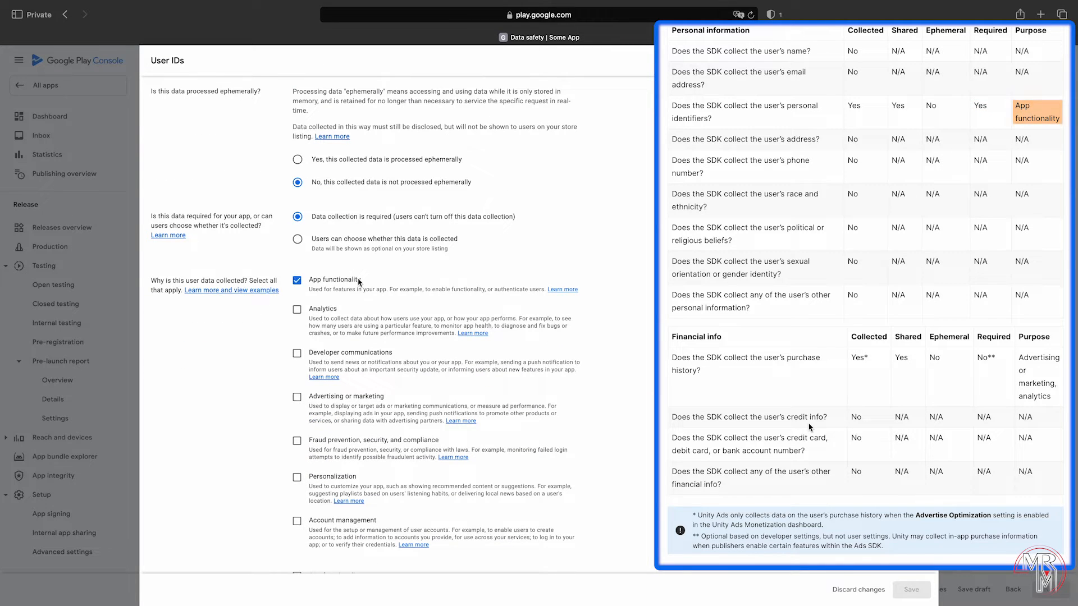
pyautogui.scroll(-5, 337, 281)
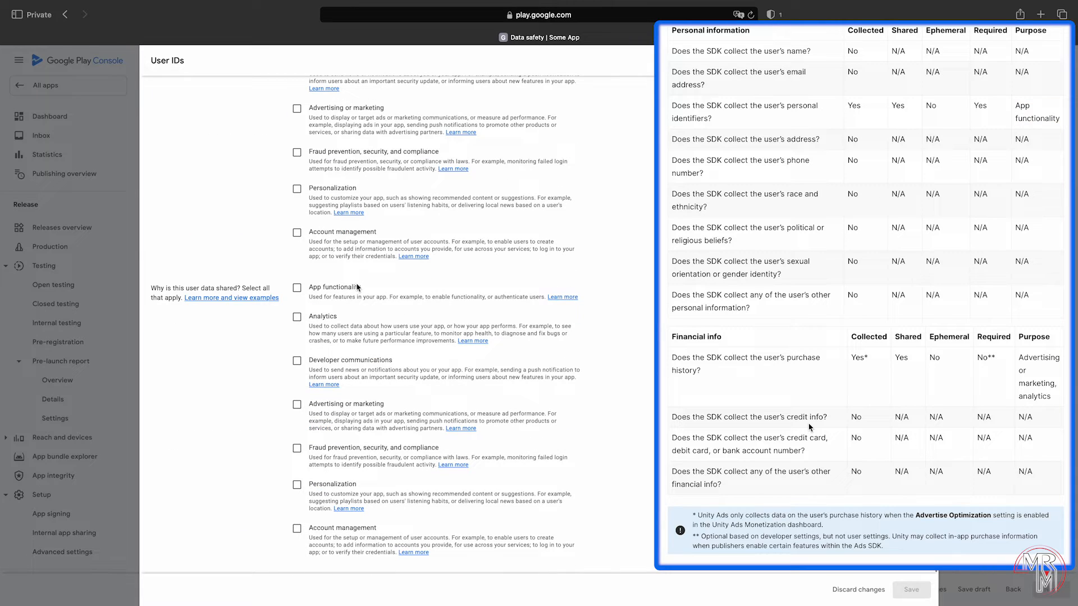
pyautogui.click(355, 287)
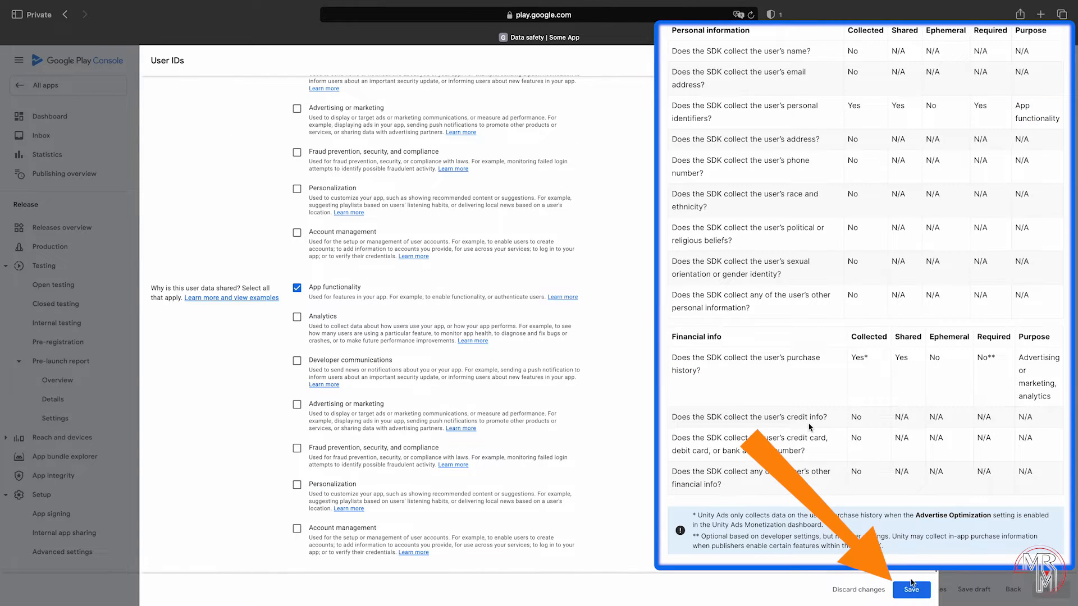
pyautogui.click(911, 588)
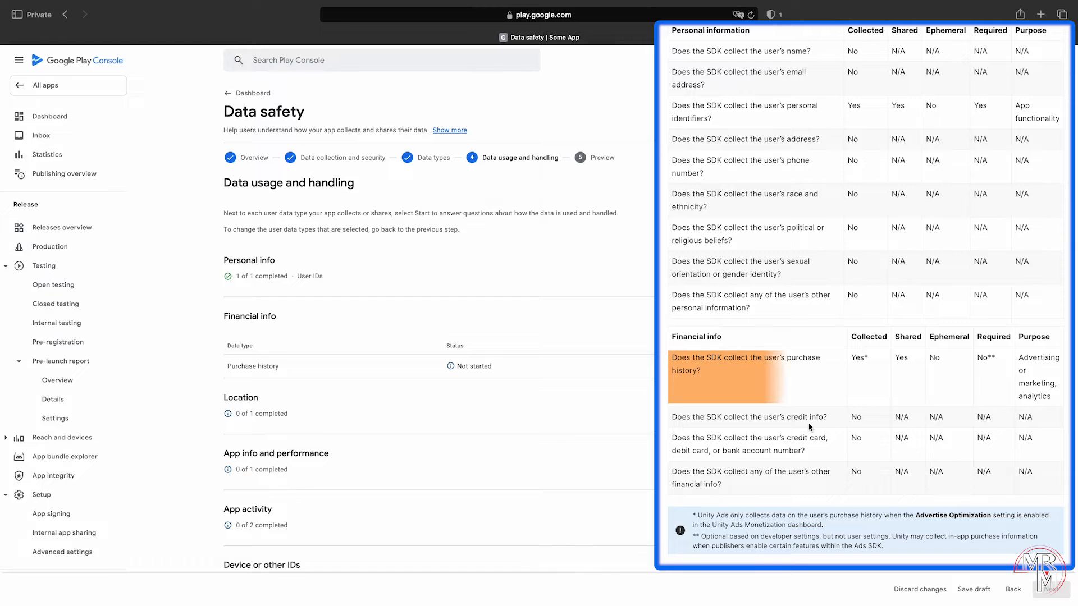
# Step: Save Purchase history as collected, user-optional, shared for analytics and advertising
pyautogui.click(841, 366)
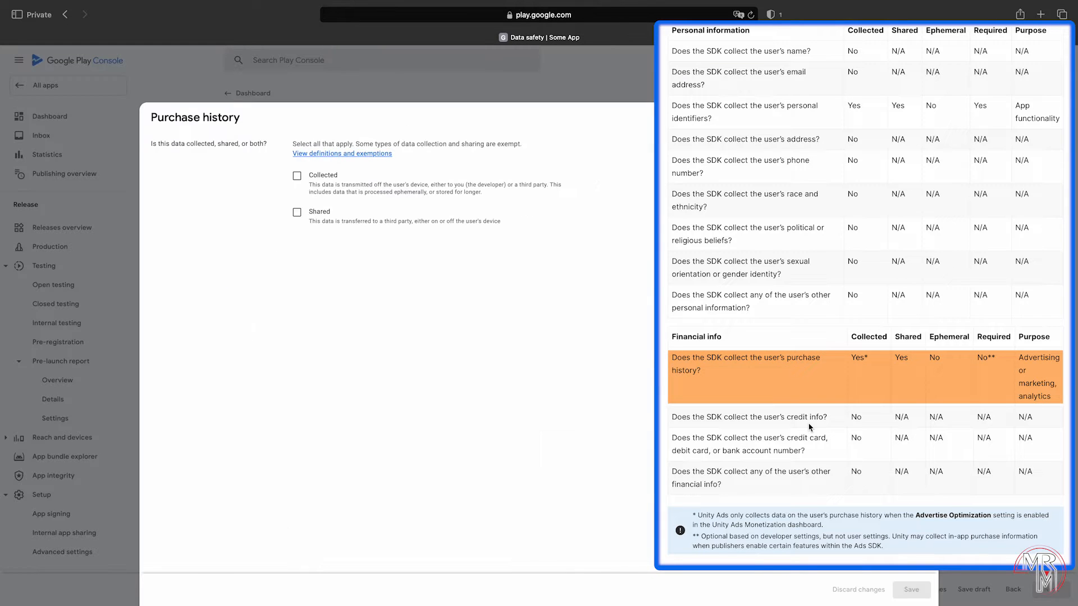
pyautogui.click(325, 175)
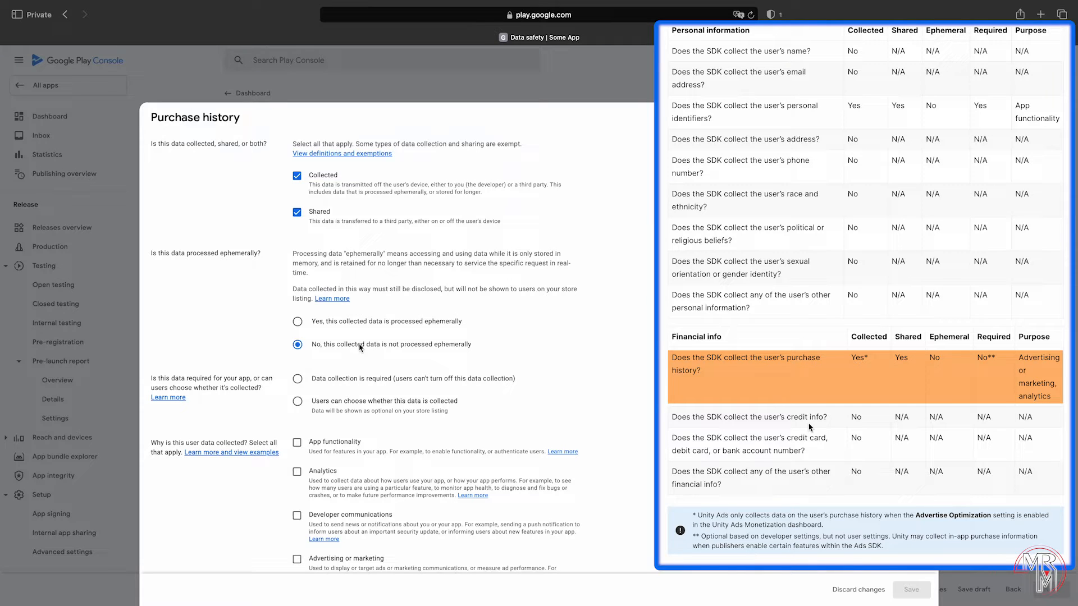
pyautogui.click(425, 401)
pyautogui.scroll(-4, 426, 401)
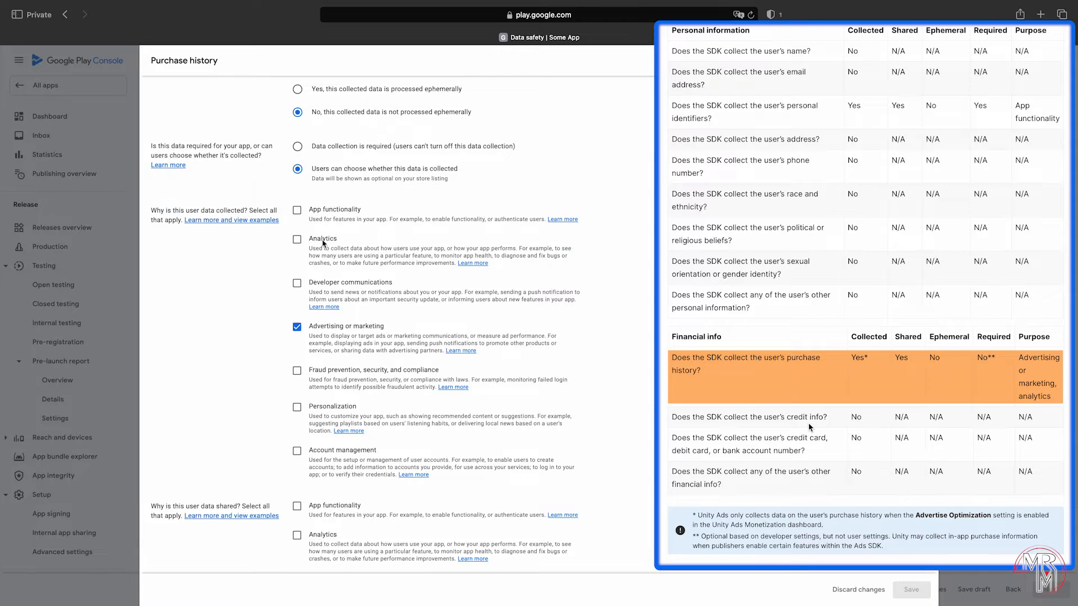
pyautogui.scroll(-3, 616, 448)
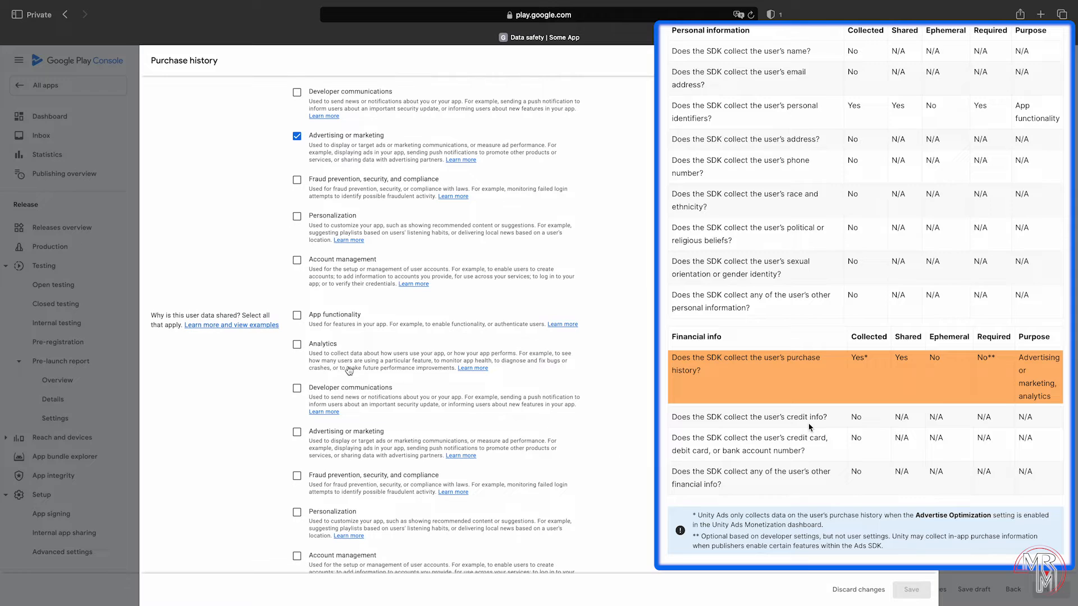
pyautogui.click(324, 344)
pyautogui.click(348, 432)
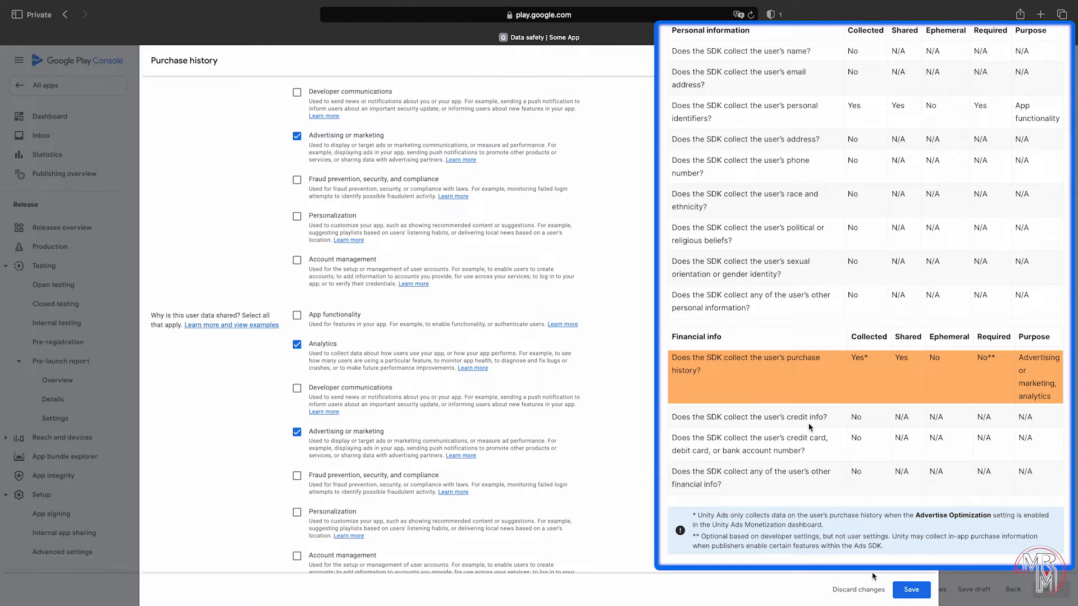
pyautogui.click(897, 592)
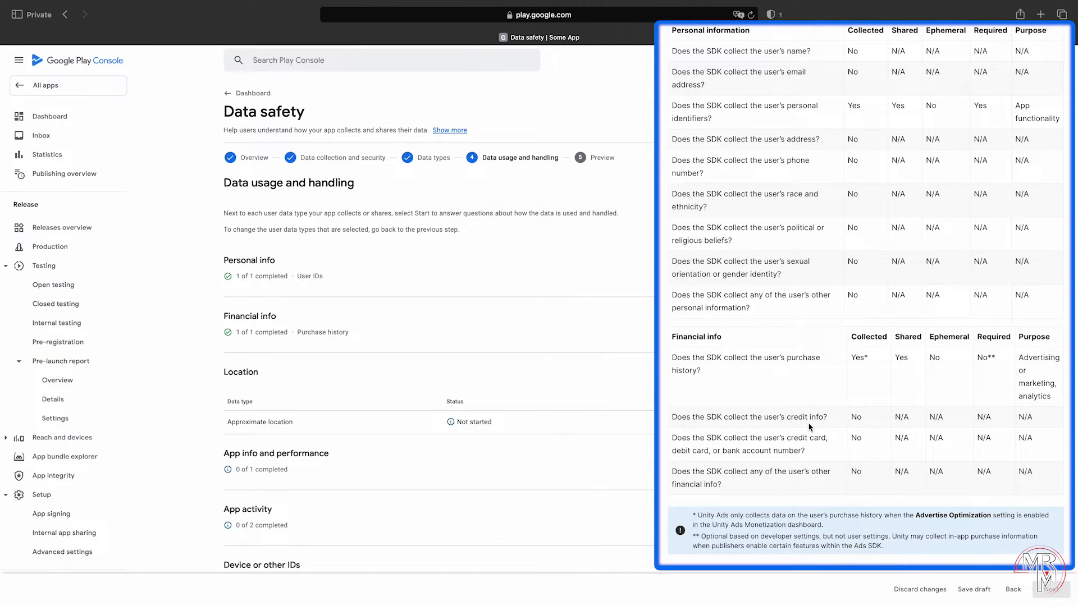
# Step: Save Approximate location as collected for four purposes, shared for app functionality and advertising
pyautogui.click(810, 427)
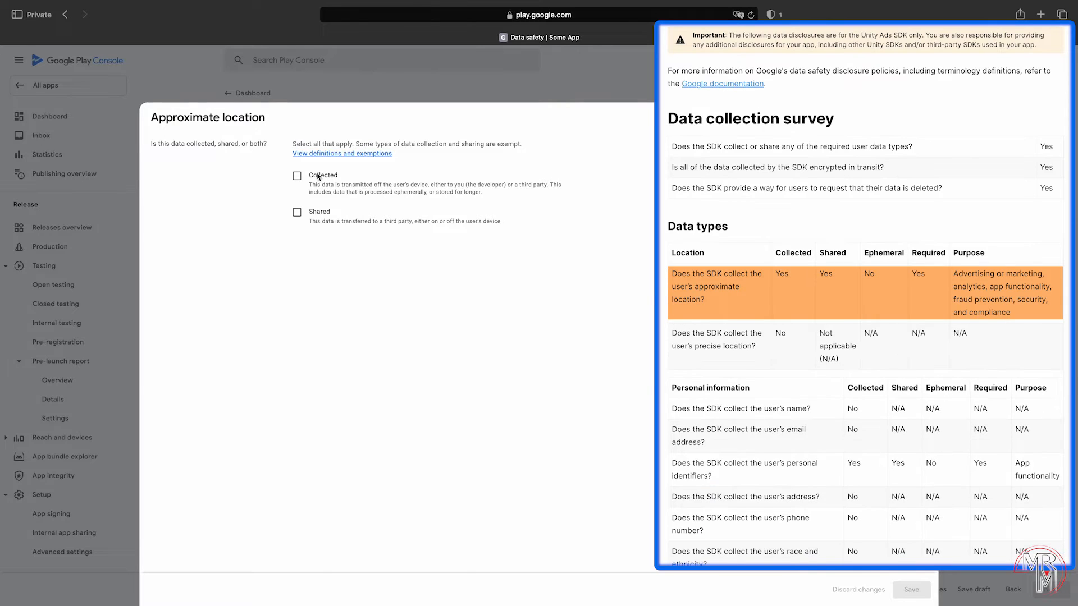
pyautogui.click(318, 176)
pyautogui.click(323, 212)
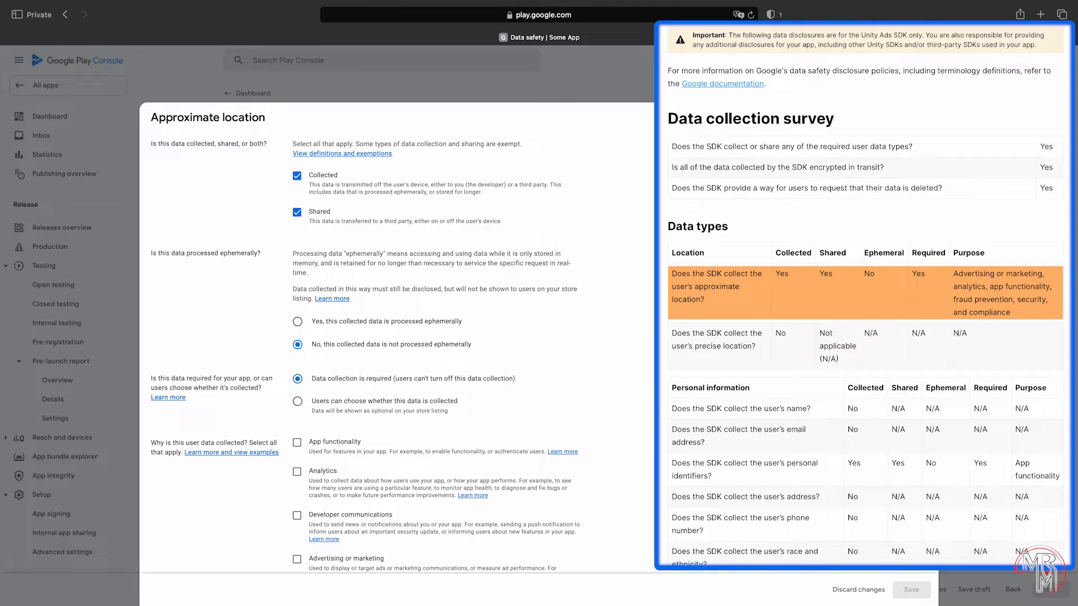
pyautogui.scroll(-4, 393, 337)
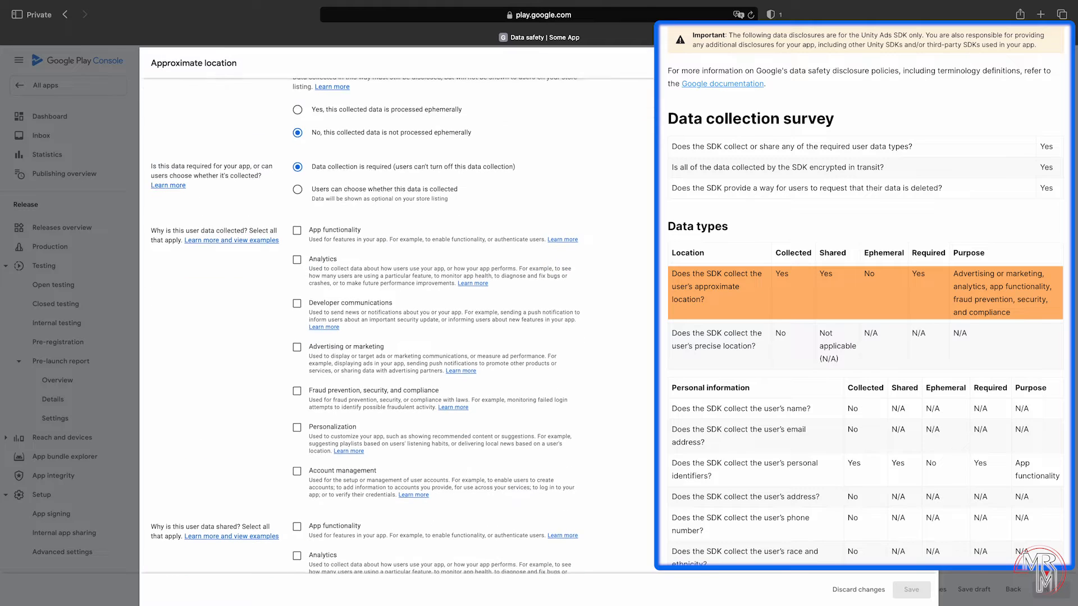
pyautogui.click(376, 347)
pyautogui.click(333, 257)
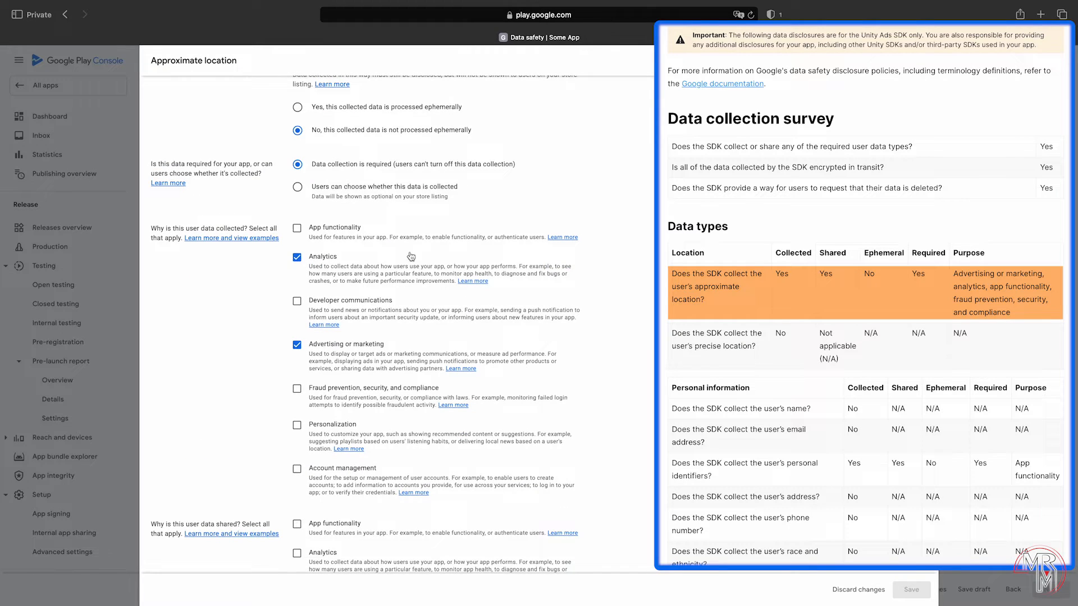
pyautogui.click(349, 230)
pyautogui.click(344, 389)
pyautogui.scroll(-4, 345, 392)
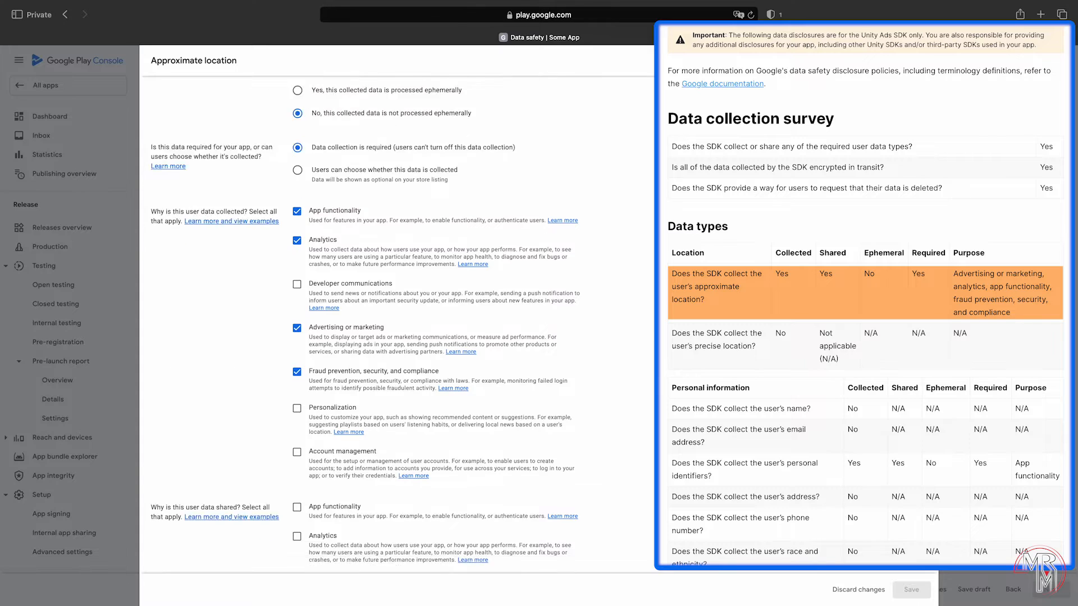
pyautogui.click(339, 290)
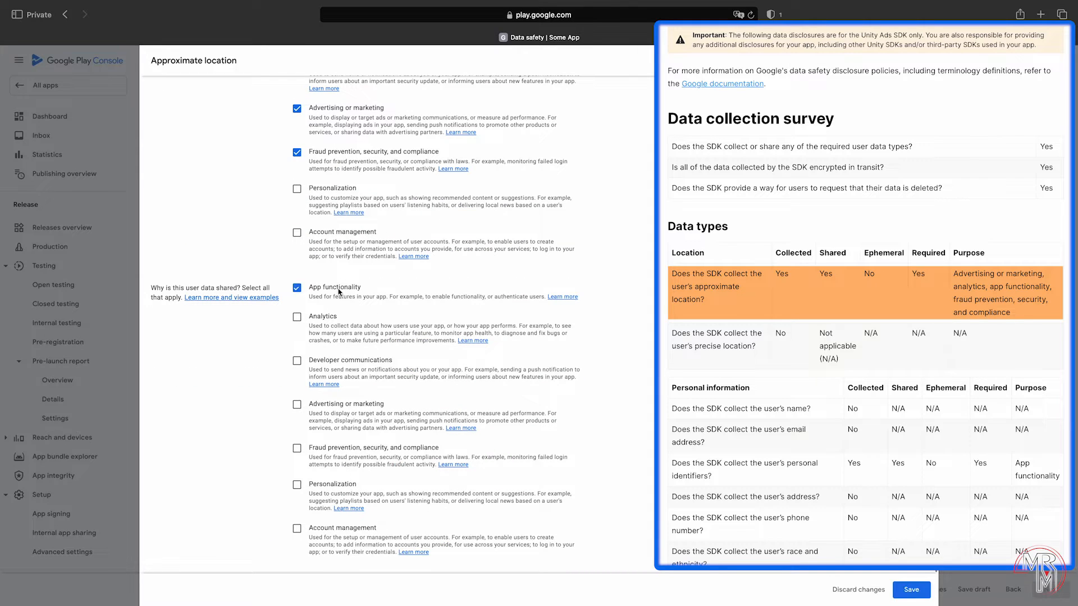
pyautogui.click(318, 405)
pyautogui.click(902, 595)
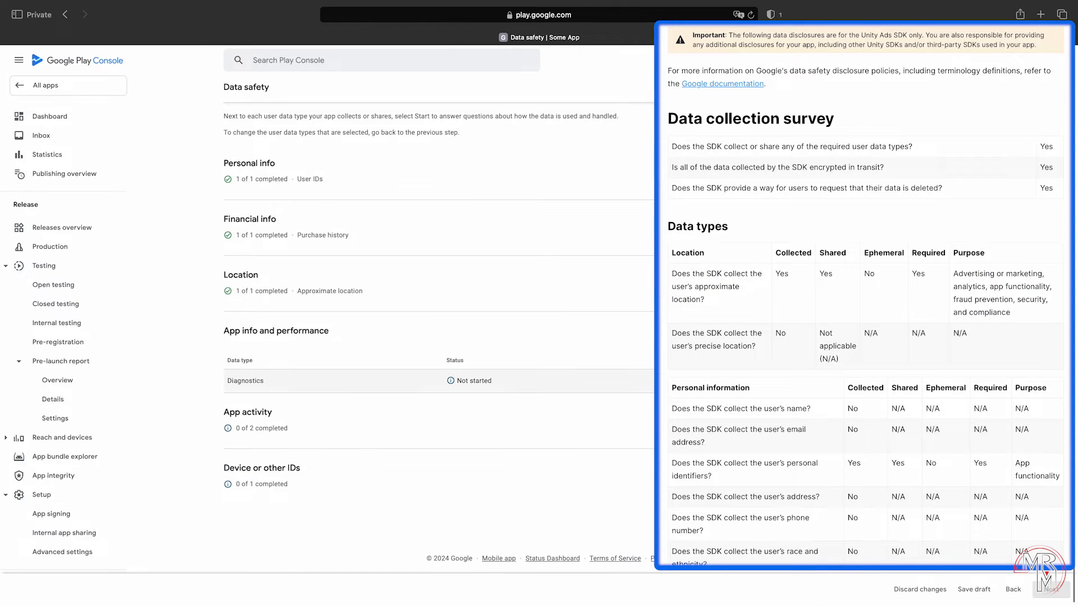
# Step: Save Diagnostics as collected, shared, not ephemeral, required, for app functionality and analytics
pyautogui.click(245, 381)
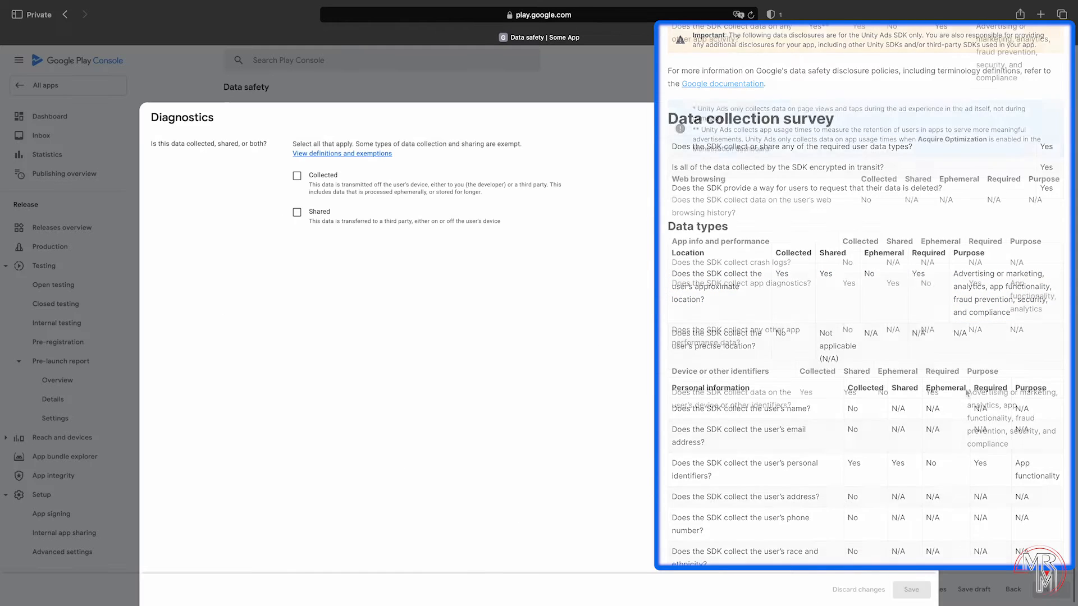
pyautogui.click(323, 178)
pyautogui.click(319, 213)
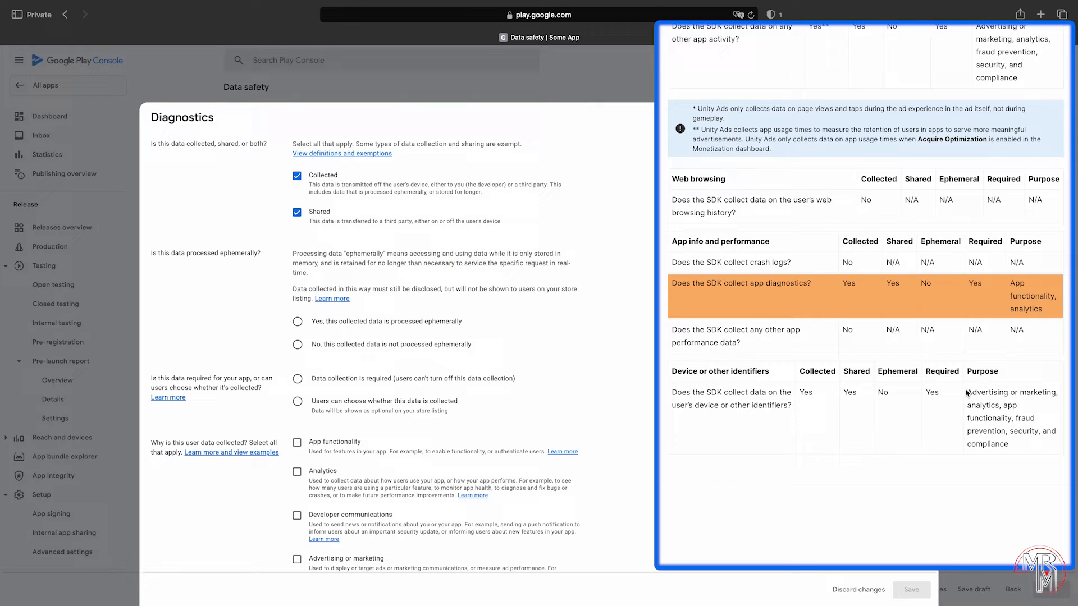
pyautogui.click(423, 351)
pyautogui.click(473, 380)
pyautogui.scroll(-5, 473, 380)
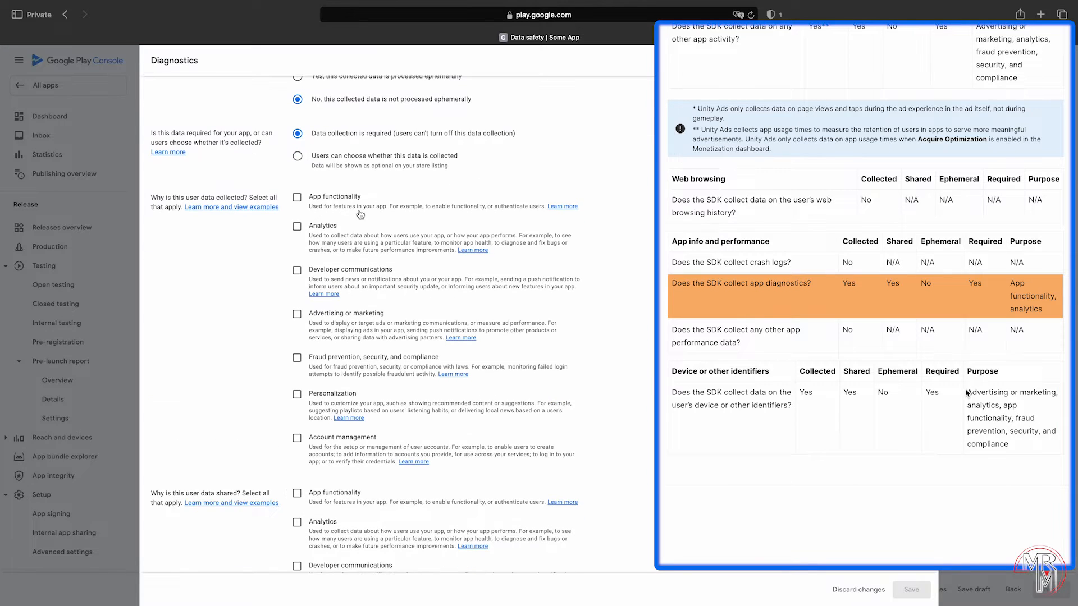
pyautogui.click(349, 199)
pyautogui.click(326, 227)
pyautogui.scroll(-3, 645, 339)
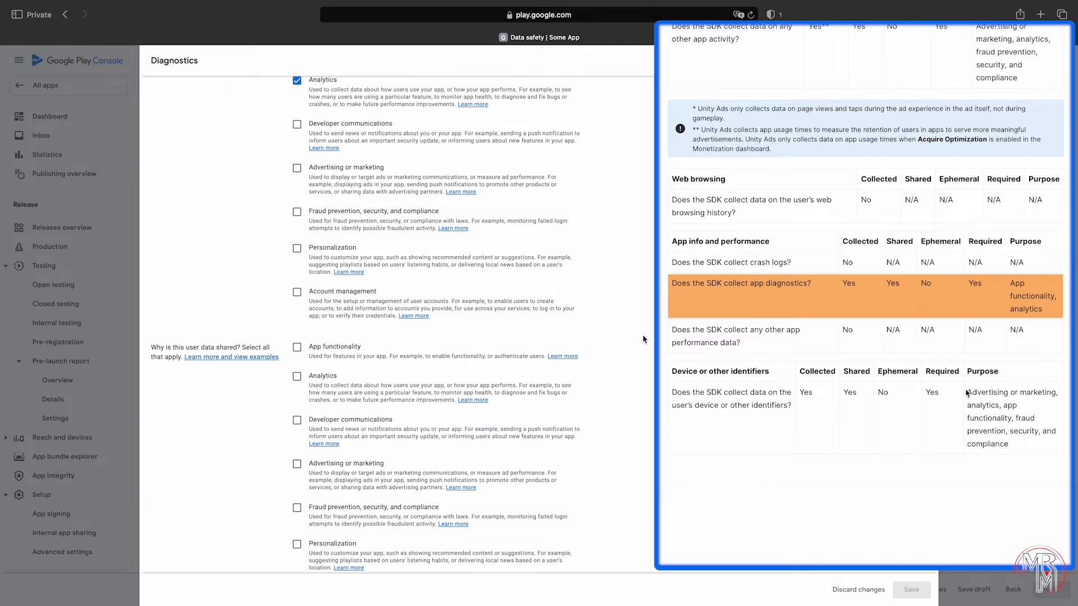
pyautogui.click(335, 347)
pyautogui.click(331, 377)
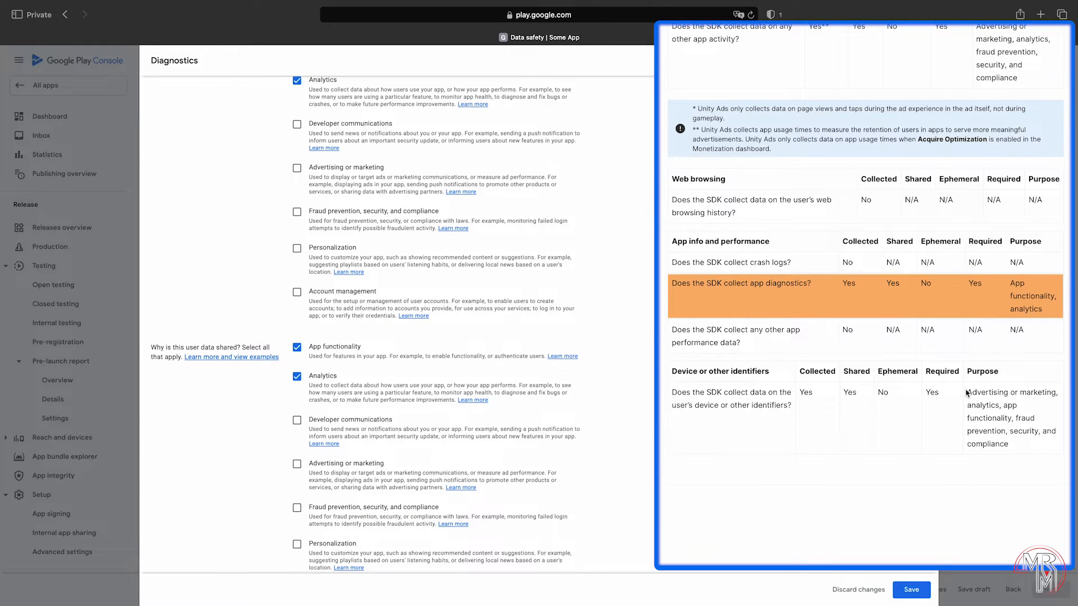
pyautogui.click(911, 590)
pyautogui.click(966, 457)
pyautogui.scroll(-1, 967, 438)
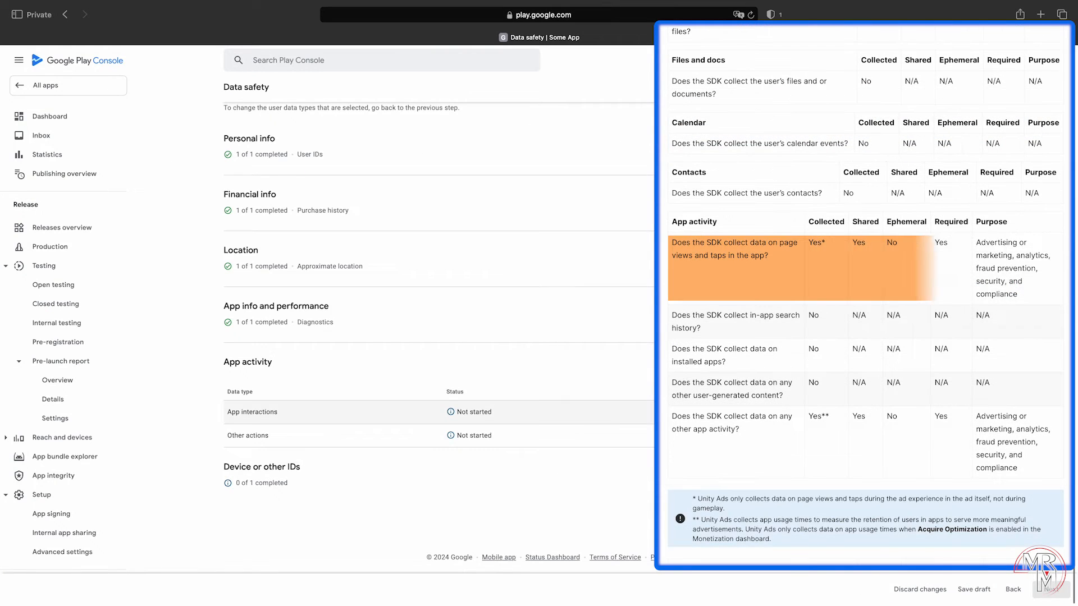
# Step: Save App interactions as collected and shared, not ephemeral, for analytics, advertising, fraud prevention
pyautogui.click(966, 412)
pyautogui.click(309, 178)
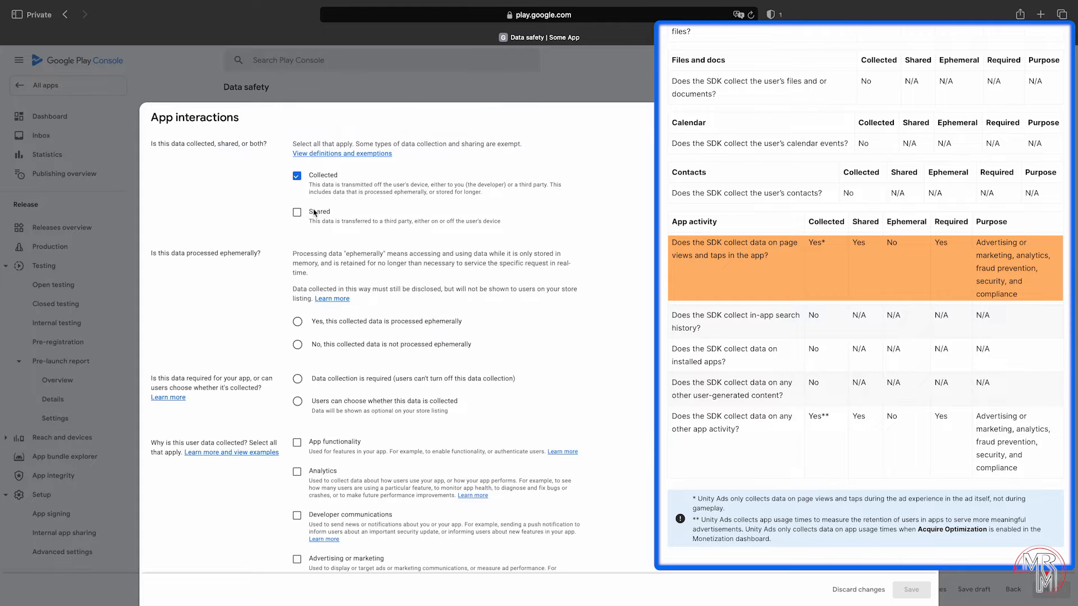
pyautogui.click(315, 213)
pyautogui.click(343, 344)
pyautogui.scroll(-5, 613, 393)
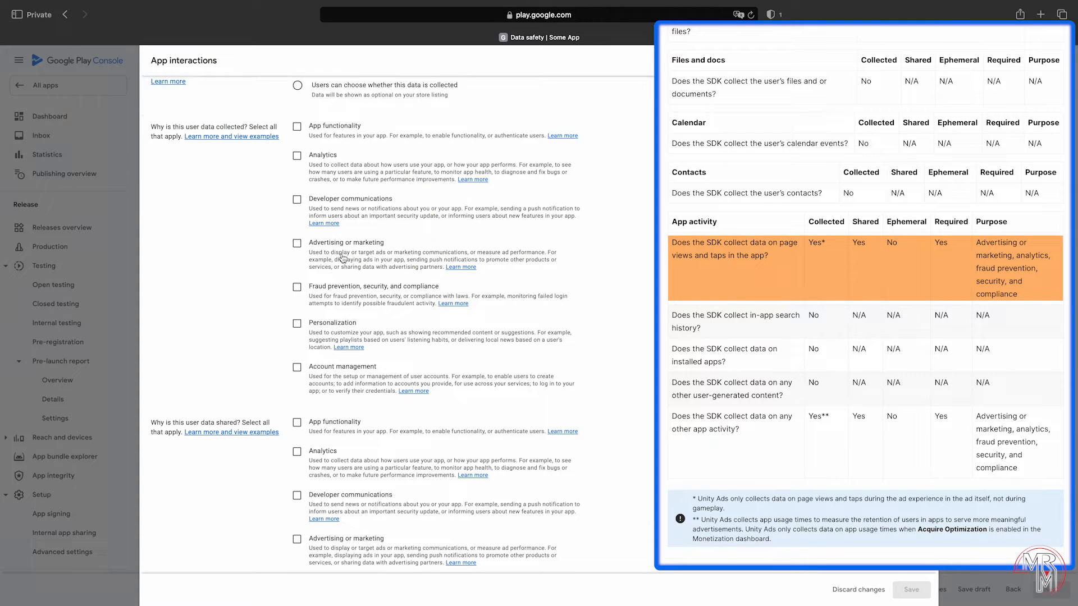
pyautogui.click(337, 243)
pyautogui.click(297, 156)
pyautogui.click(297, 287)
pyautogui.scroll(-2, 603, 356)
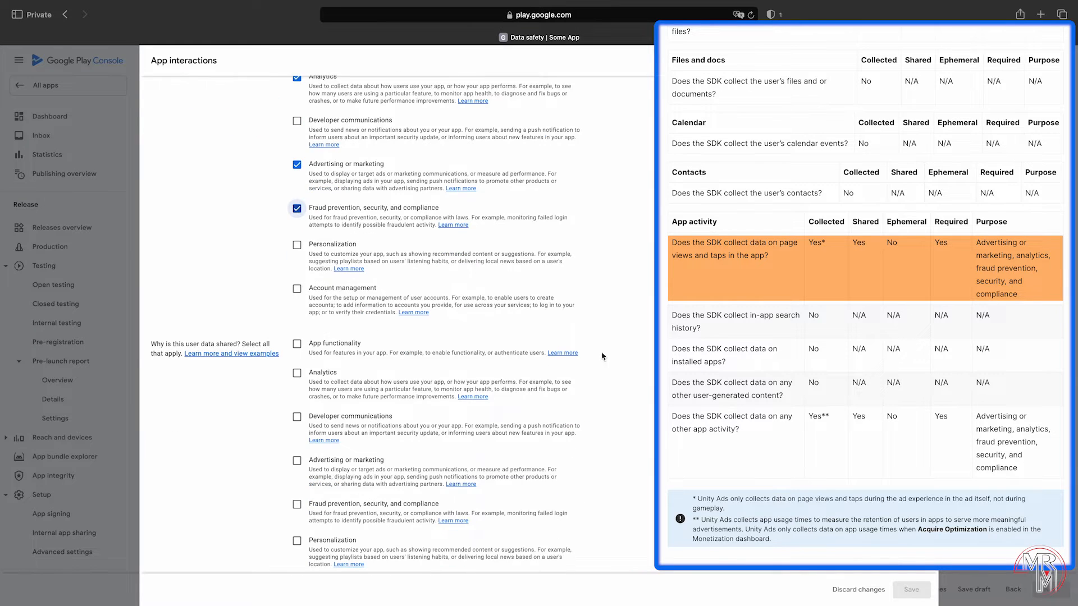
pyautogui.click(324, 374)
pyautogui.click(345, 461)
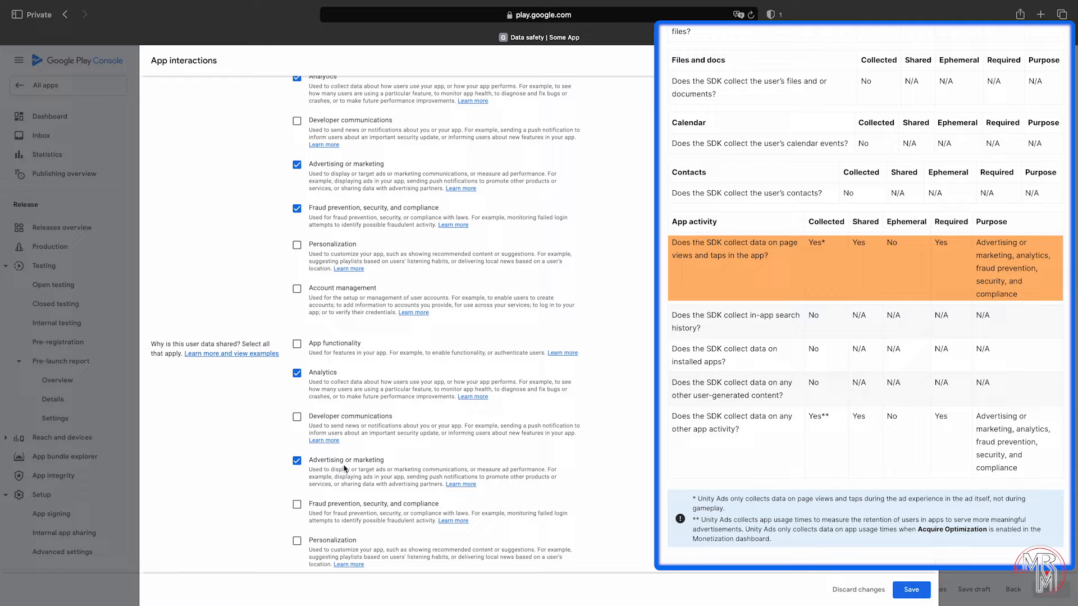
pyautogui.click(357, 506)
pyautogui.click(911, 590)
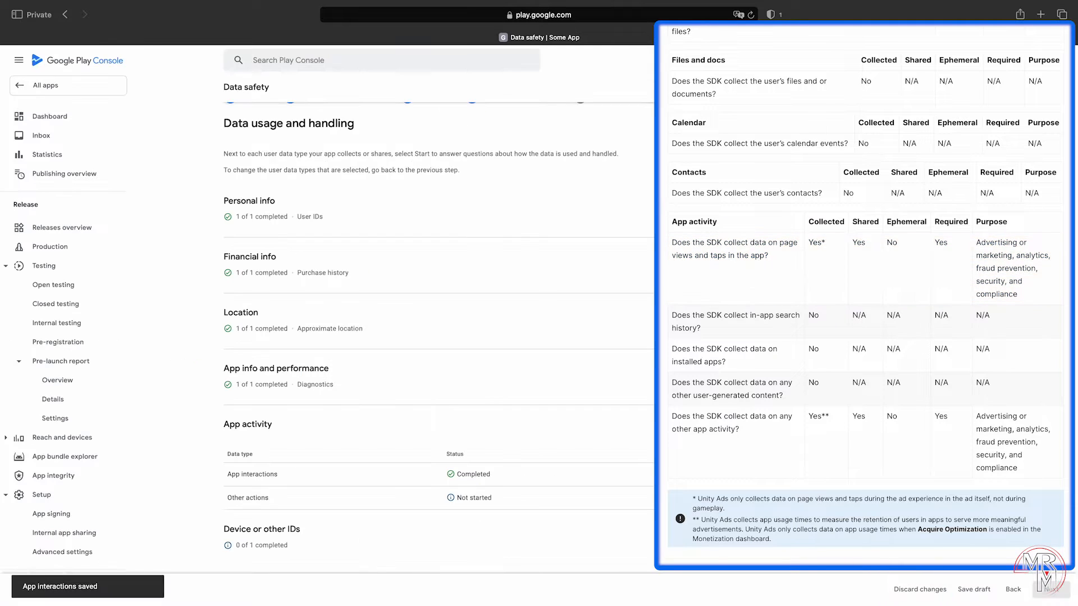
# Step: Save Other actions as collected and shared, required, for analytics, advertising and fraud prevention
pyautogui.click(473, 498)
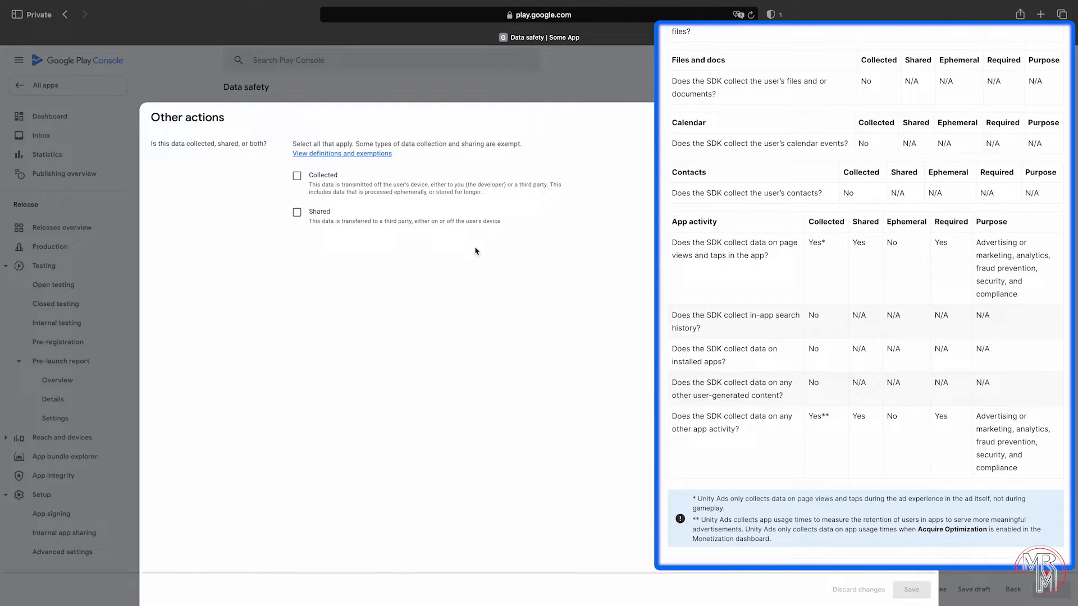
pyautogui.click(328, 175)
pyautogui.click(320, 213)
pyautogui.scroll(-3, 319, 216)
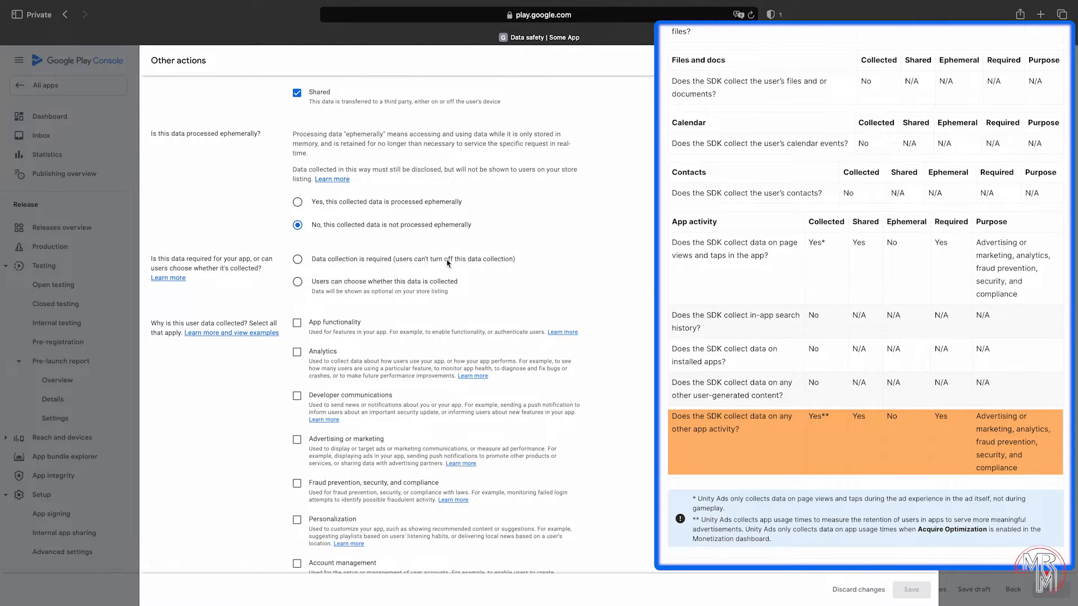
pyautogui.click(448, 259)
pyautogui.scroll(-2, 432, 272)
pyautogui.click(324, 287)
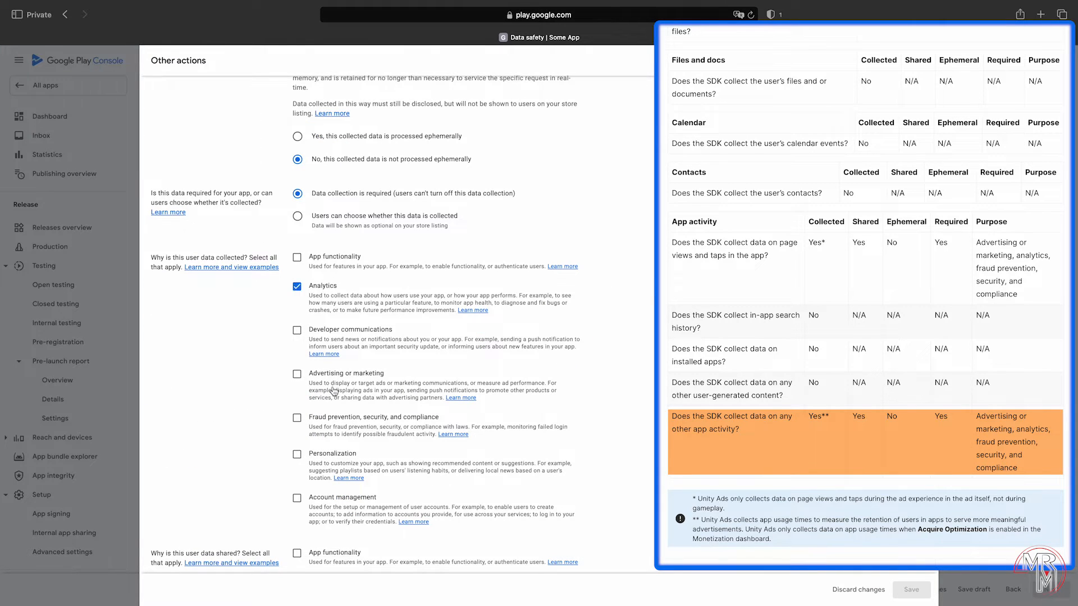
pyautogui.click(333, 374)
pyautogui.click(334, 417)
pyautogui.scroll(-5, 393, 320)
pyautogui.scroll(-1, 364, 321)
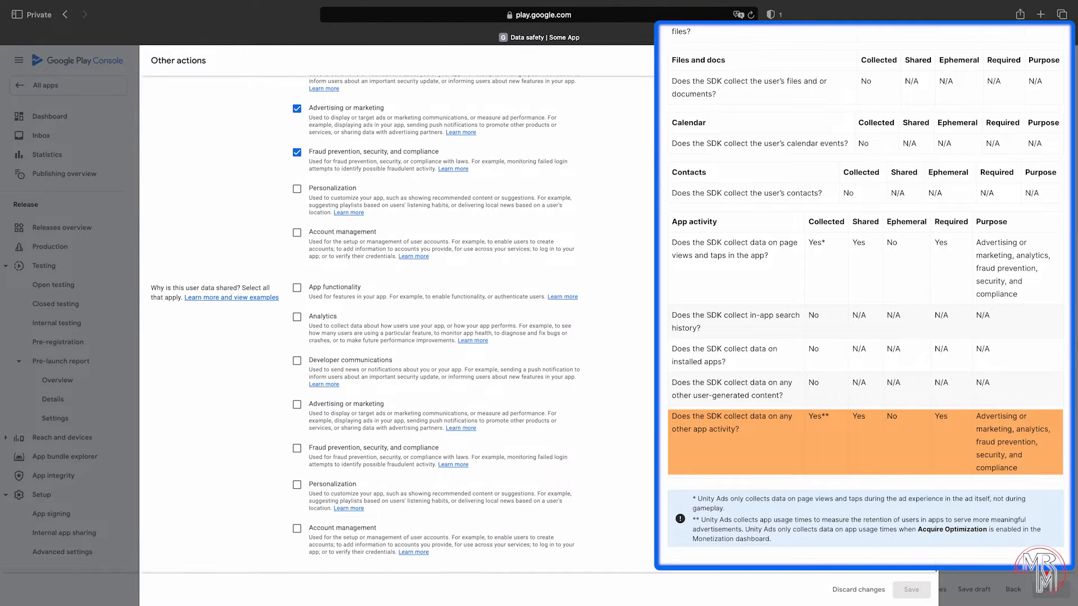
pyautogui.click(332, 324)
pyautogui.click(344, 404)
pyautogui.click(335, 449)
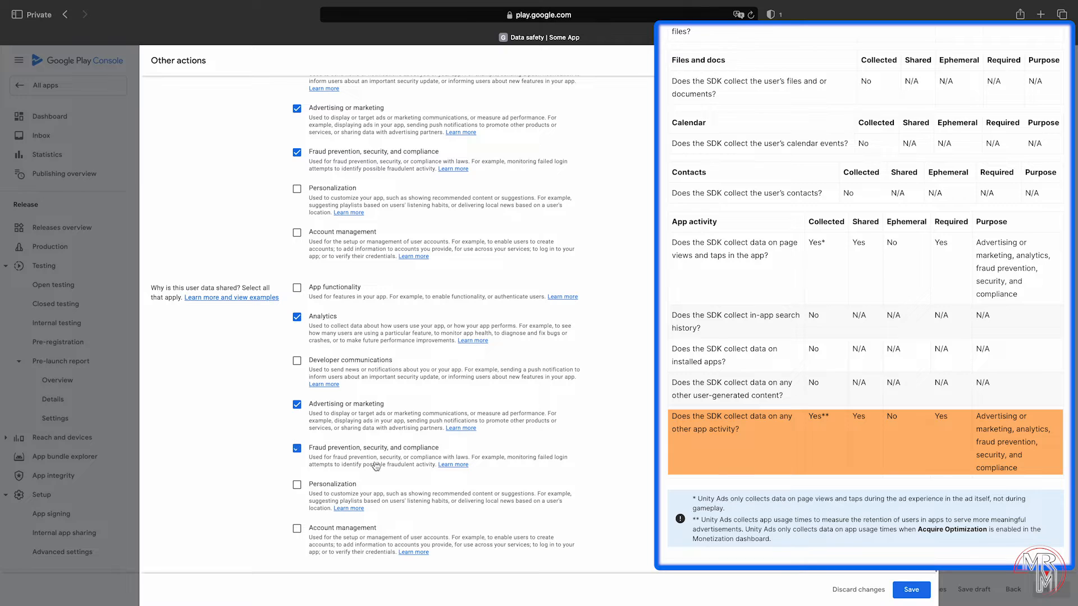
pyautogui.click(916, 594)
pyautogui.click(844, 537)
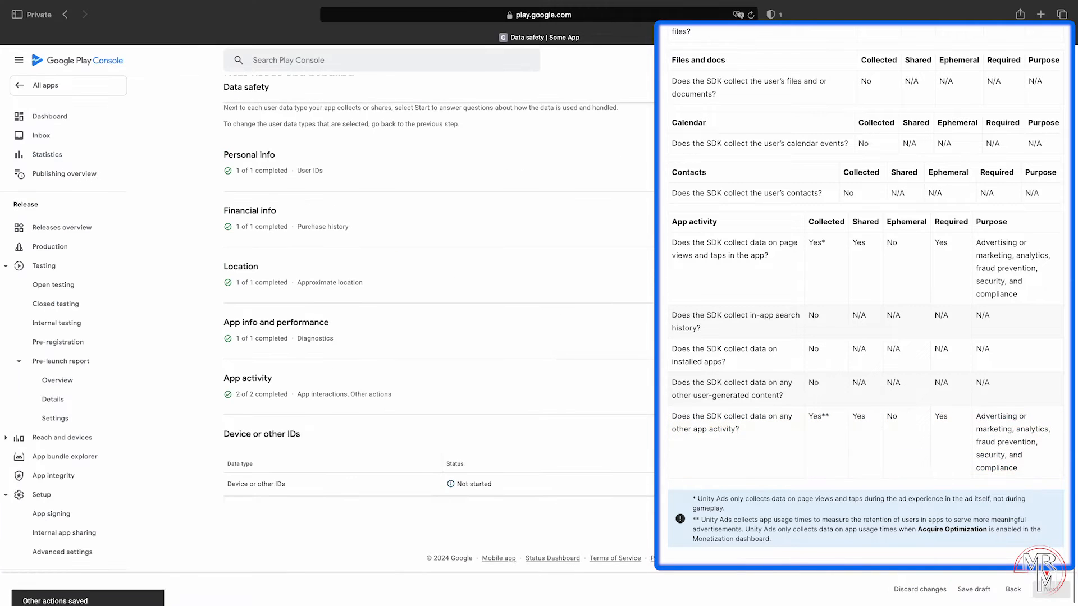
pyautogui.click(842, 483)
# Step: Save Device or other IDs as collected and shared, not ephemeral, required, with advertising and fraud-prevention purposes
pyautogui.click(297, 176)
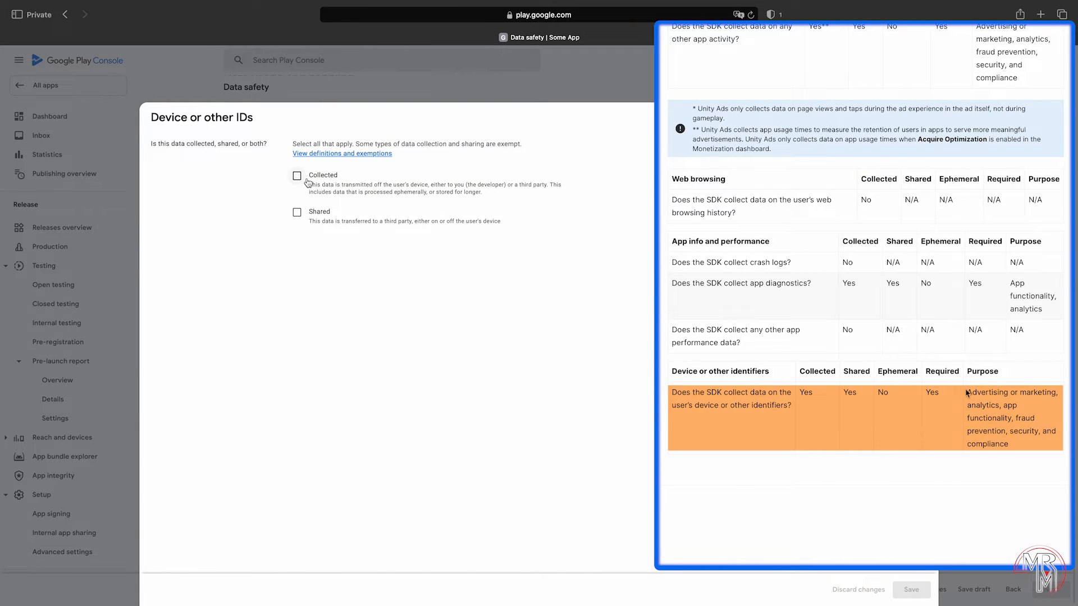
pyautogui.click(317, 214)
pyautogui.click(348, 346)
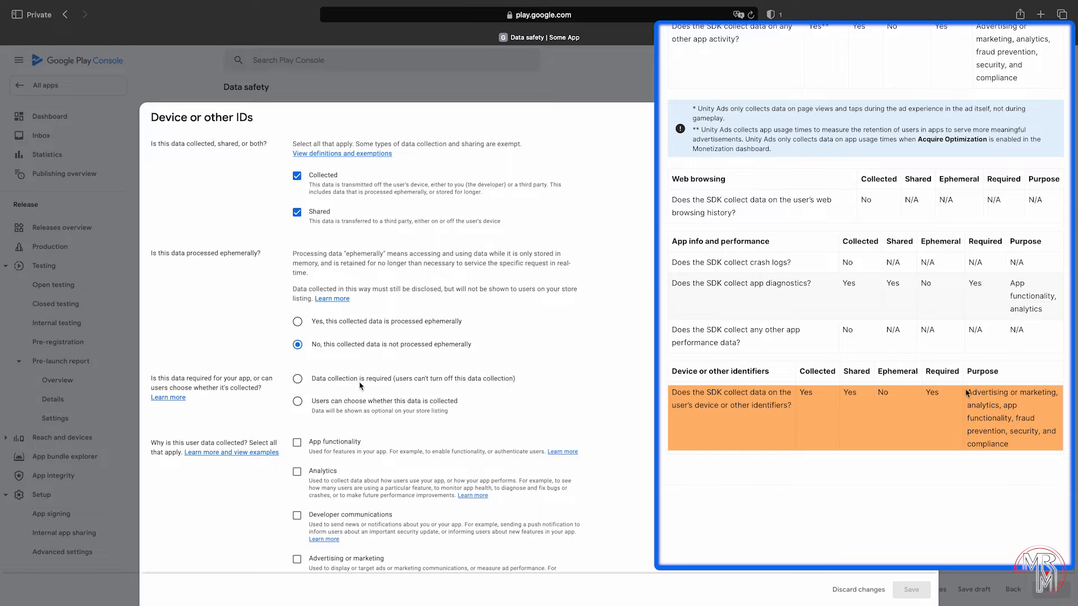
pyautogui.click(425, 382)
pyautogui.scroll(-5, 425, 382)
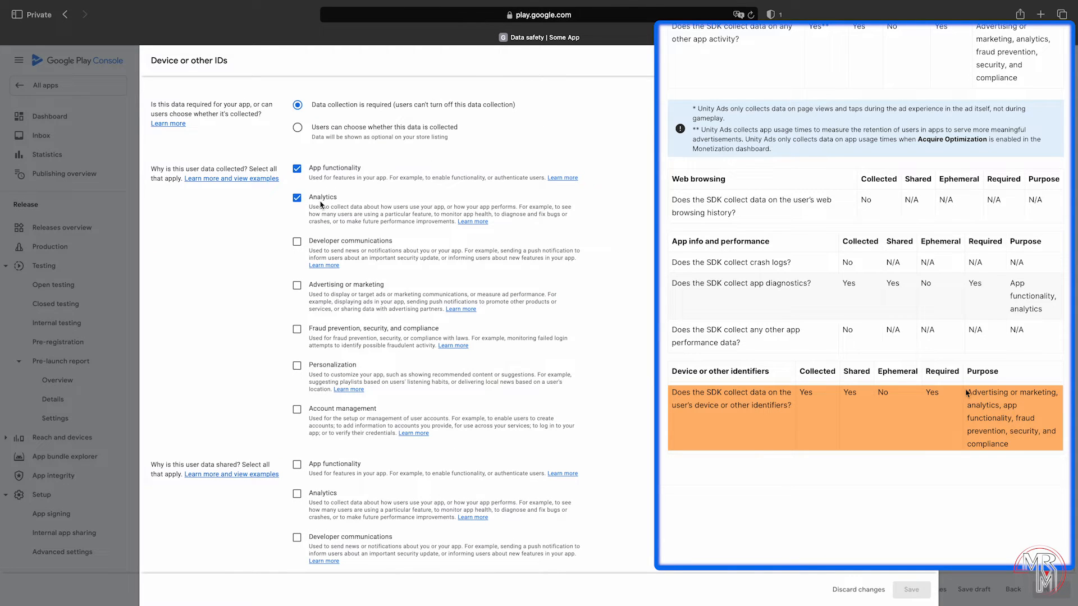
pyautogui.click(328, 286)
pyautogui.click(329, 331)
pyautogui.scroll(-3, 329, 331)
pyautogui.click(345, 289)
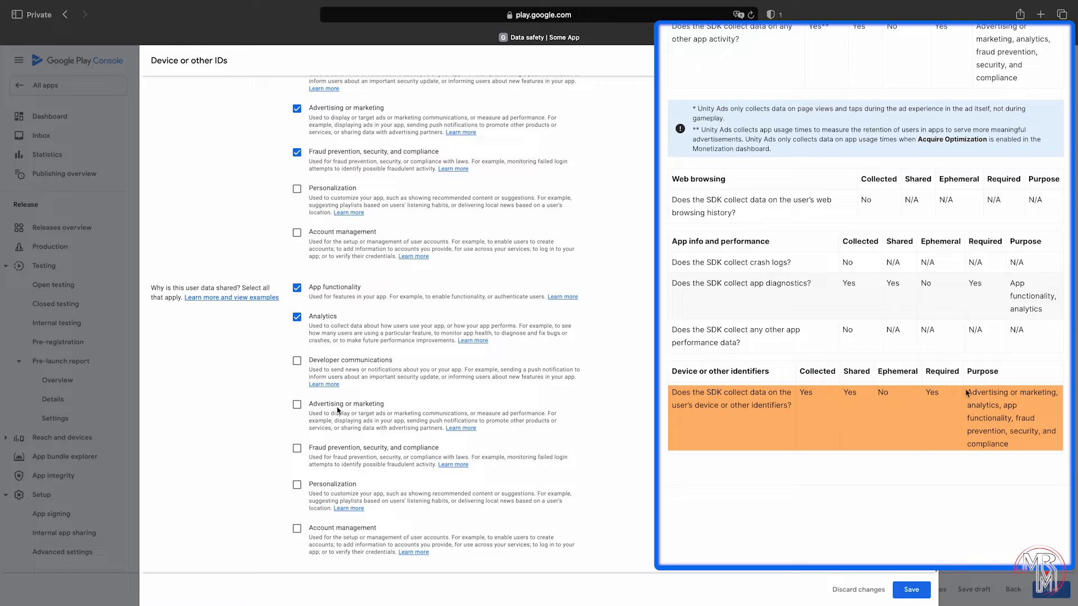
pyautogui.click(340, 413)
pyautogui.click(352, 449)
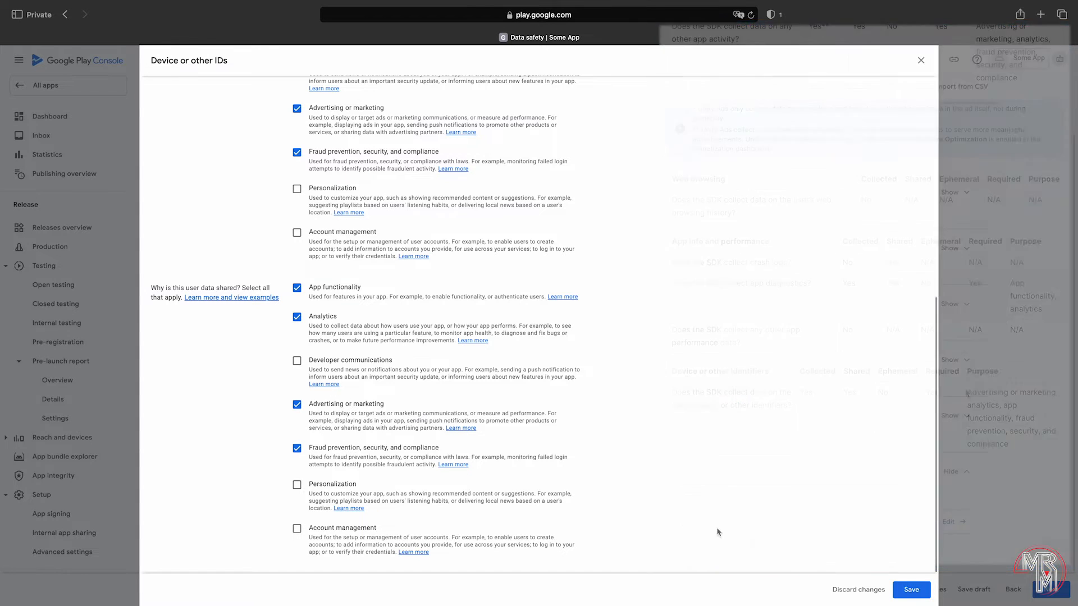
pyautogui.click(910, 590)
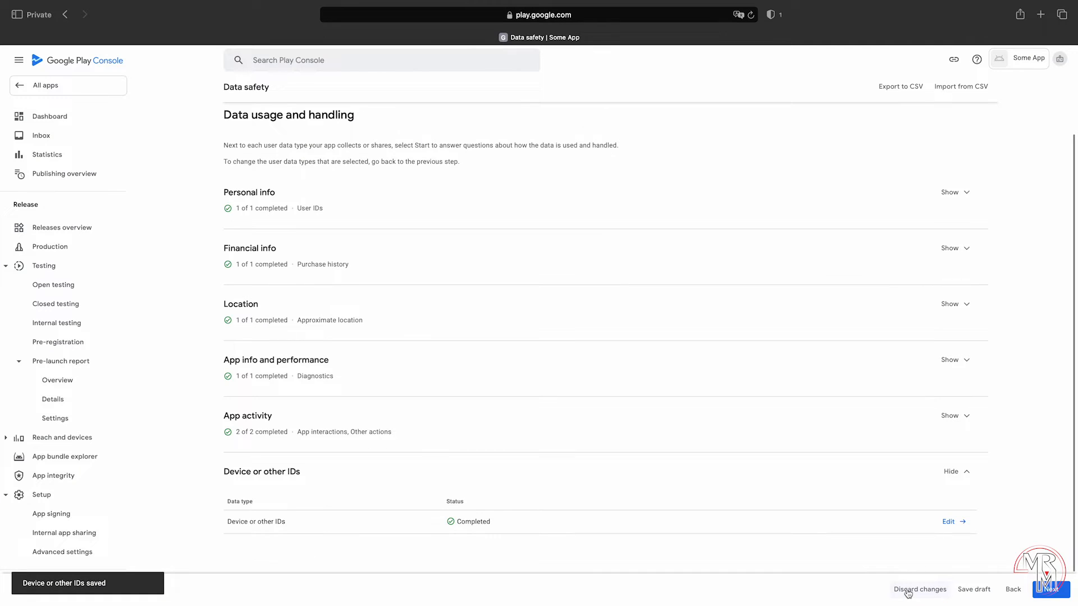
# Step: Save the completed Data safety form and go back to the Dashboard
pyautogui.click(1051, 590)
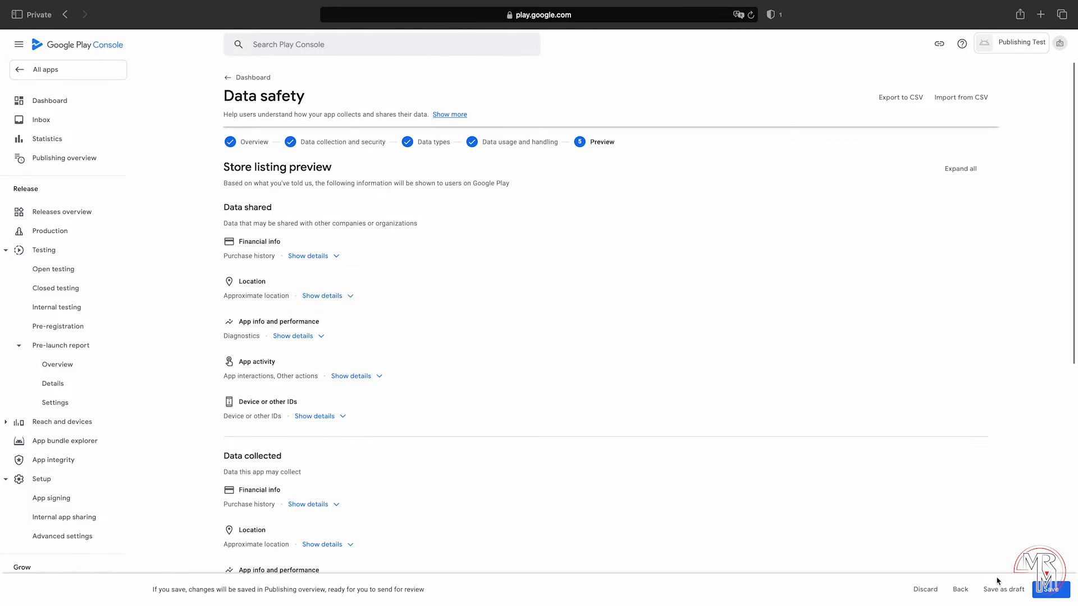
pyautogui.click(1051, 590)
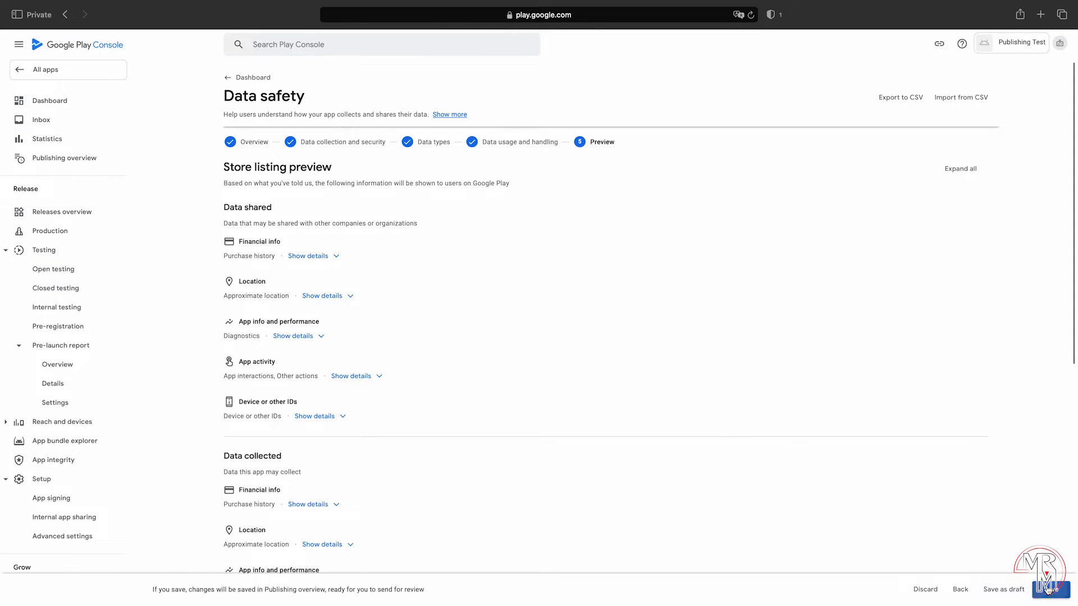
pyautogui.click(227, 79)
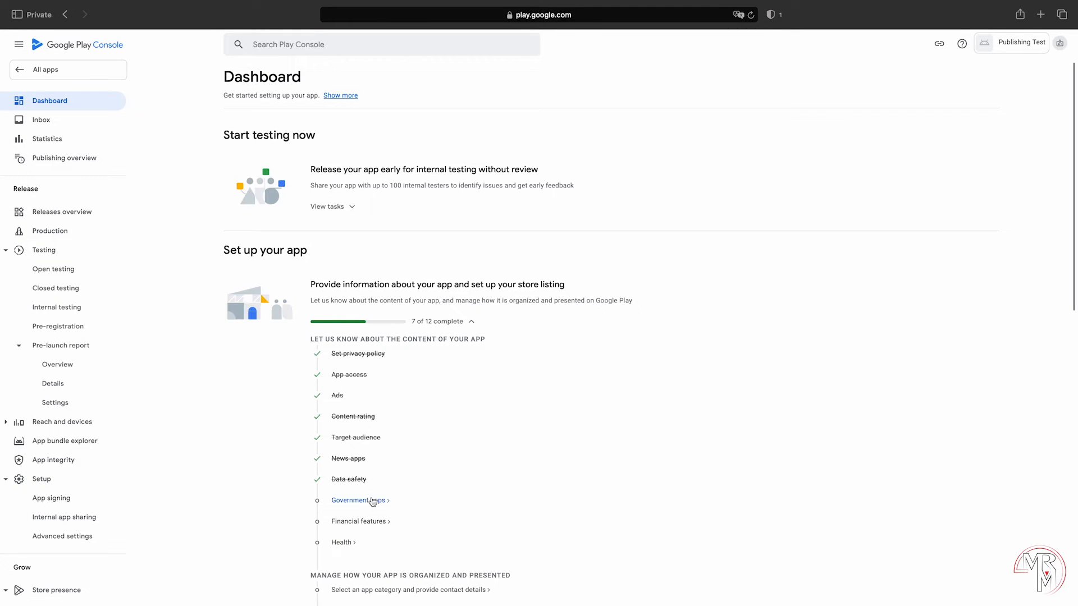
# Step: Declare the app is not a government app
pyautogui.click(373, 500)
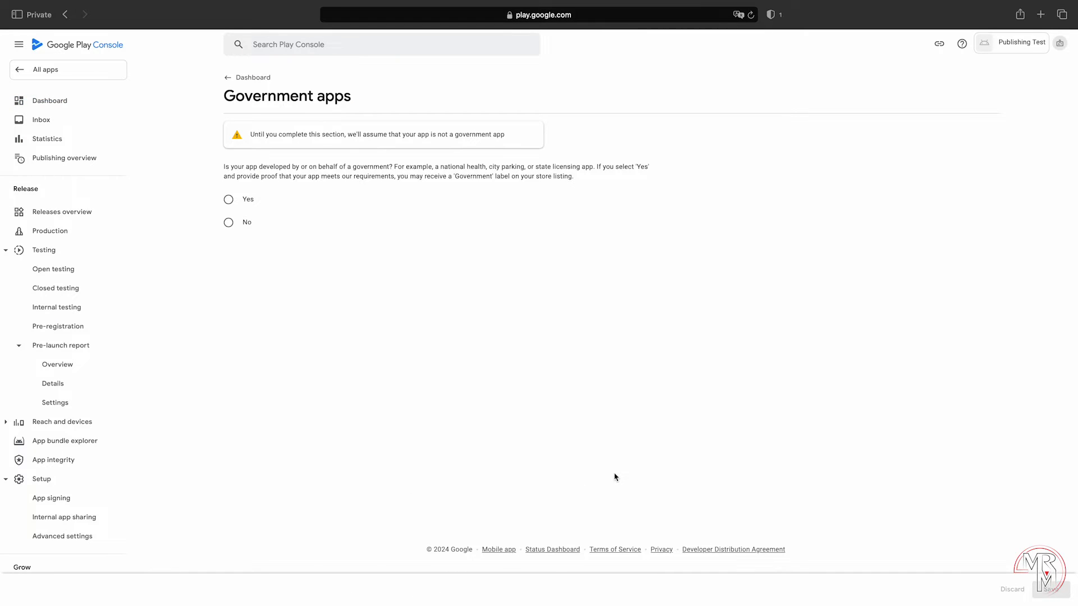
pyautogui.click(228, 222)
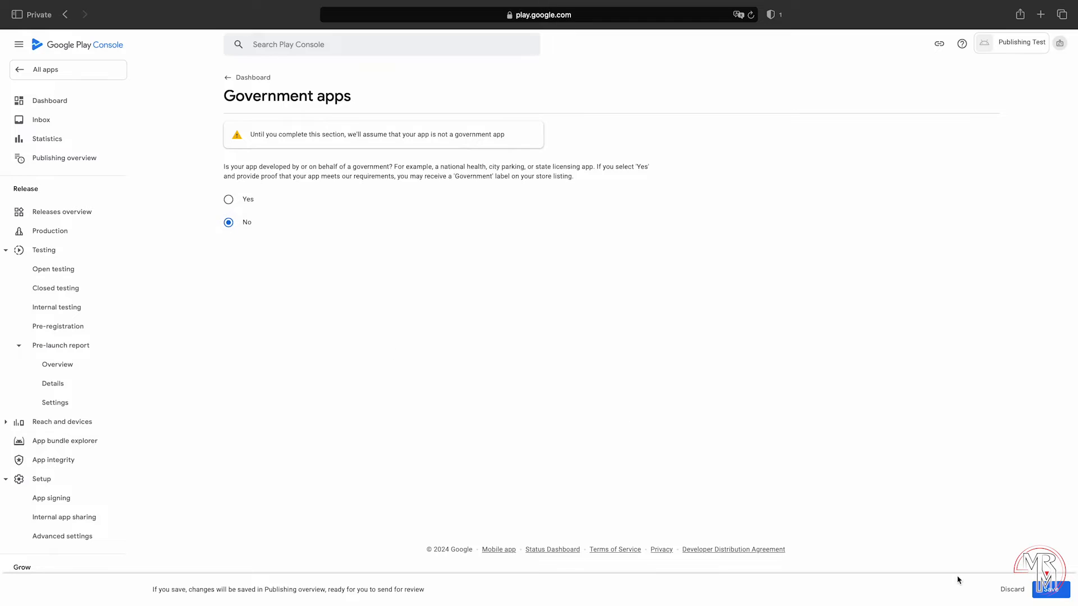
pyautogui.click(1051, 590)
pyautogui.click(232, 82)
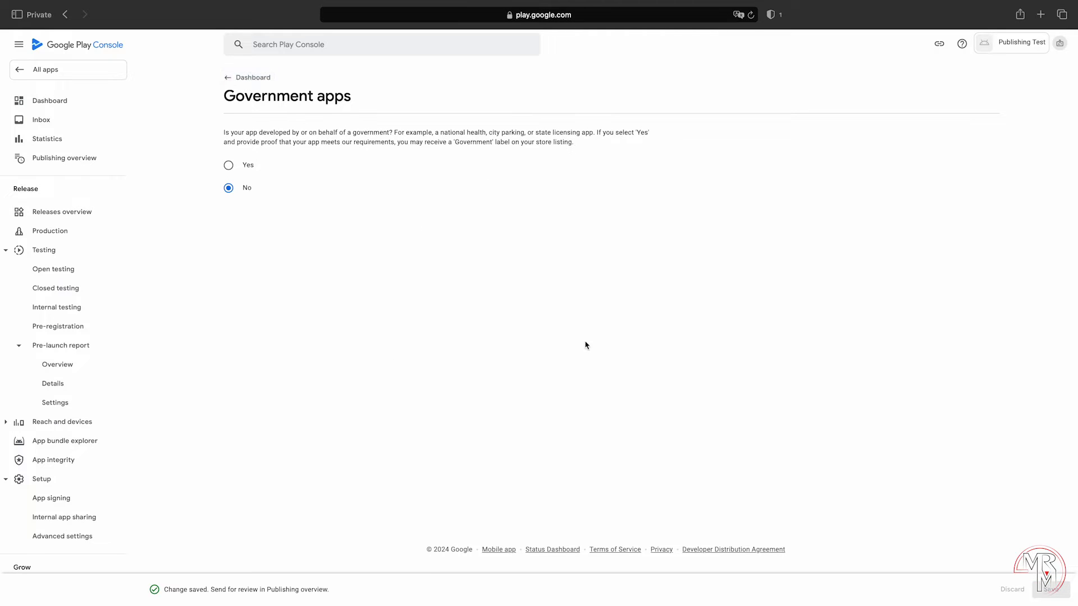
# Step: Declare the app has no financial features and save the declaration
pyautogui.click(371, 521)
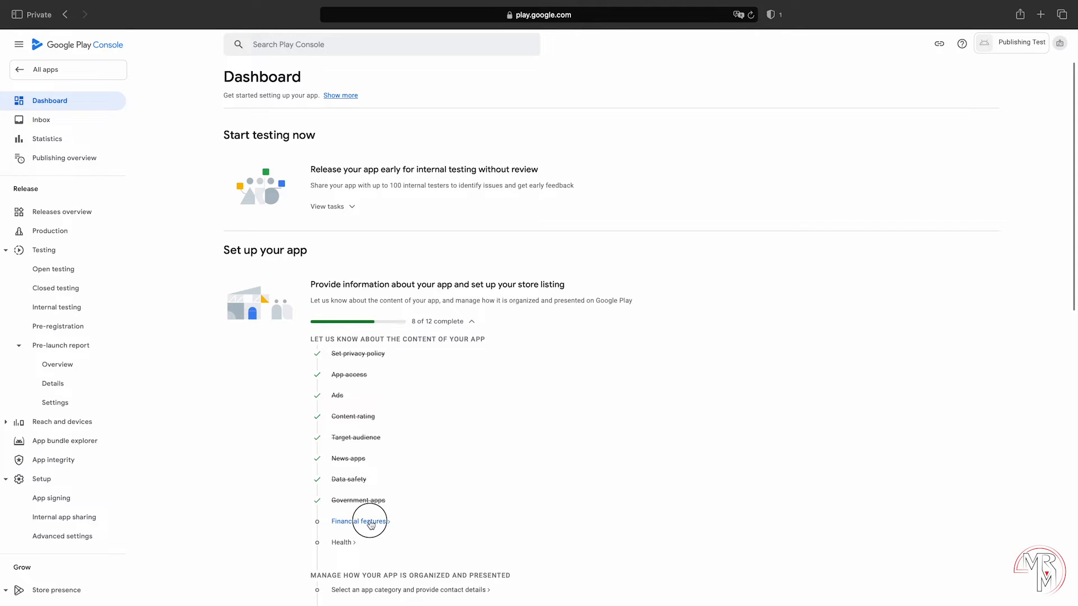
pyautogui.scroll(-5, 768, 515)
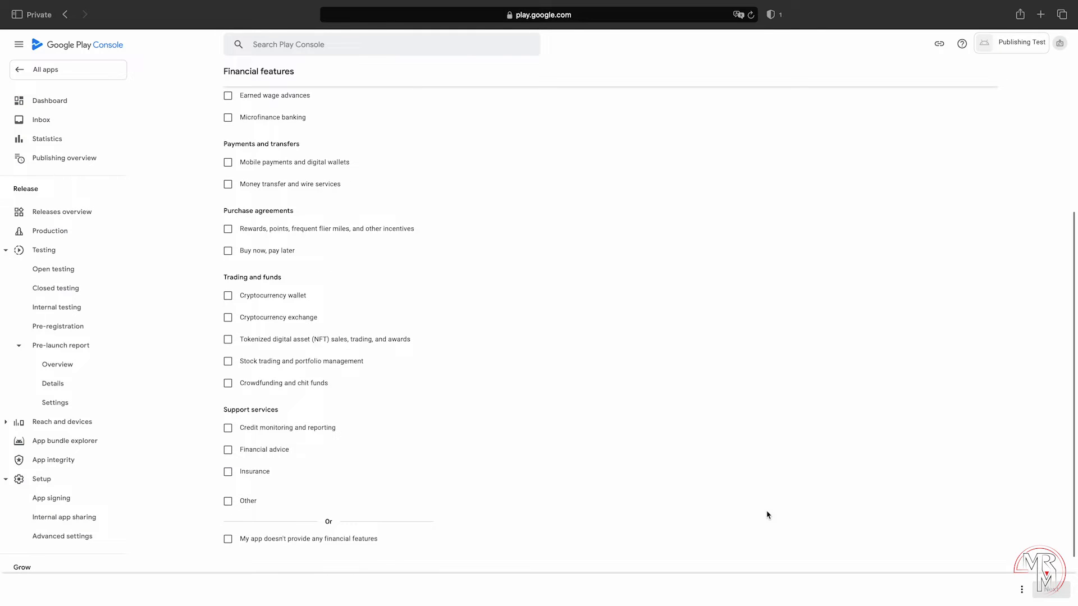
pyautogui.scroll(-1, 768, 515)
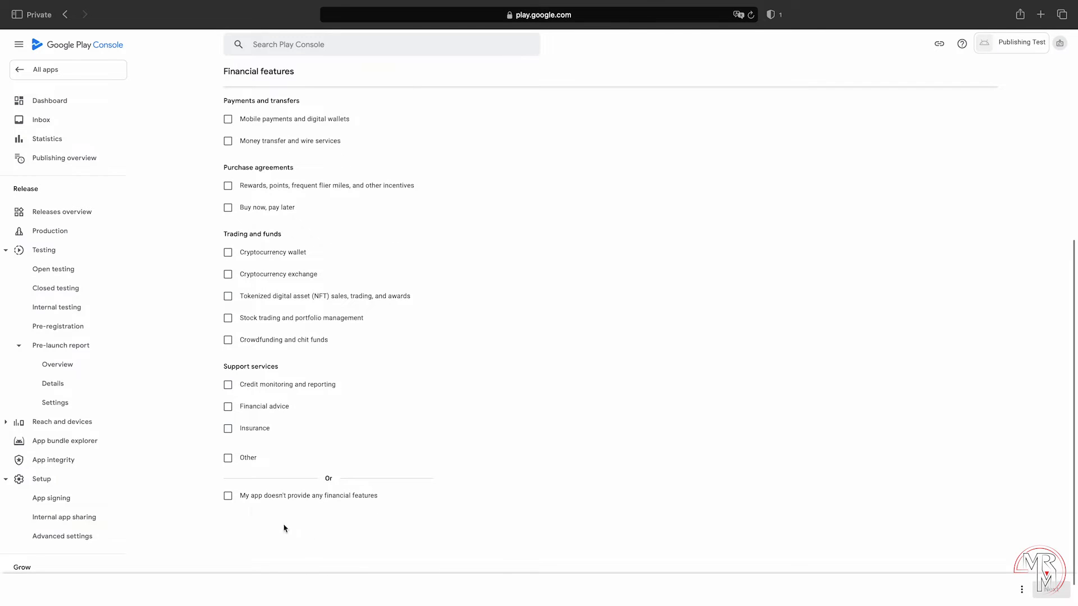
pyautogui.click(227, 496)
pyautogui.click(1047, 590)
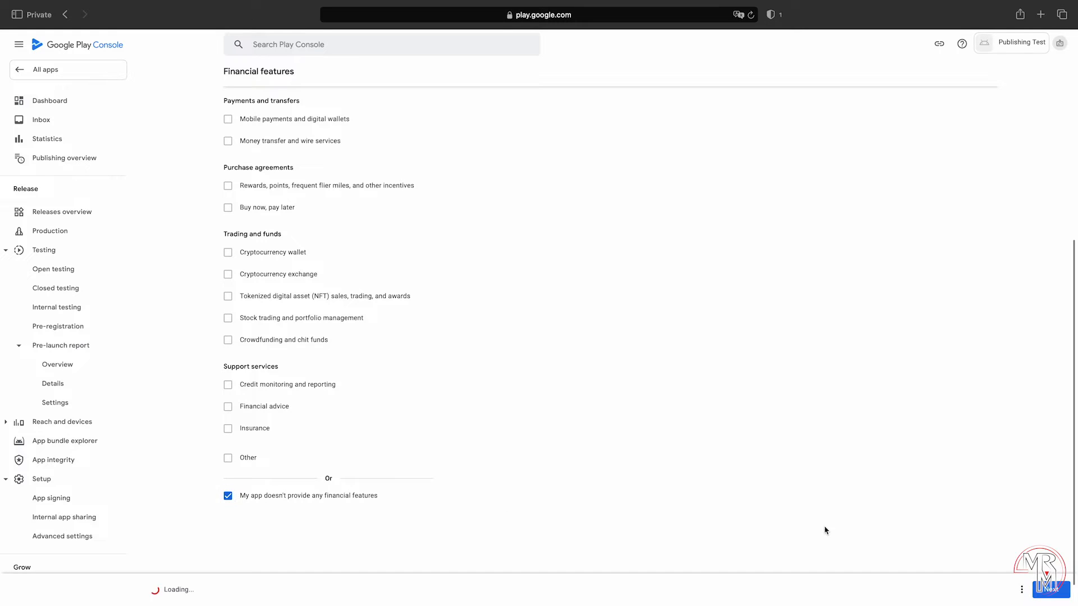
pyautogui.click(1051, 589)
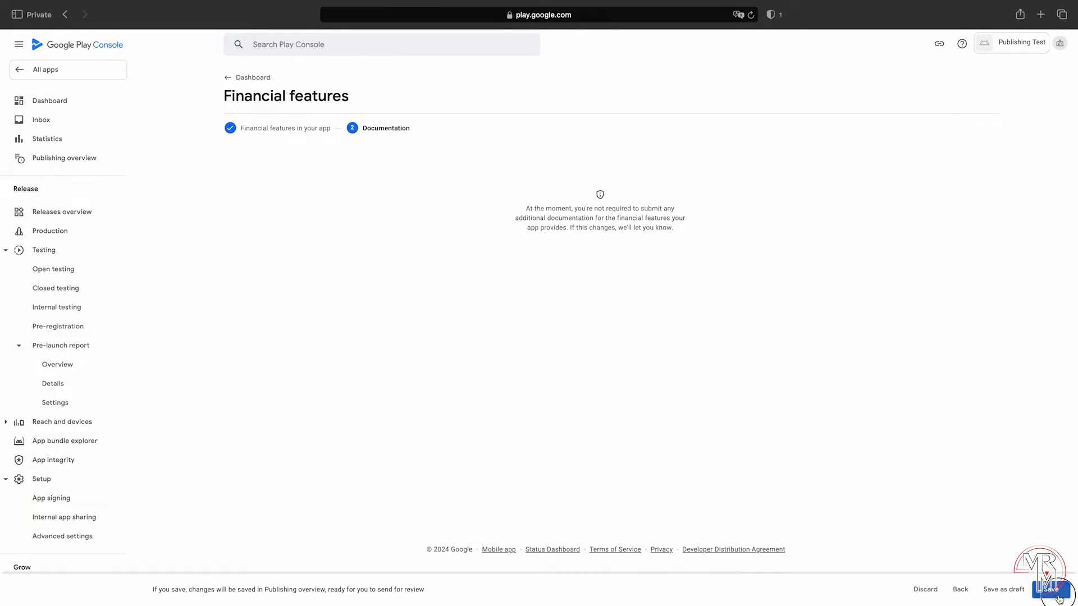
pyautogui.click(246, 78)
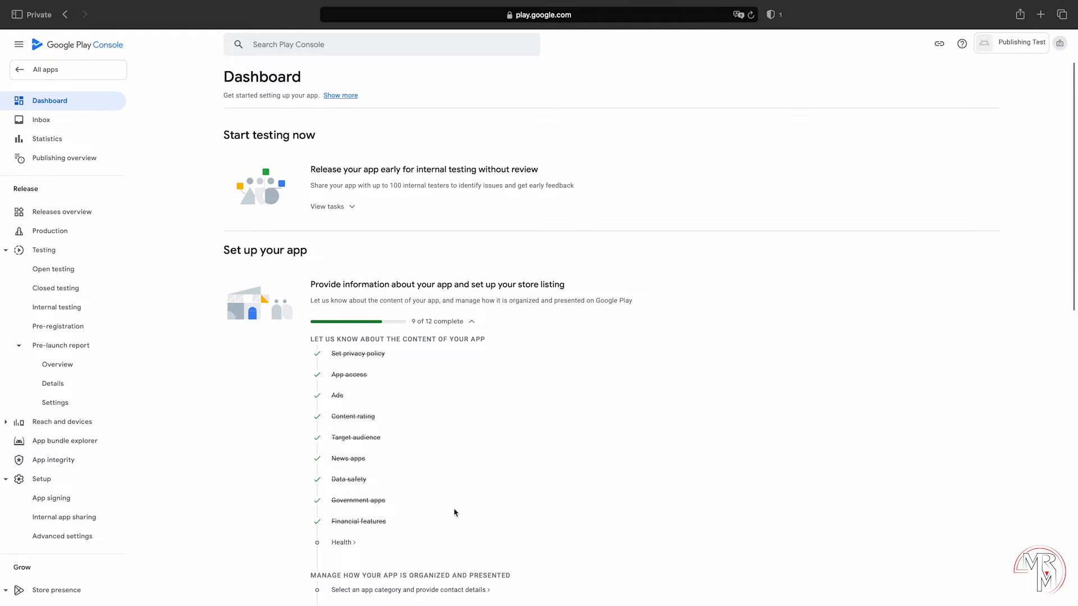
# Step: Declare the app has no health features and save it
pyautogui.click(343, 544)
pyautogui.scroll(-5, 662, 484)
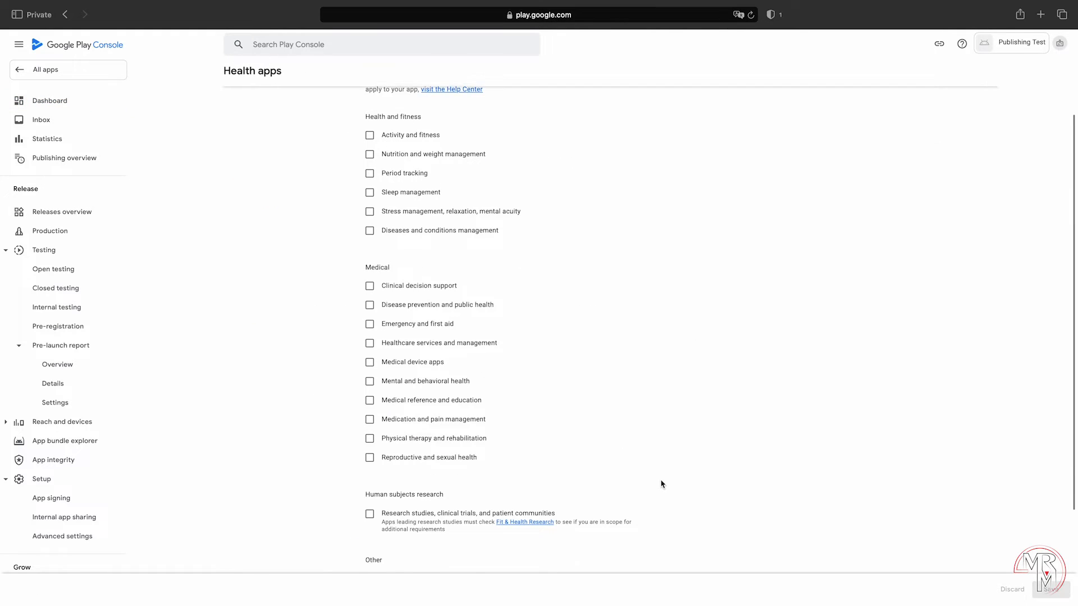
pyautogui.scroll(-1, 661, 484)
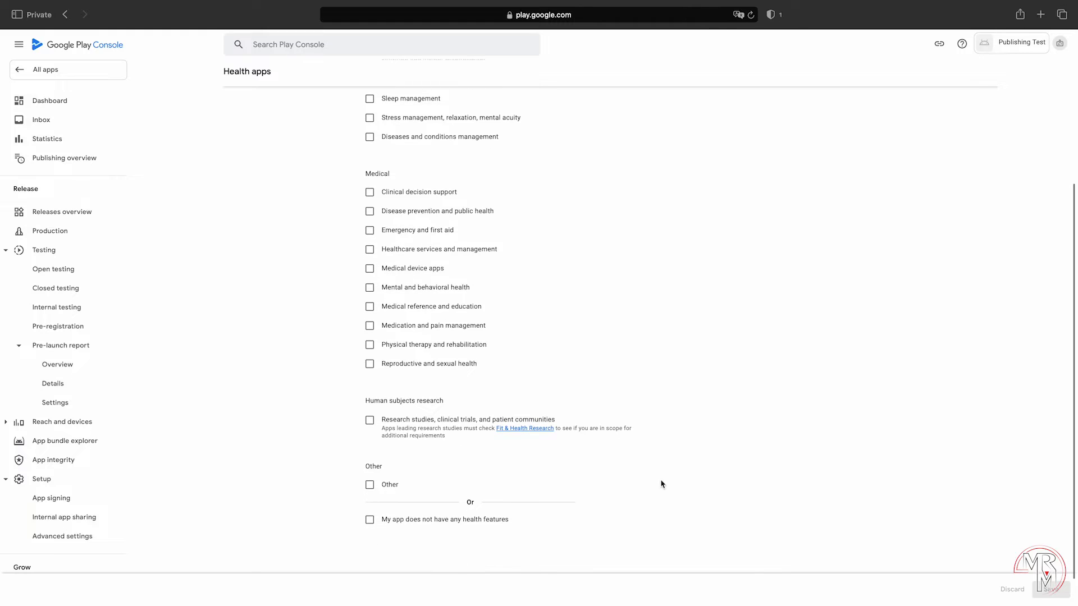
pyautogui.scroll(-1, 661, 484)
pyautogui.click(369, 486)
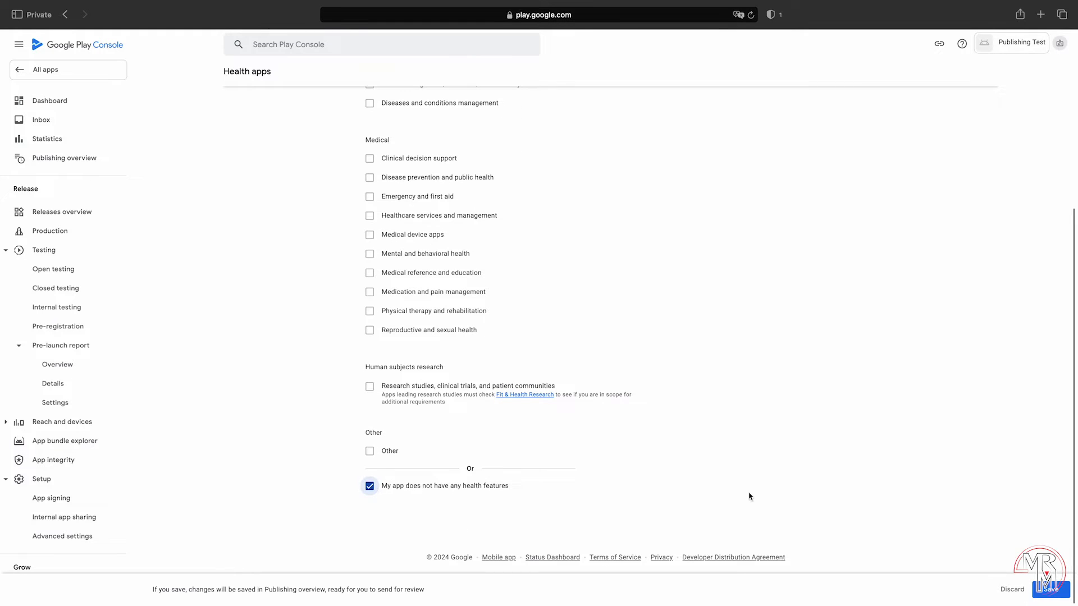
pyautogui.click(1035, 584)
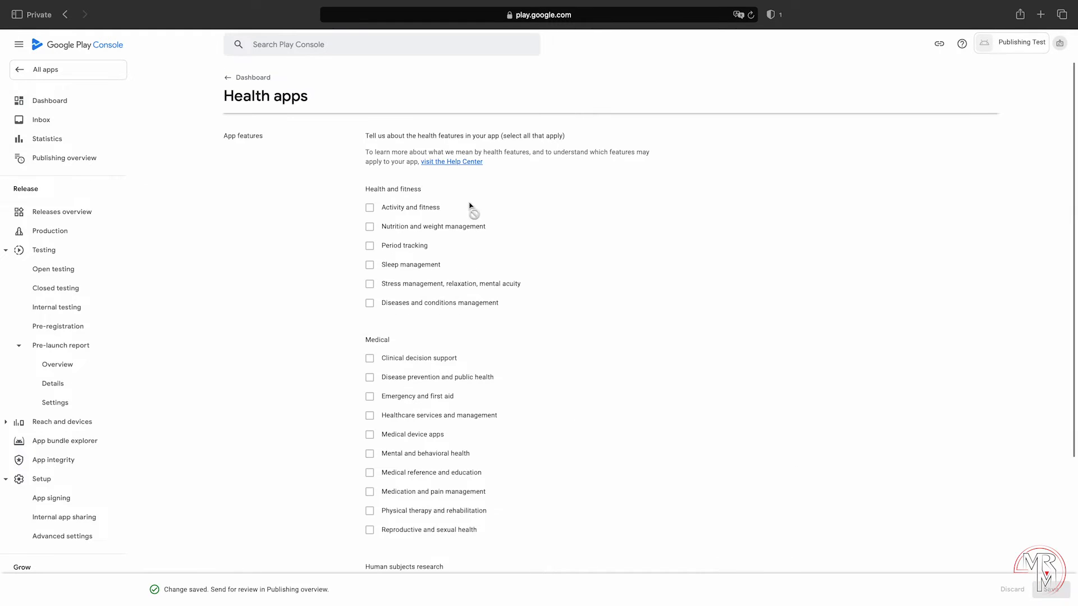
pyautogui.click(231, 79)
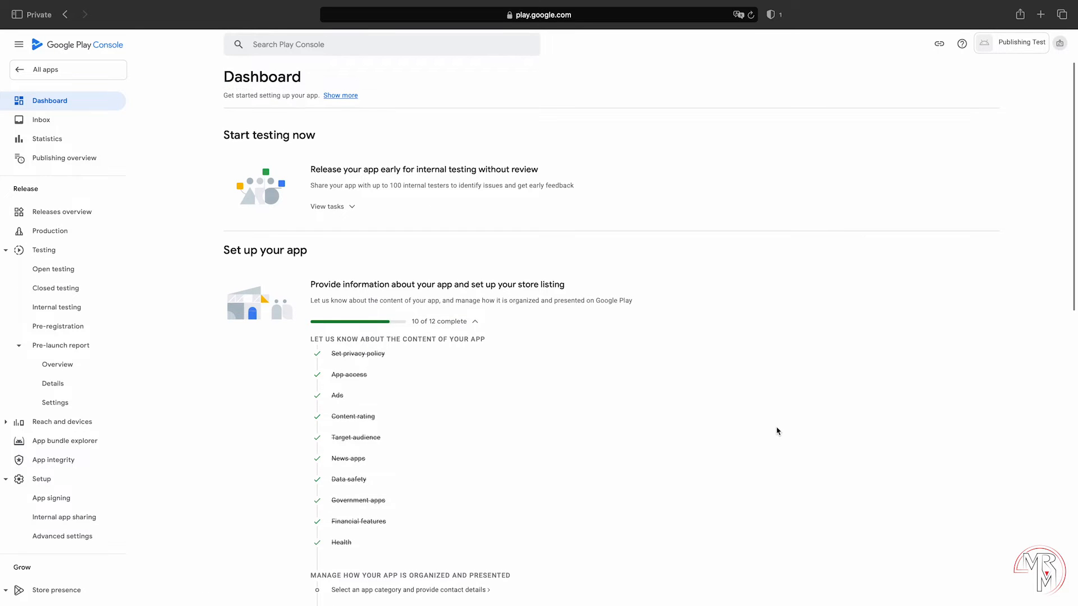
pyautogui.scroll(-3, 778, 431)
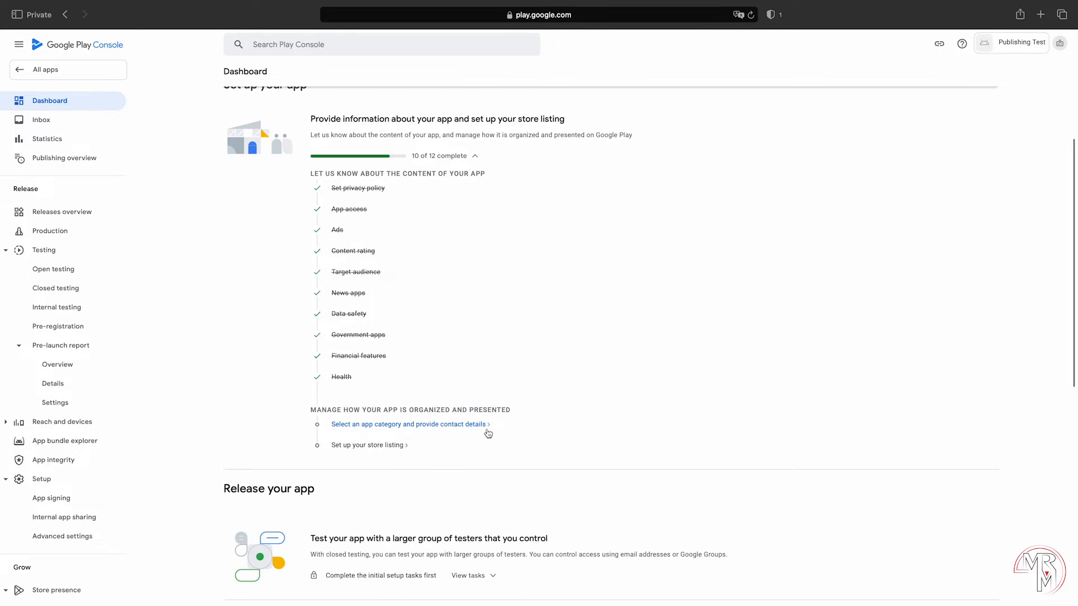
# Step: Set the app category to Game with the Sports category and save it
pyautogui.click(488, 424)
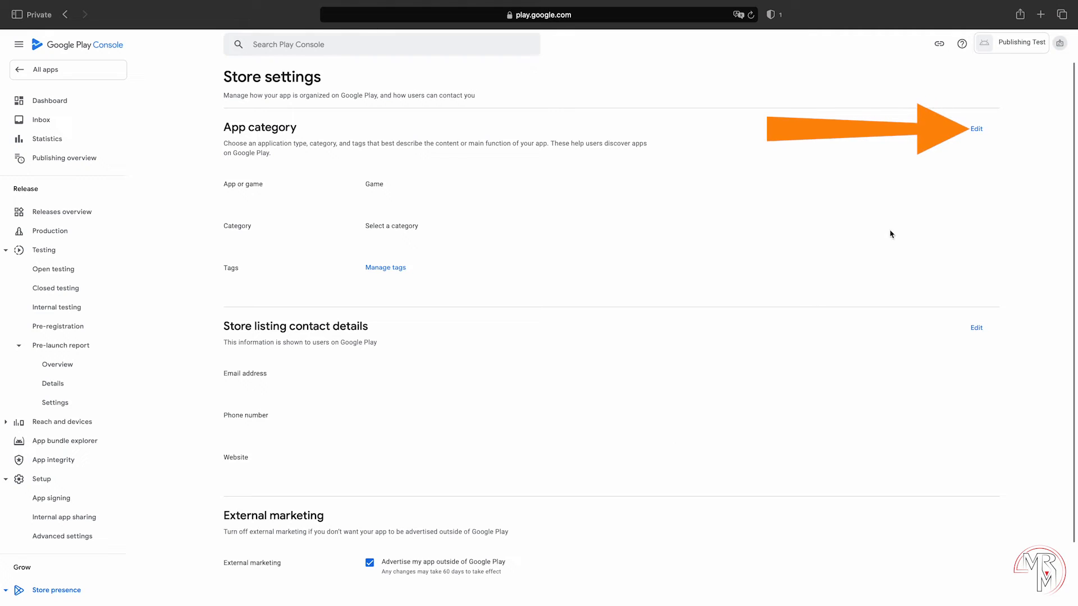
pyautogui.click(976, 129)
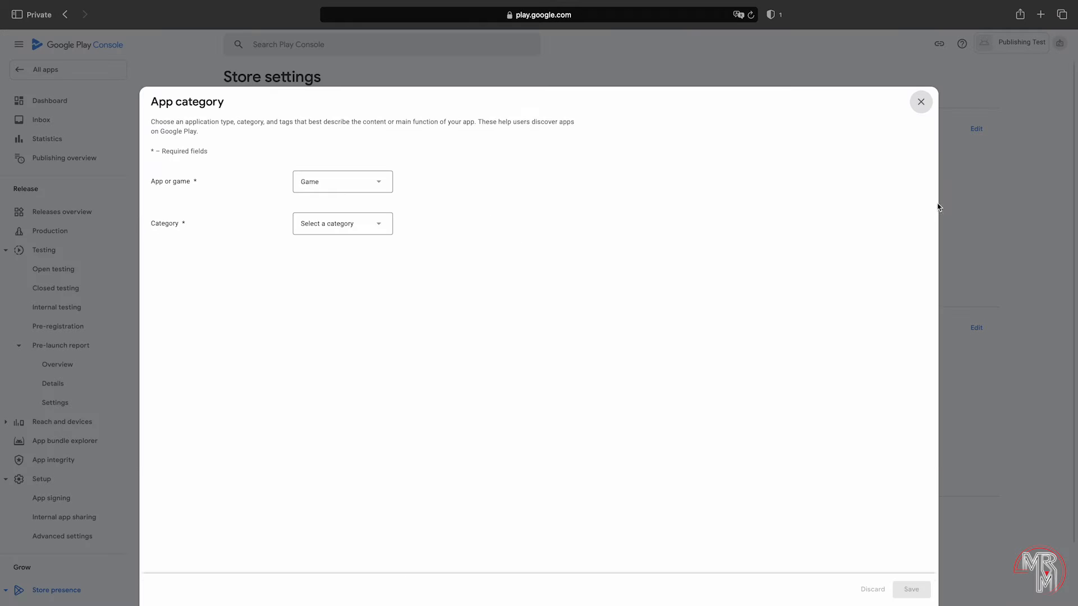
pyautogui.click(389, 233)
pyautogui.scroll(-1, 377, 279)
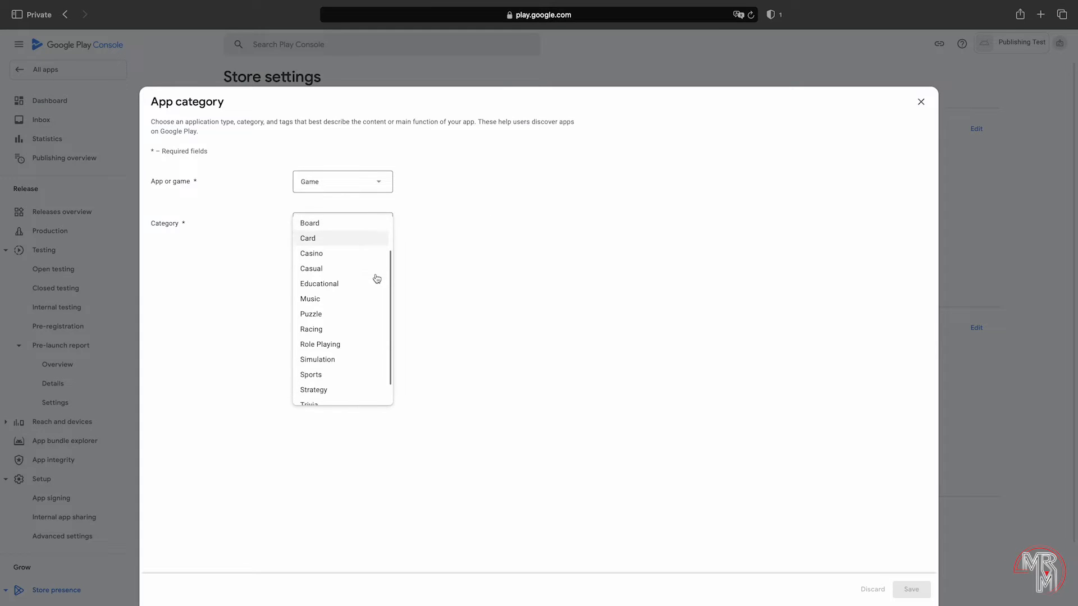
pyautogui.scroll(-1, 377, 279)
pyautogui.click(352, 348)
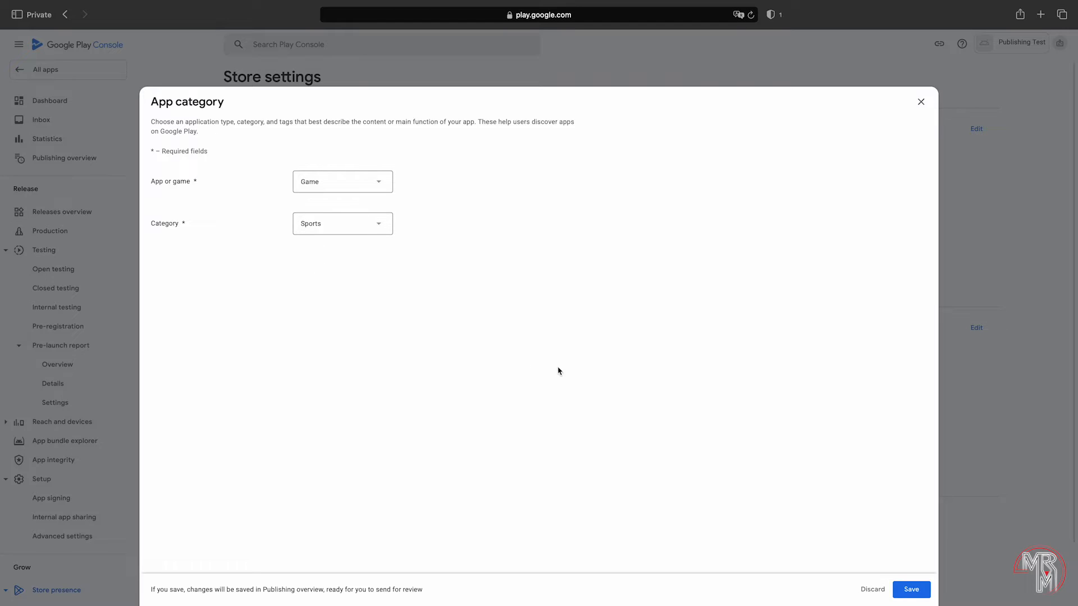
pyautogui.click(905, 586)
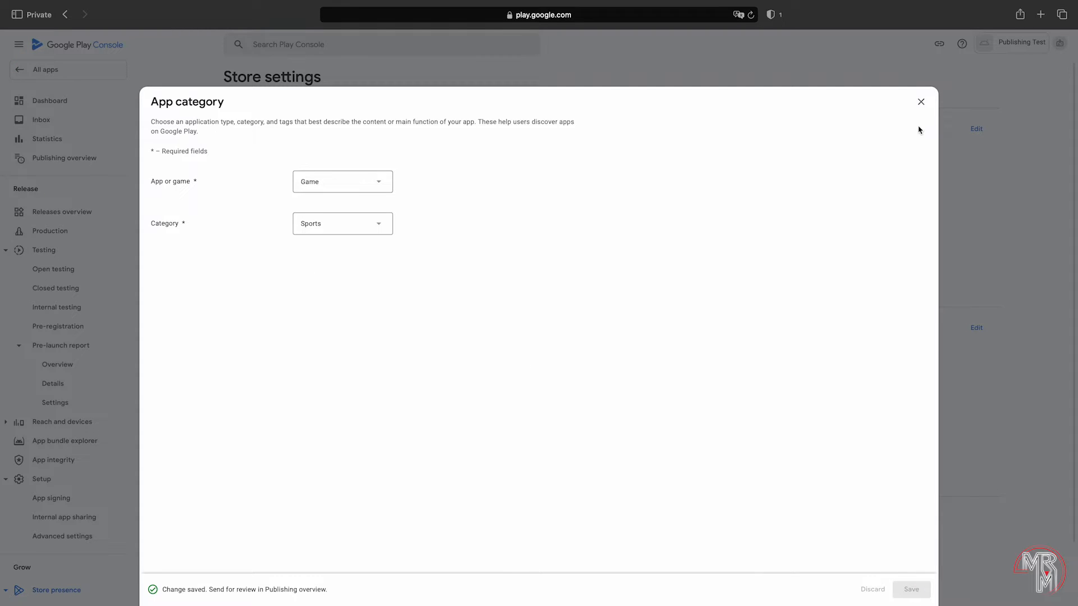
pyautogui.click(921, 102)
# Step: Paste in and save the store listing contact e-mail address
pyautogui.scroll(-1, 835, 348)
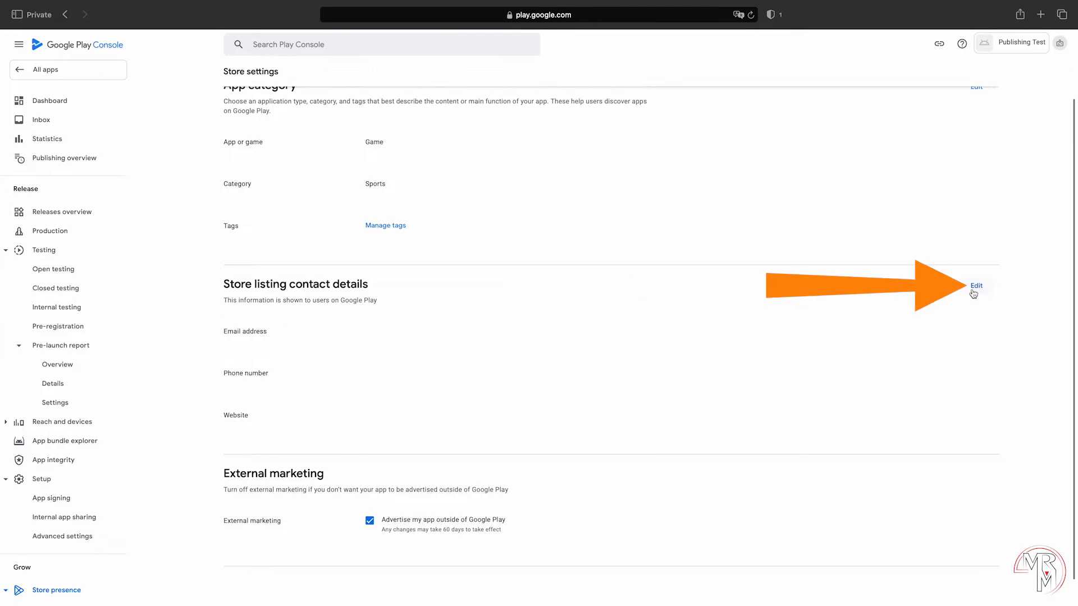
pyautogui.click(973, 293)
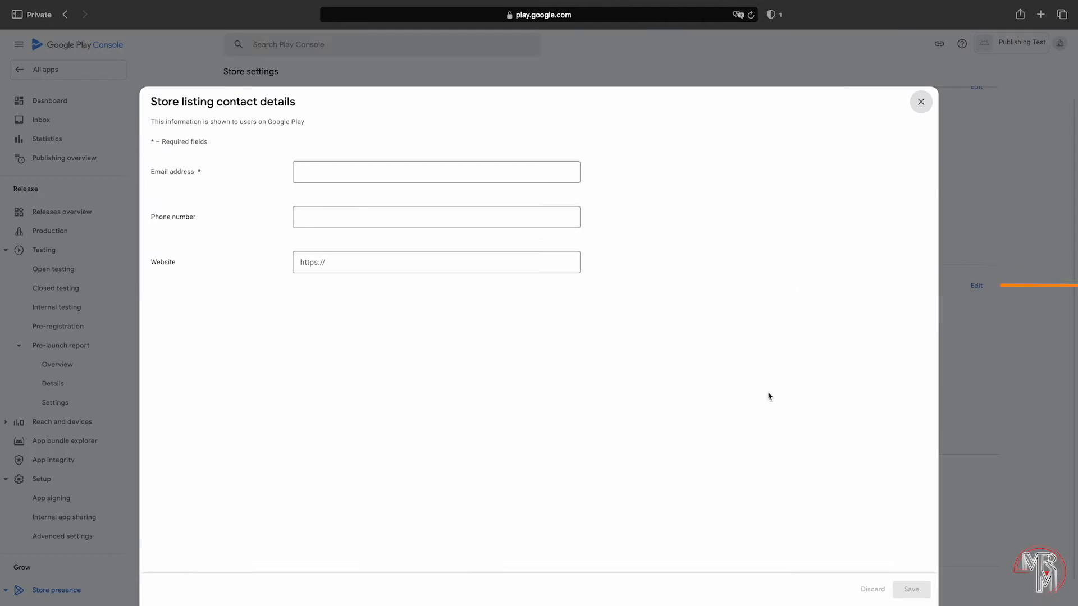
pyautogui.click(402, 164)
pyautogui.press('super+v')
pyautogui.click(926, 588)
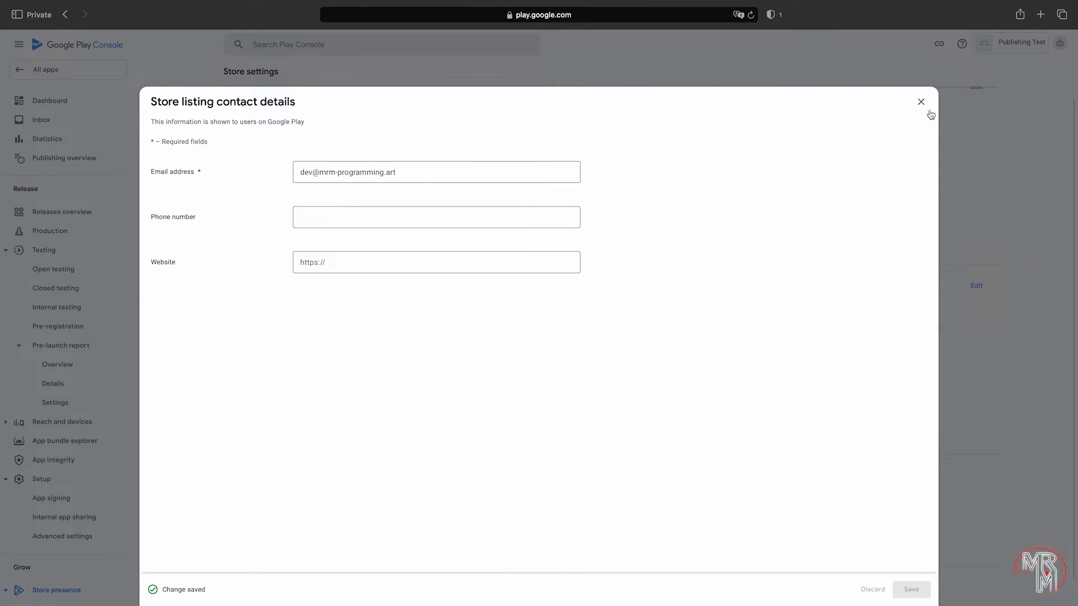
pyautogui.click(921, 101)
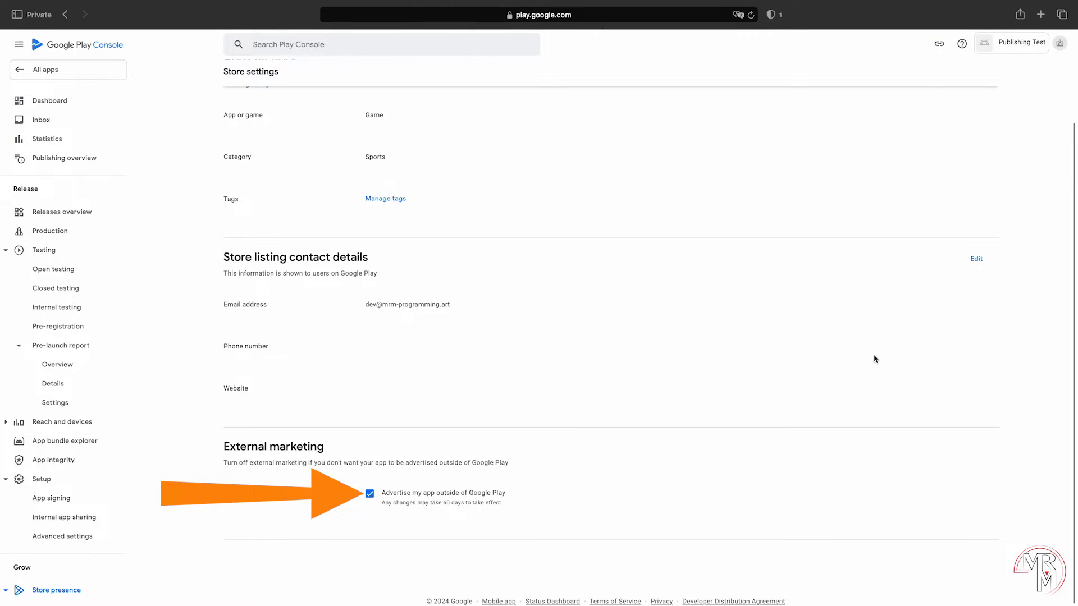
pyautogui.scroll(2, 874, 359)
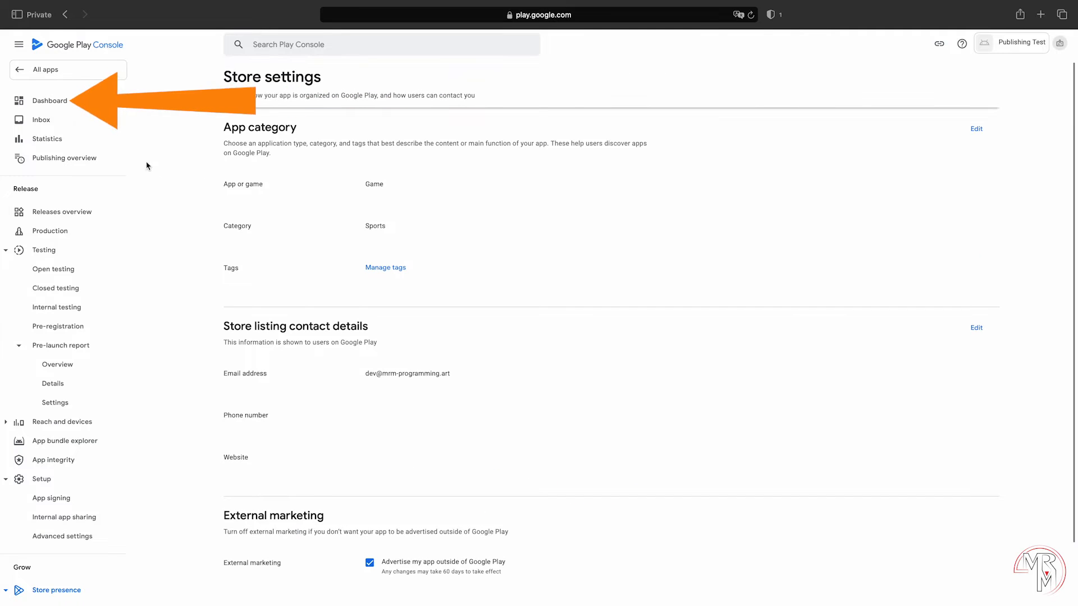
pyautogui.click(58, 104)
# Step: Enter 'Short description' and 'Long description' as the main store listing's short and full descriptions
pyautogui.scroll(-2, 855, 434)
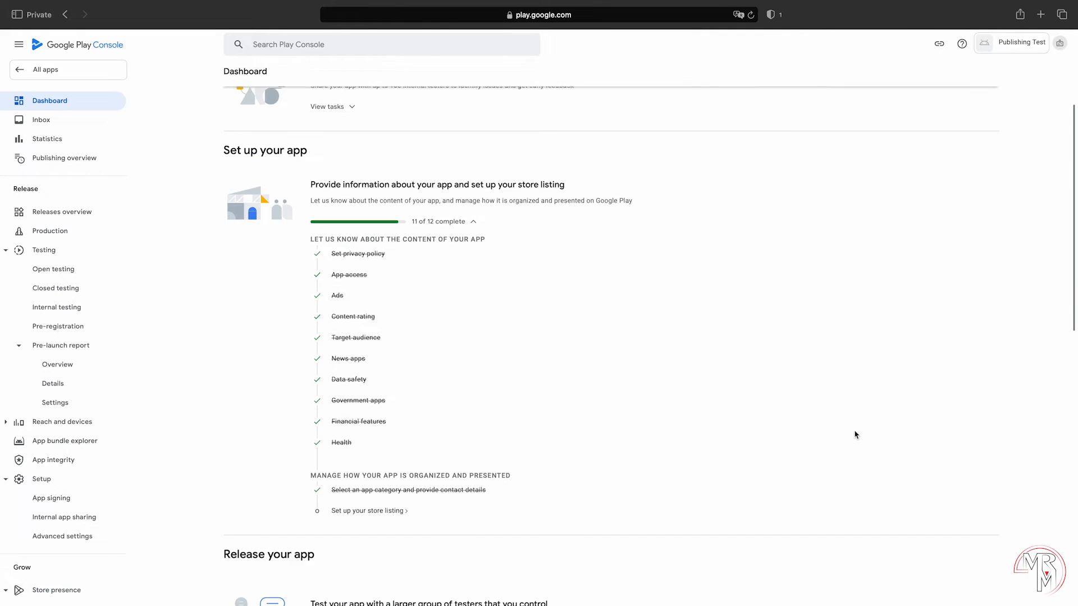
pyautogui.scroll(-1, 855, 434)
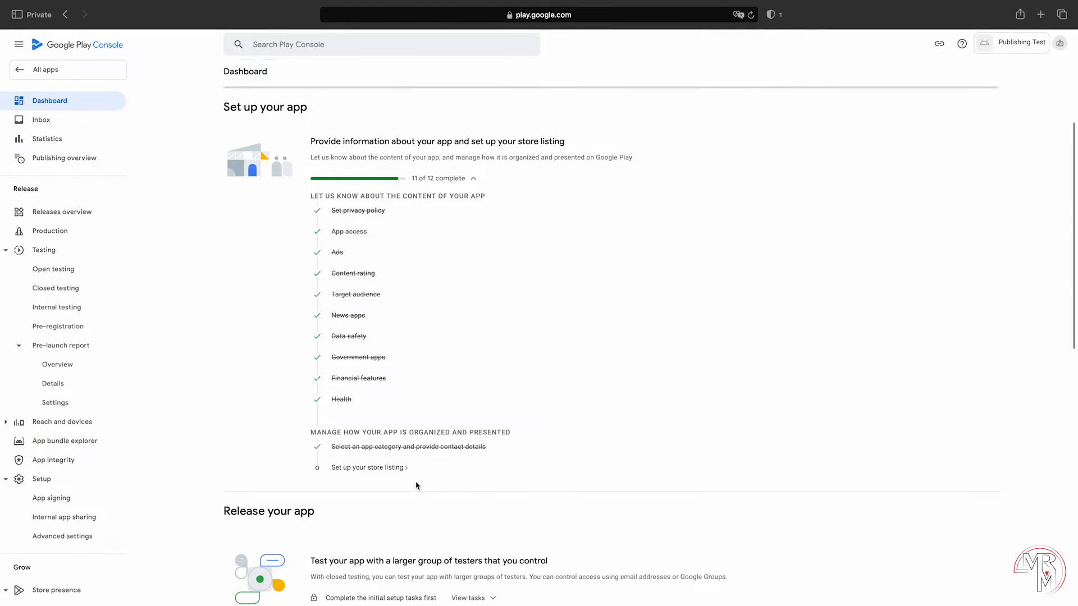
pyautogui.click(398, 469)
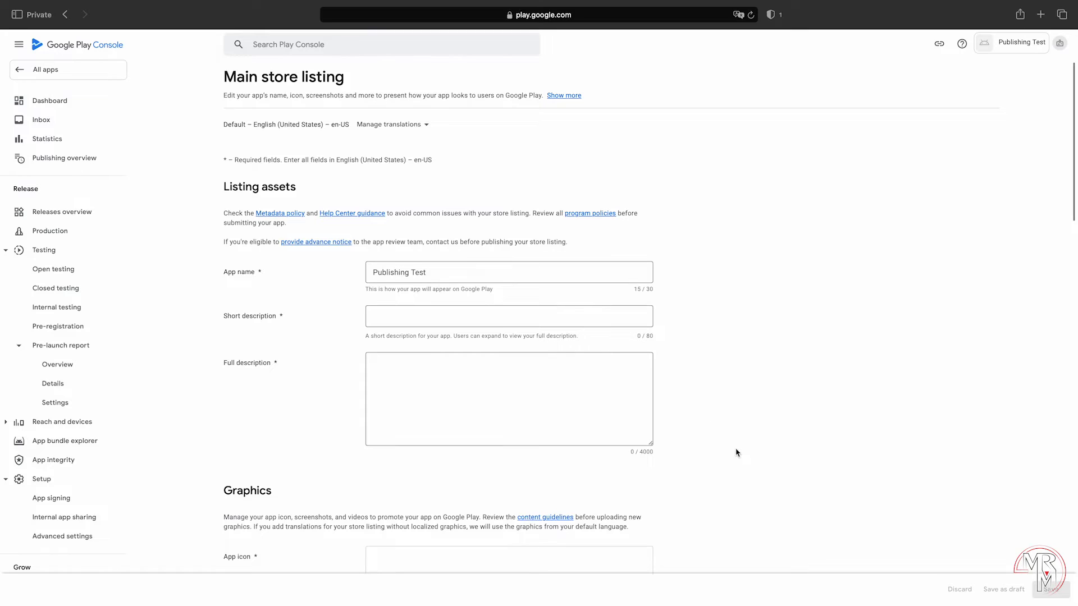
pyautogui.click(578, 320)
pyautogui.write('Short des')
pyautogui.write('cription')
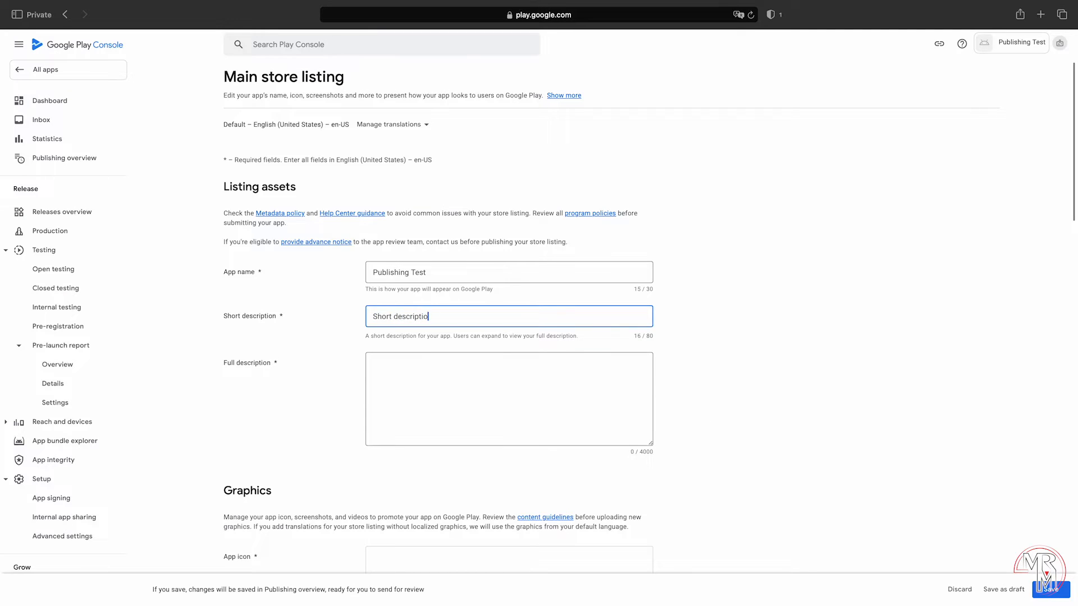
pyautogui.press('Tab')
pyautogui.write('Long description')
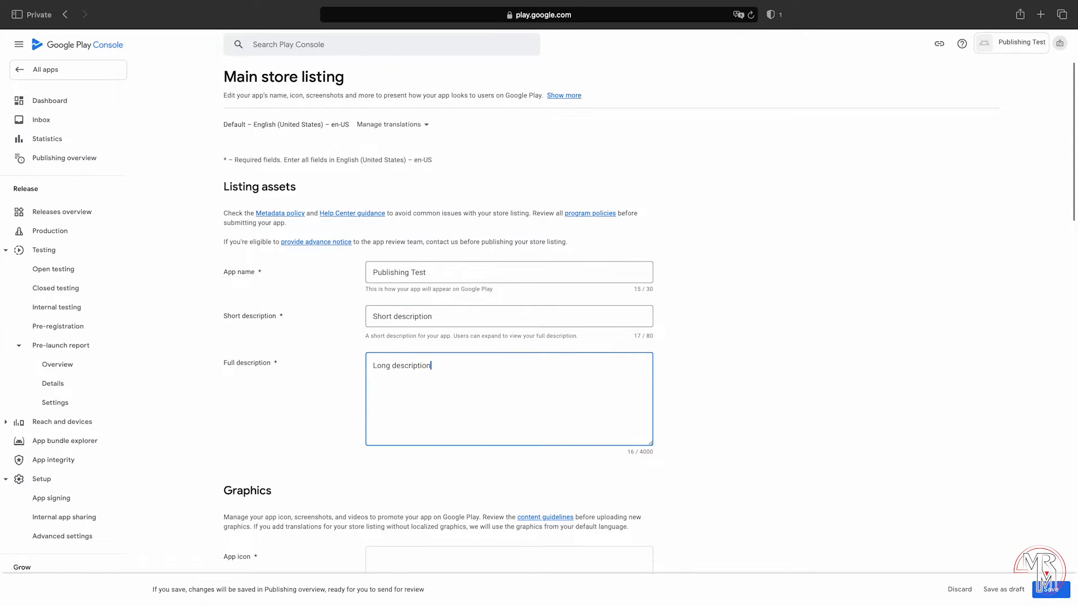
pyautogui.scroll(-6, 876, 390)
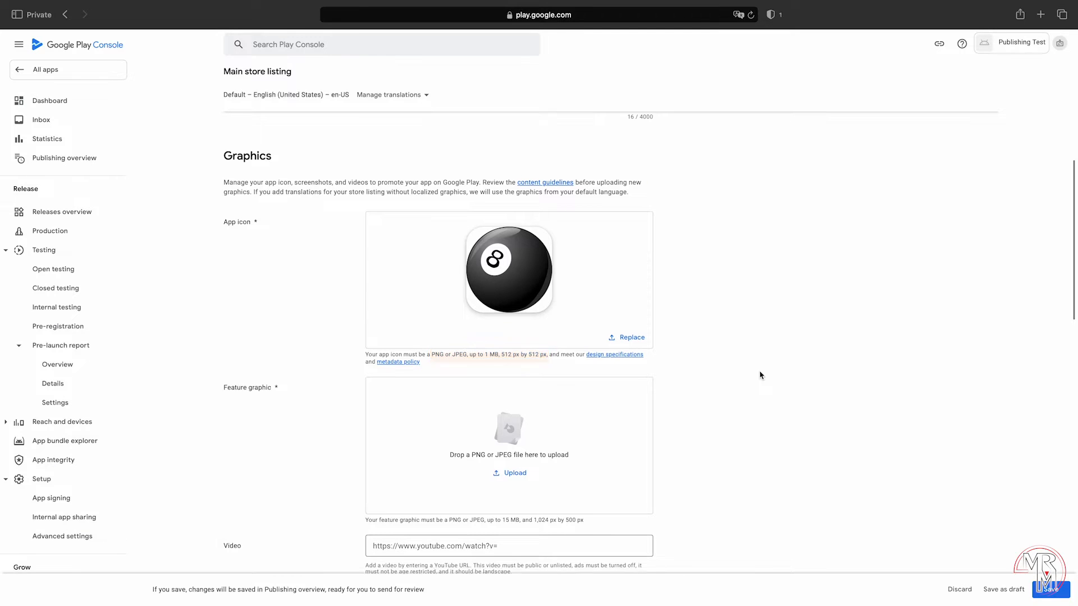
# Step: Save the store listing once the 8-ball icon and phone and tablet screenshots are added
pyautogui.scroll(-1, 760, 375)
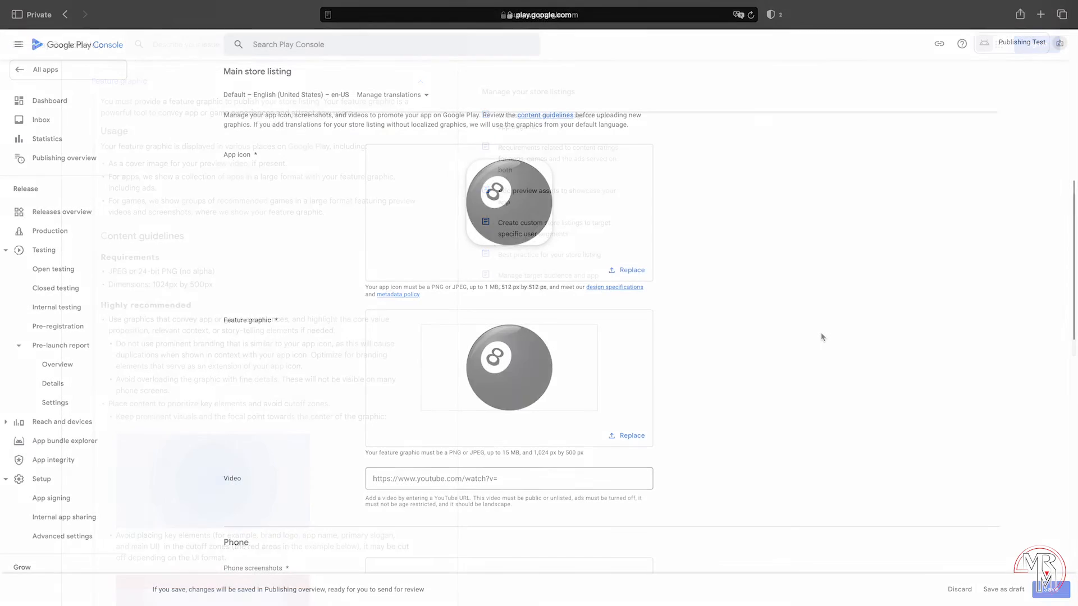
pyautogui.scroll(-5, 822, 337)
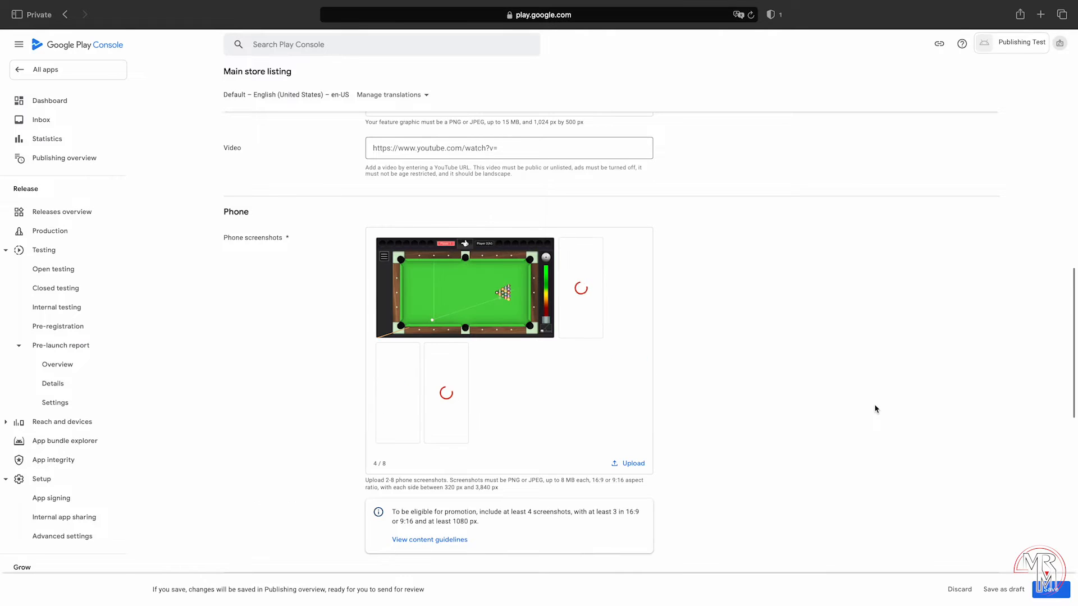
pyautogui.scroll(-3, 875, 409)
pyautogui.scroll(-8, 874, 409)
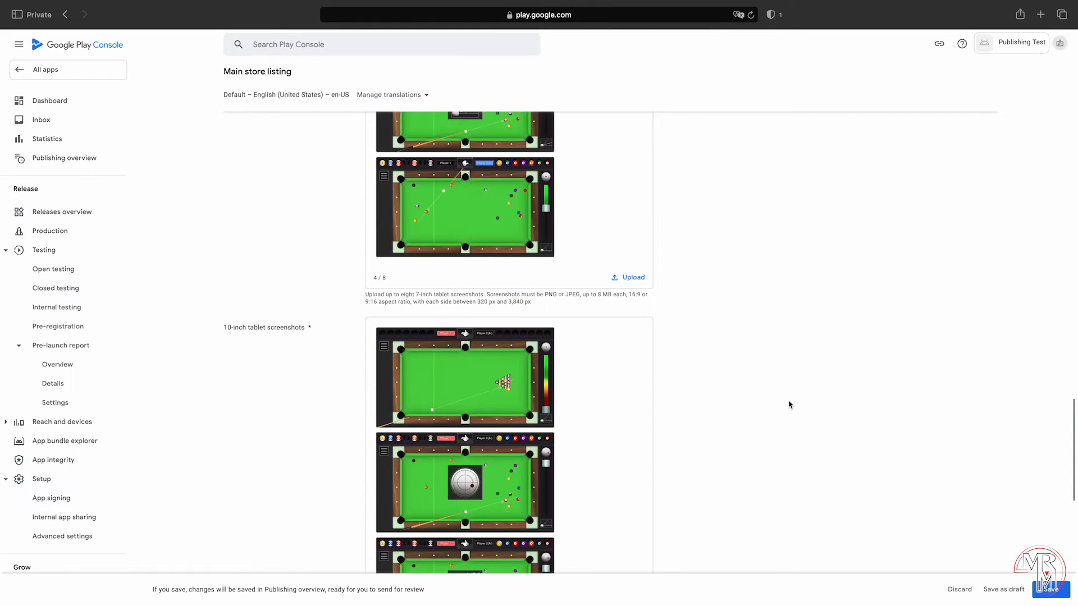
pyautogui.scroll(-10, 790, 404)
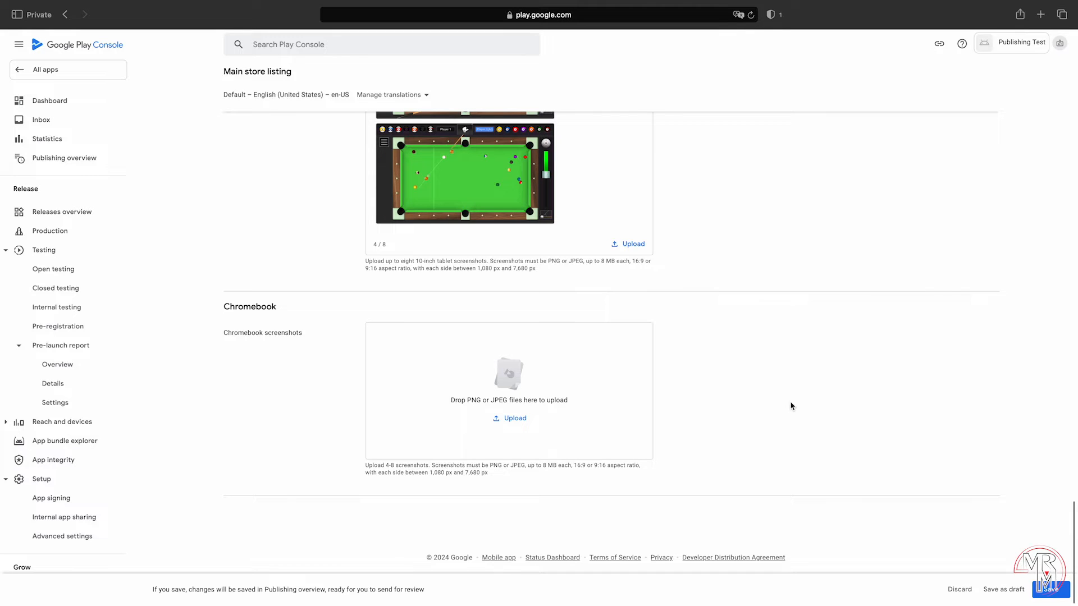
pyautogui.click(1047, 590)
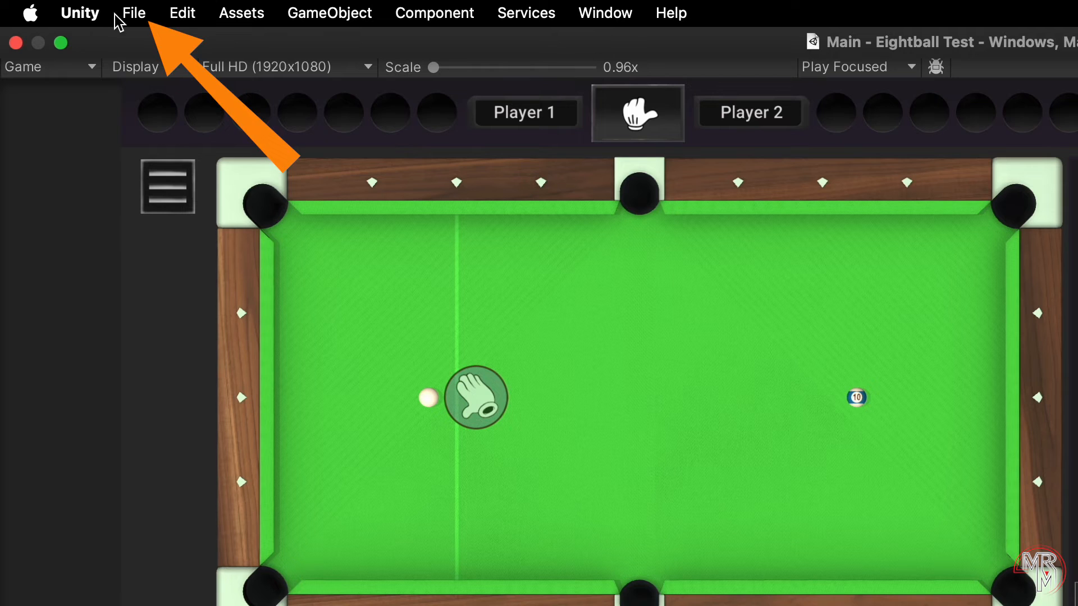
# Step: Switch the Unity build platform to Android in Build Settings and open Player Settings
pyautogui.click(133, 14)
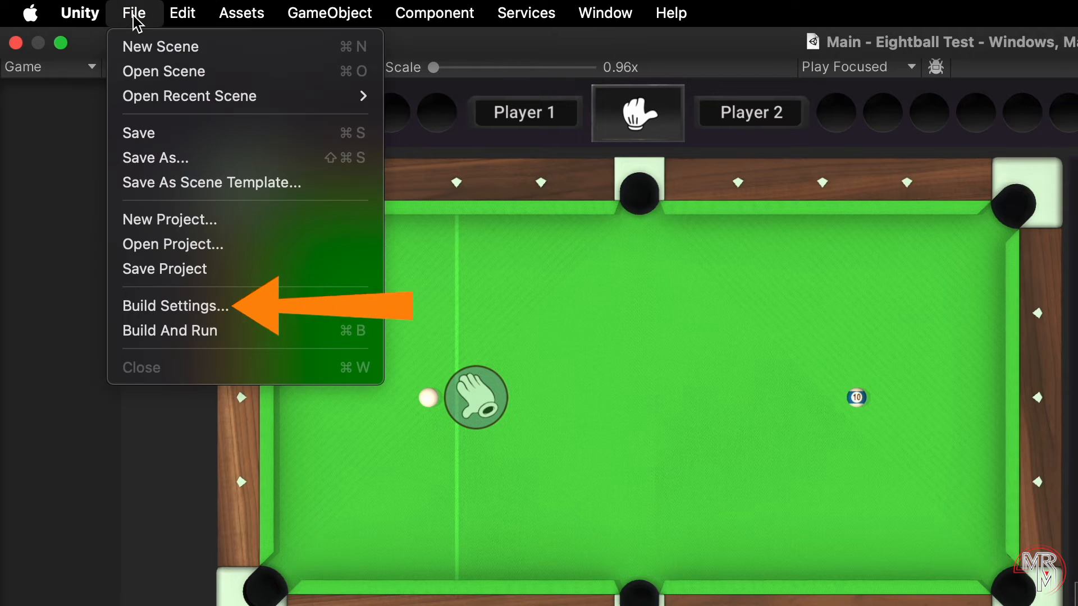
pyautogui.click(324, 316)
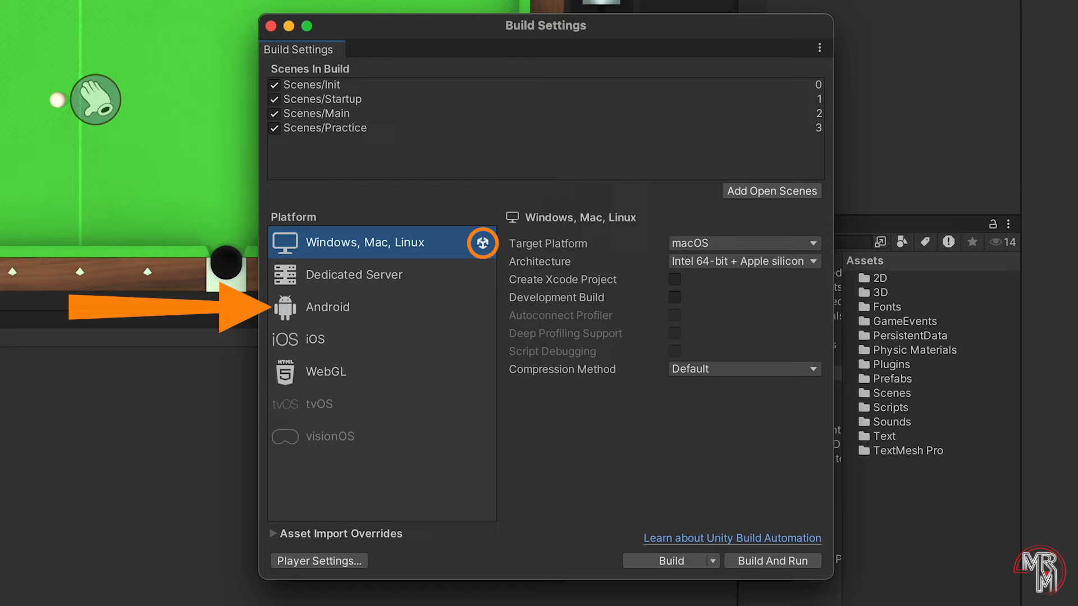
pyautogui.click(405, 315)
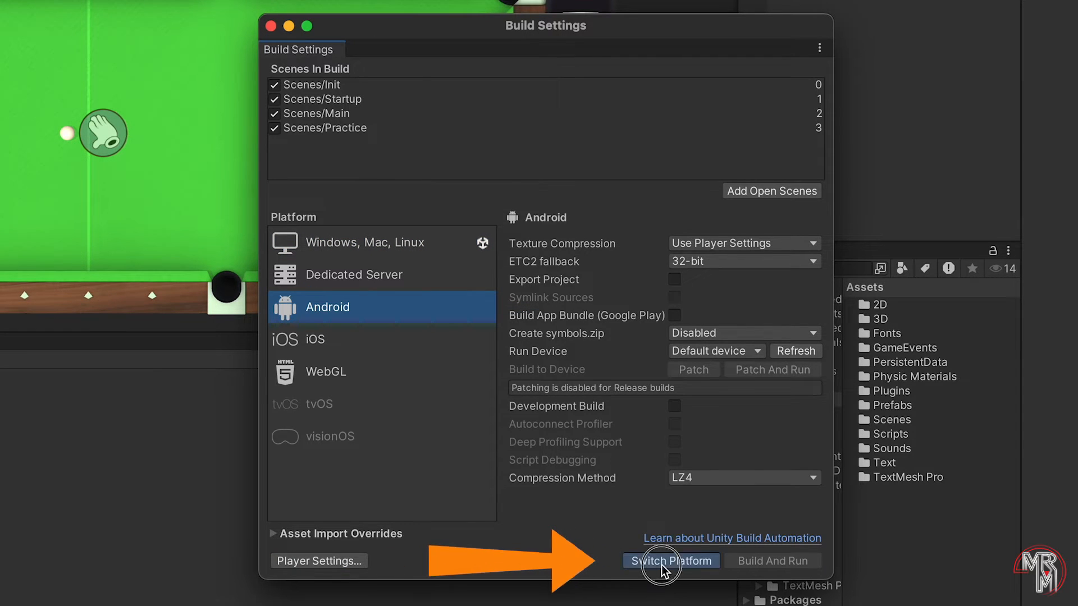
pyautogui.click(662, 561)
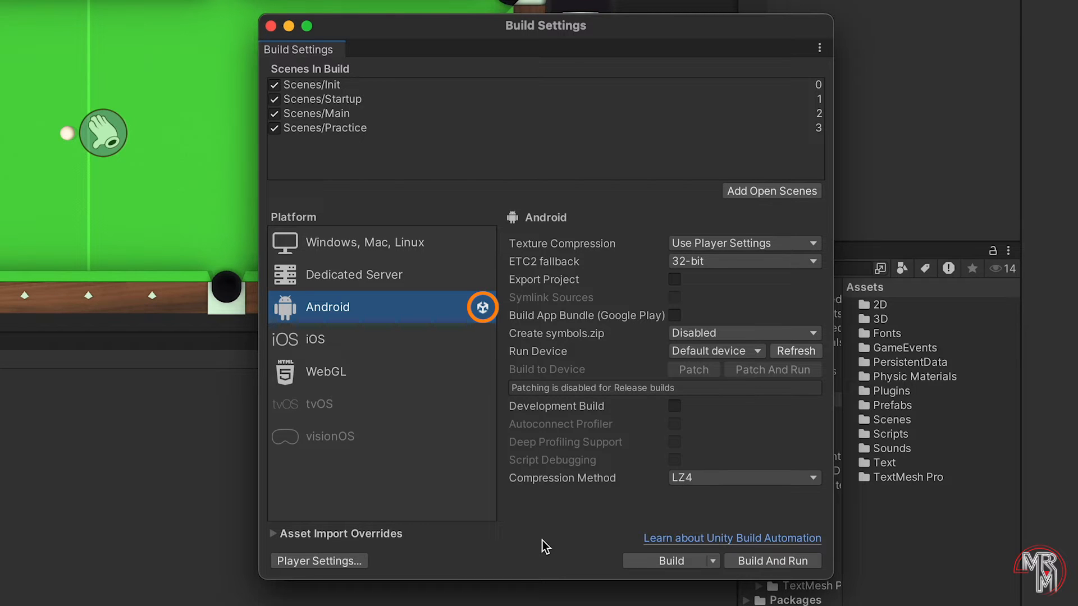
pyautogui.click(363, 560)
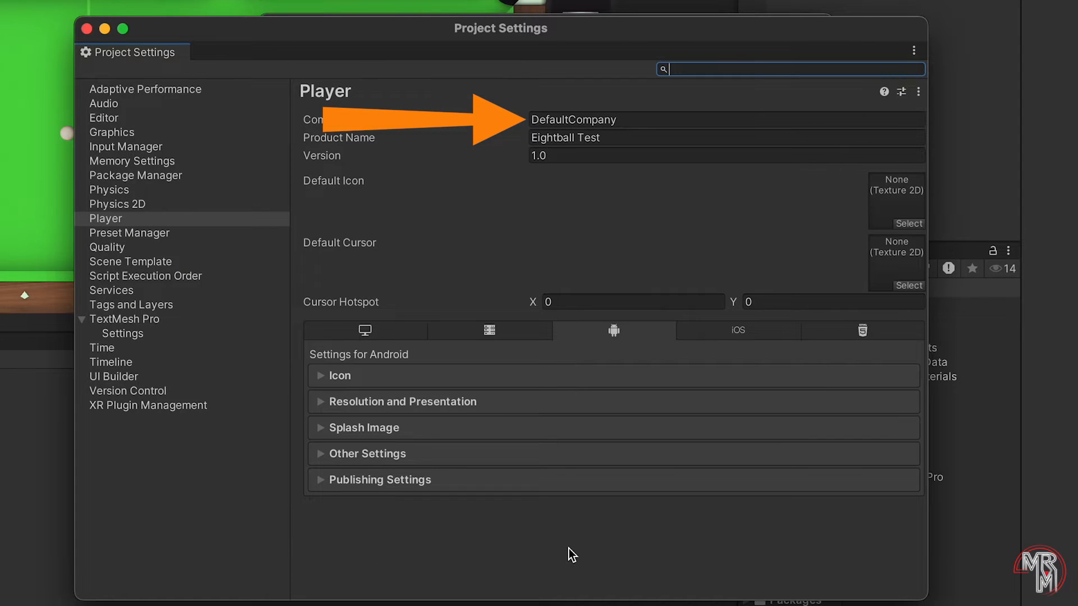
# Step: Set company name 'MrM Programming' and choose the 8-ball 'game' texture as Default Icon
pyautogui.click(572, 119)
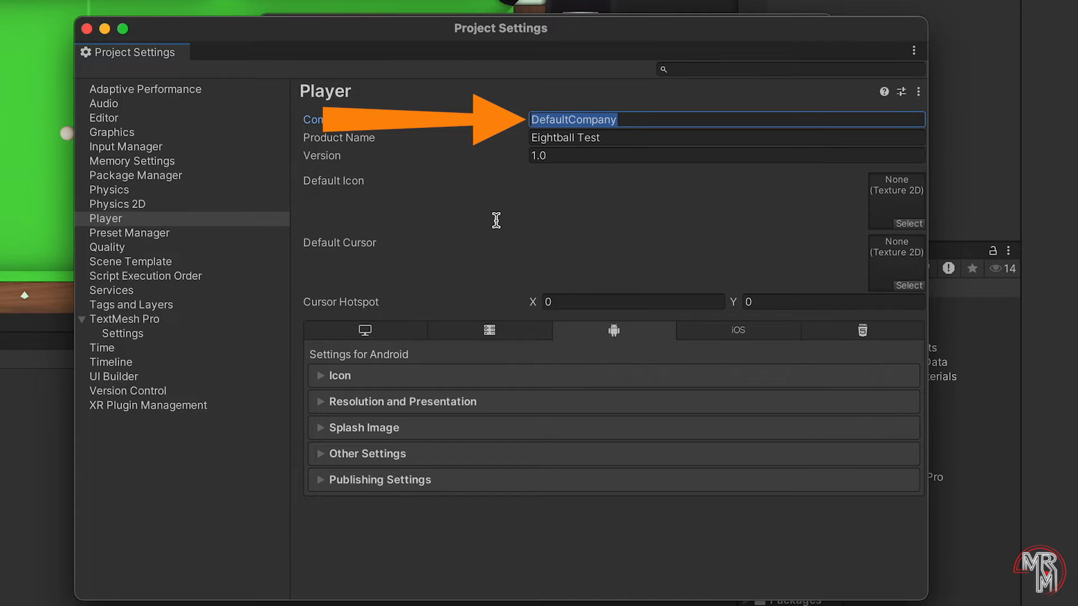
pyautogui.write('MrM Programming')
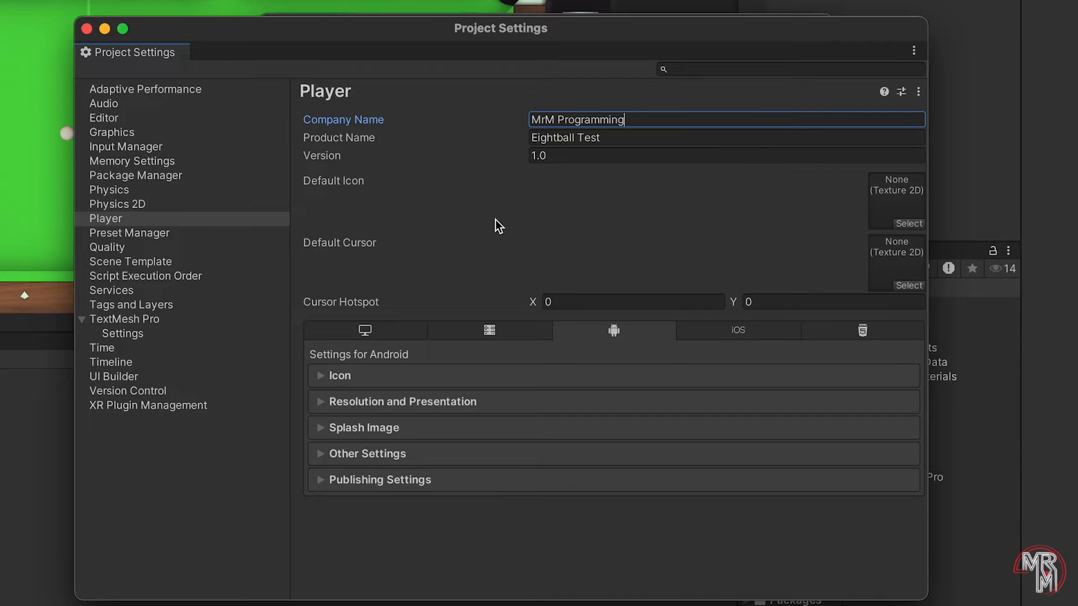
pyautogui.click(906, 224)
pyautogui.write('g')
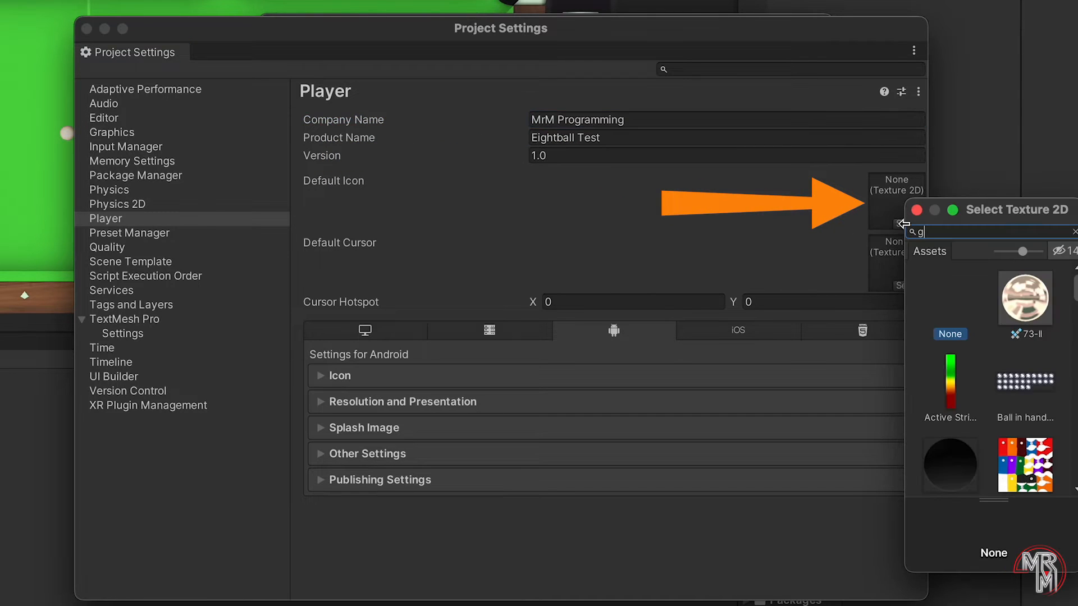
pyautogui.write('ame')
pyautogui.doubleClick(1003, 300)
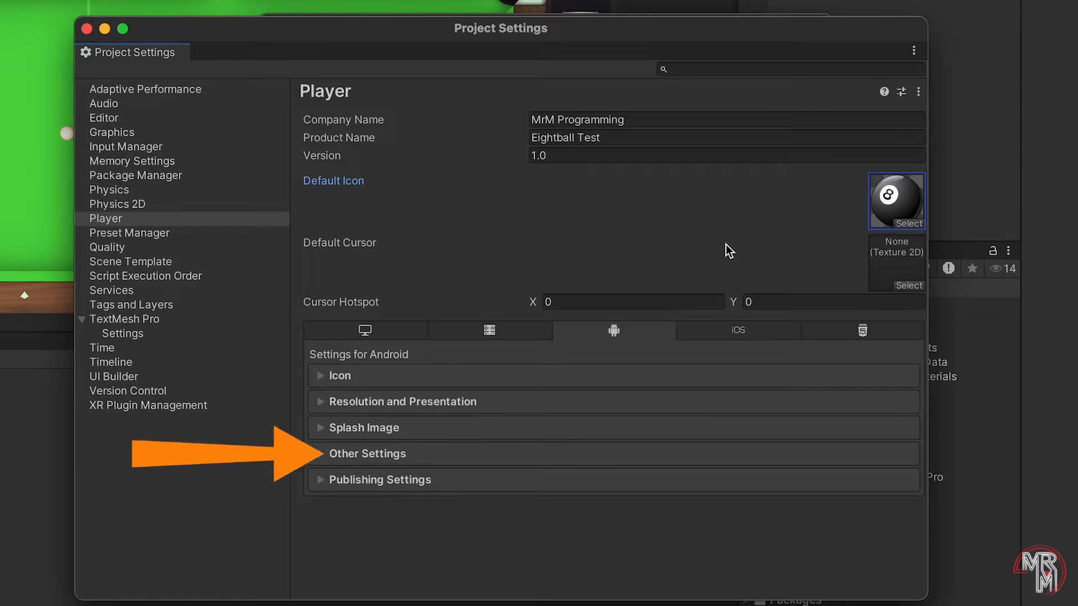
# Step: In Other Settings, set Bundle Version Code 2, target API level 33, IL2CPP backend and ARM64
pyautogui.click(365, 453)
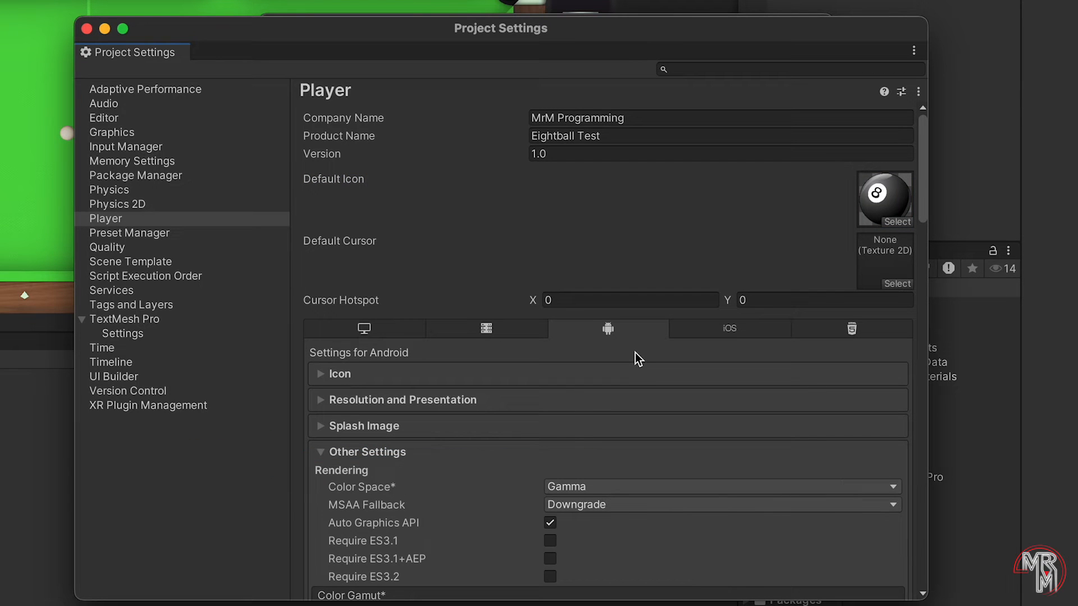
pyautogui.moveTo(921, 152); pyautogui.dragTo(928, 340)
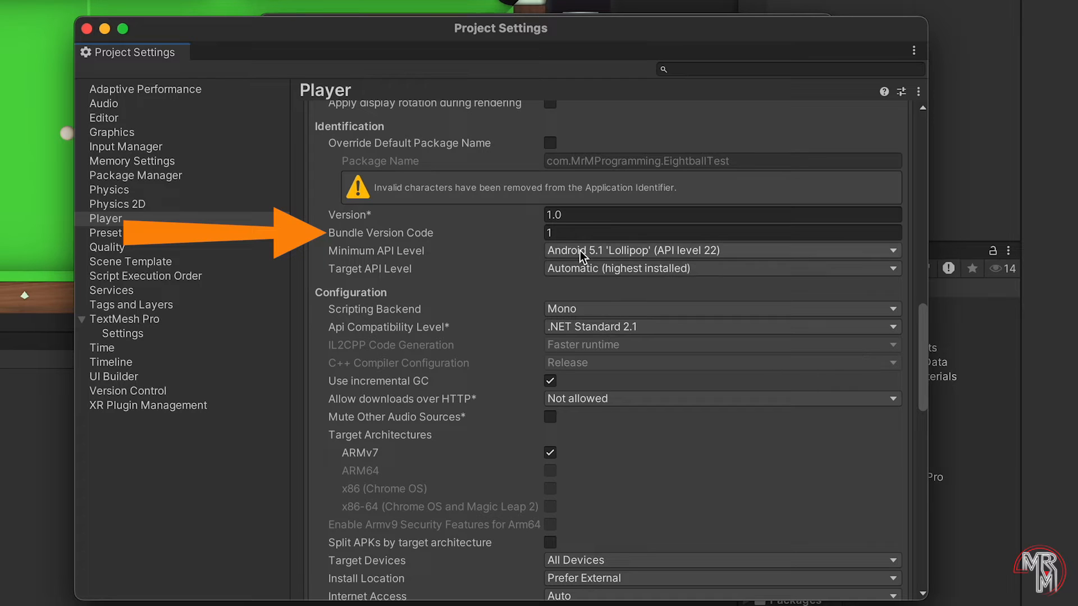
pyautogui.click(566, 233)
pyautogui.write('2')
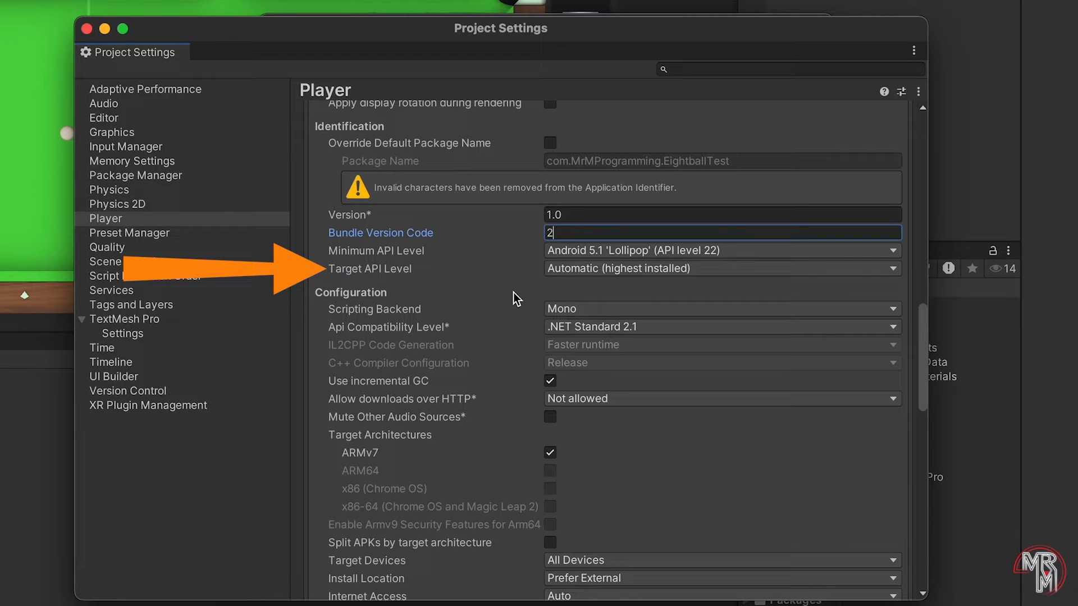
pyautogui.click(854, 269)
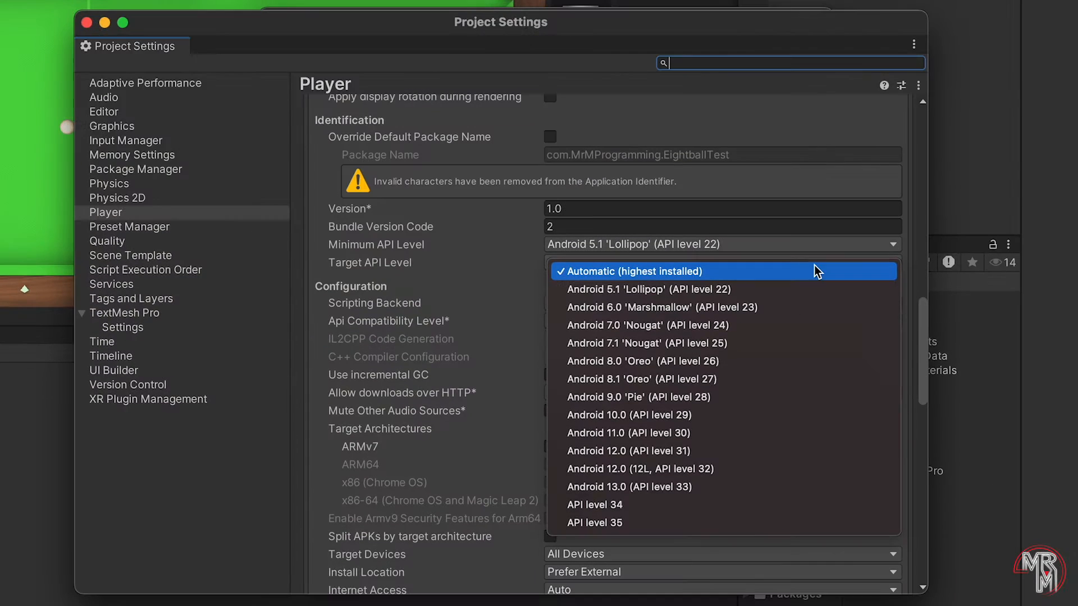
pyautogui.click(773, 486)
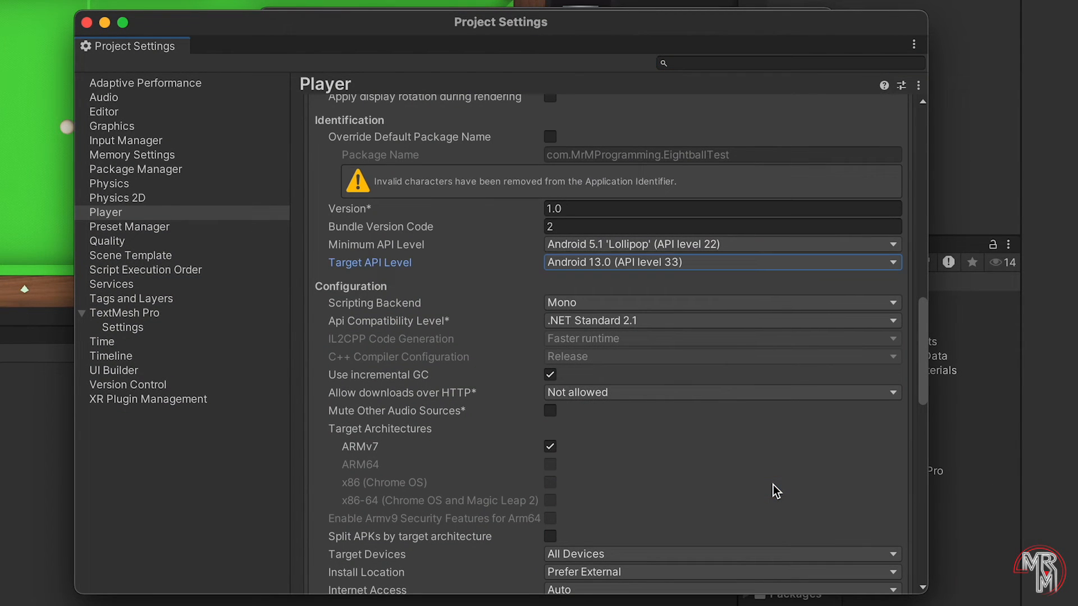
pyautogui.click(740, 308)
pyautogui.click(738, 324)
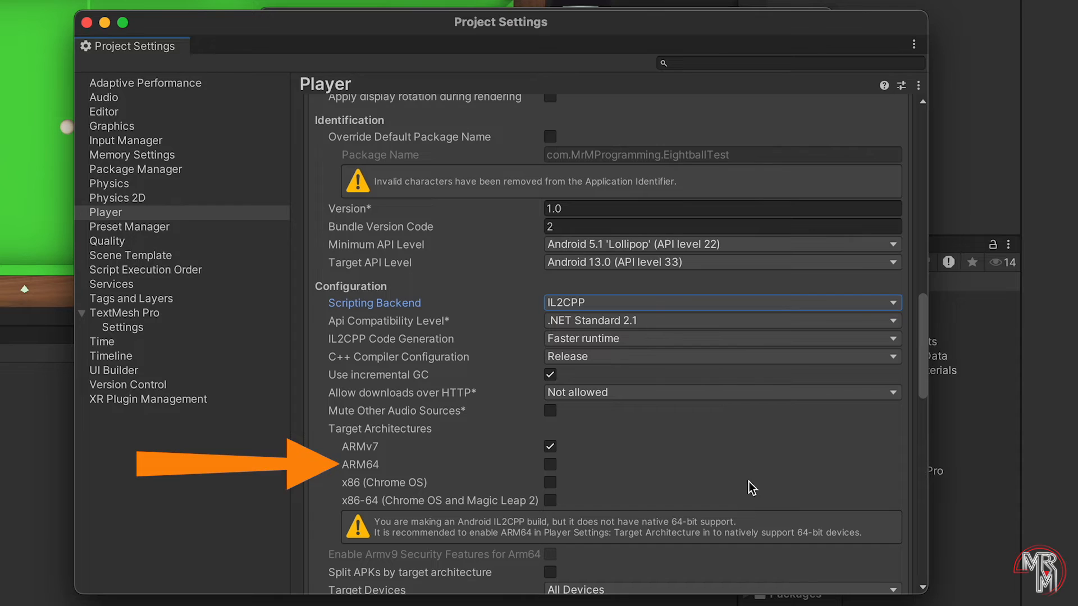
pyautogui.click(550, 465)
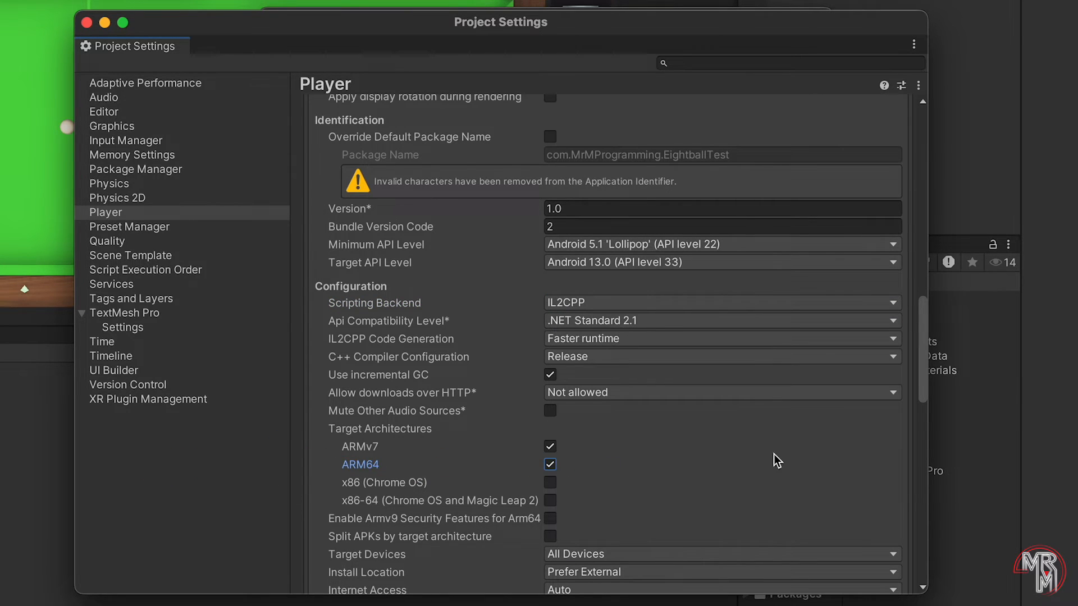
pyautogui.moveTo(923, 315); pyautogui.dragTo(949, 514)
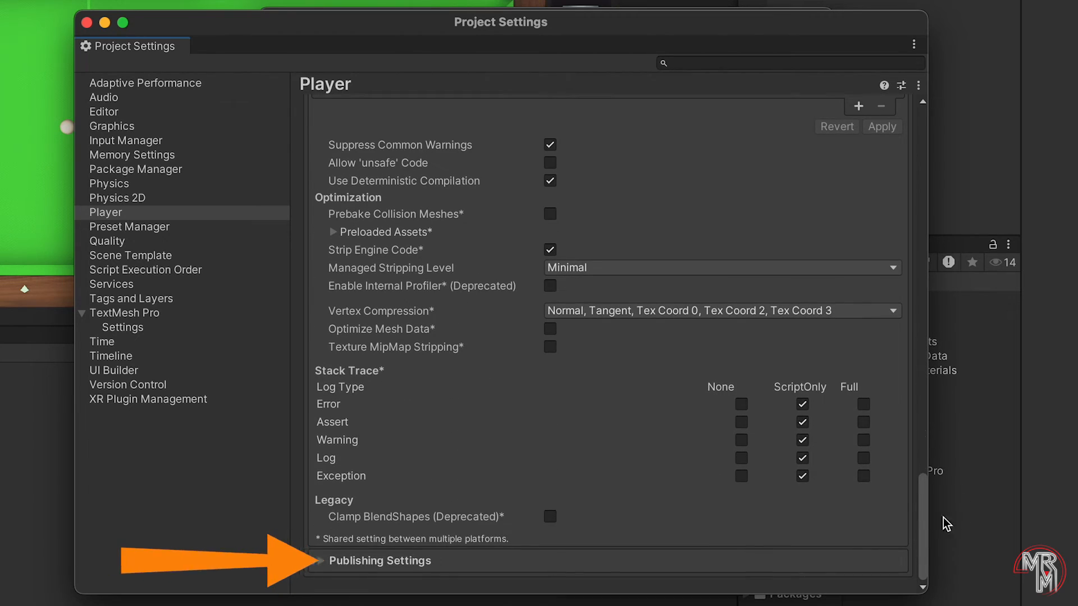
pyautogui.click(439, 562)
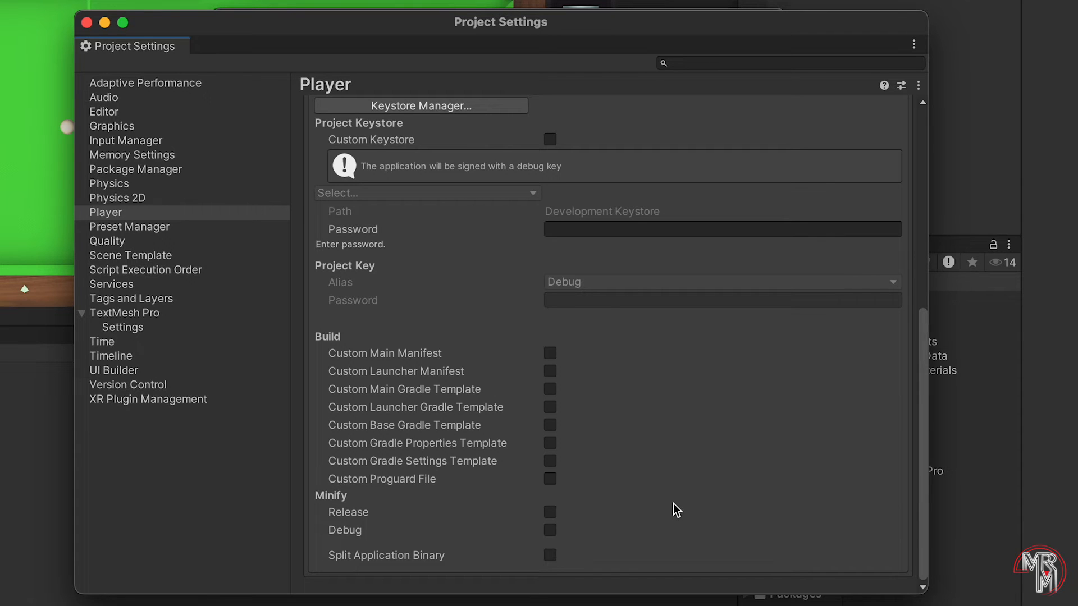
# Step: Open the Keystore Manager from the Android publishing settings
pyautogui.click(449, 119)
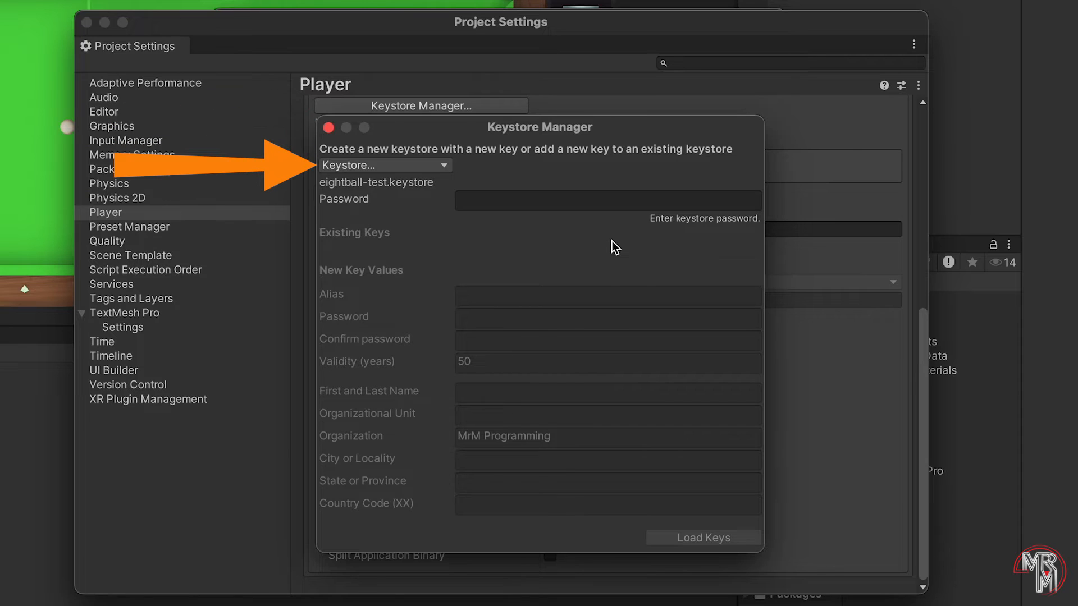
# Step: Create a new keystore file named eightball-test
pyautogui.click(419, 163)
pyautogui.moveTo(423, 192)
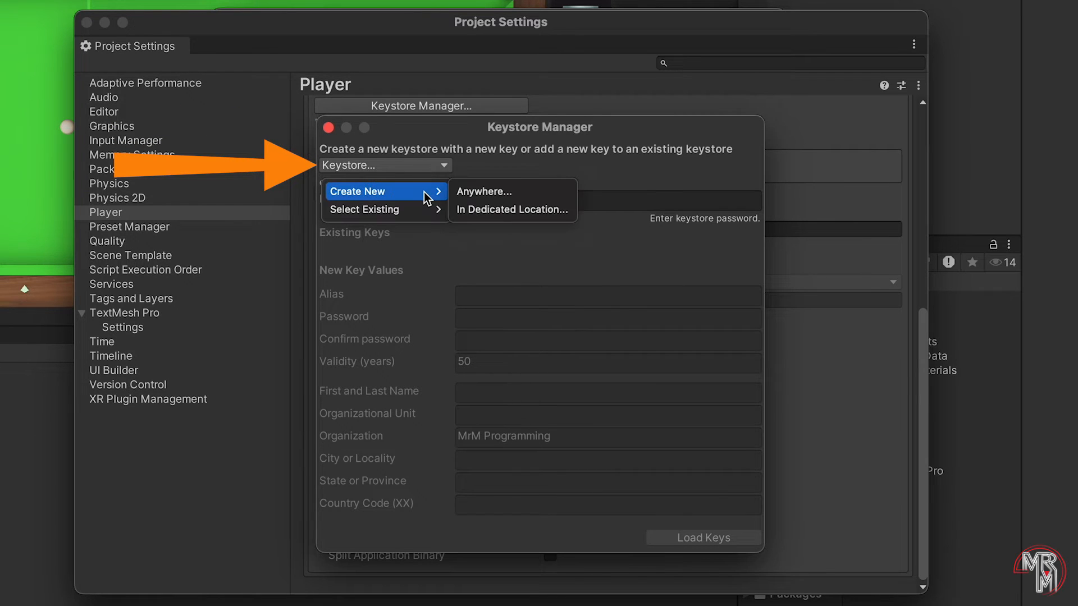
pyautogui.click(547, 191)
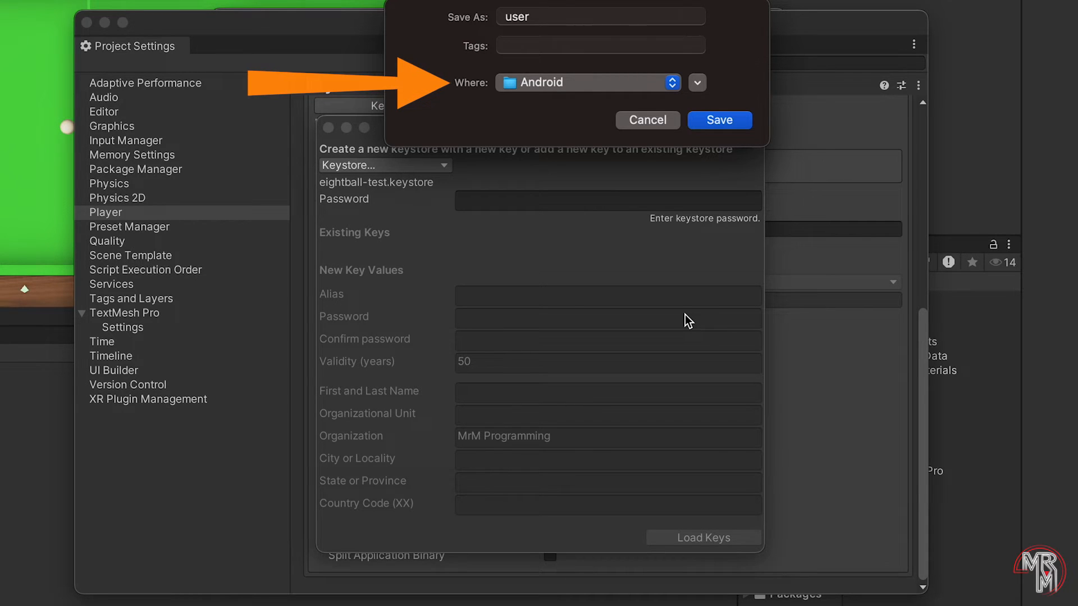
pyautogui.doubleClick(538, 17)
pyautogui.press('BackSpace')
pyautogui.write('eightball-test')
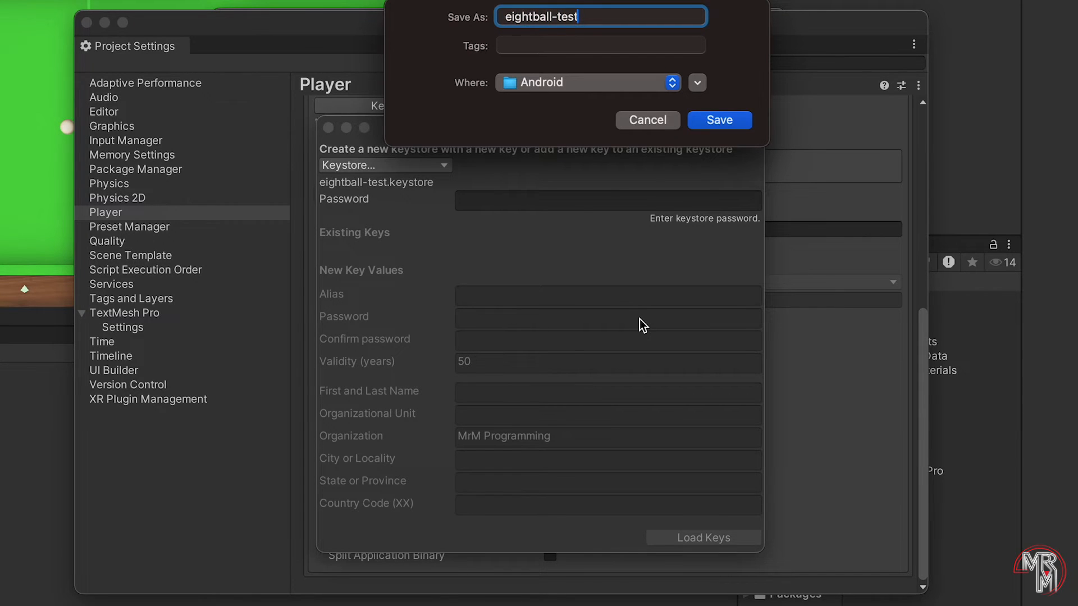
pyautogui.press('Return')
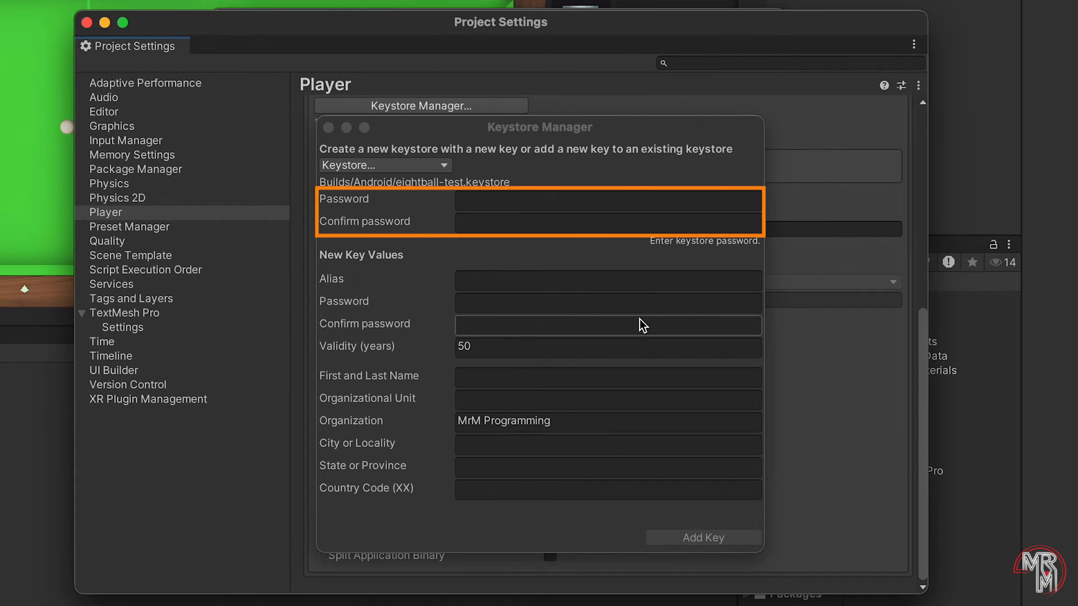
# Step: Set the keystore password and add a password-protected key named upload-key
pyautogui.click(553, 202)
pyautogui.write('**********')
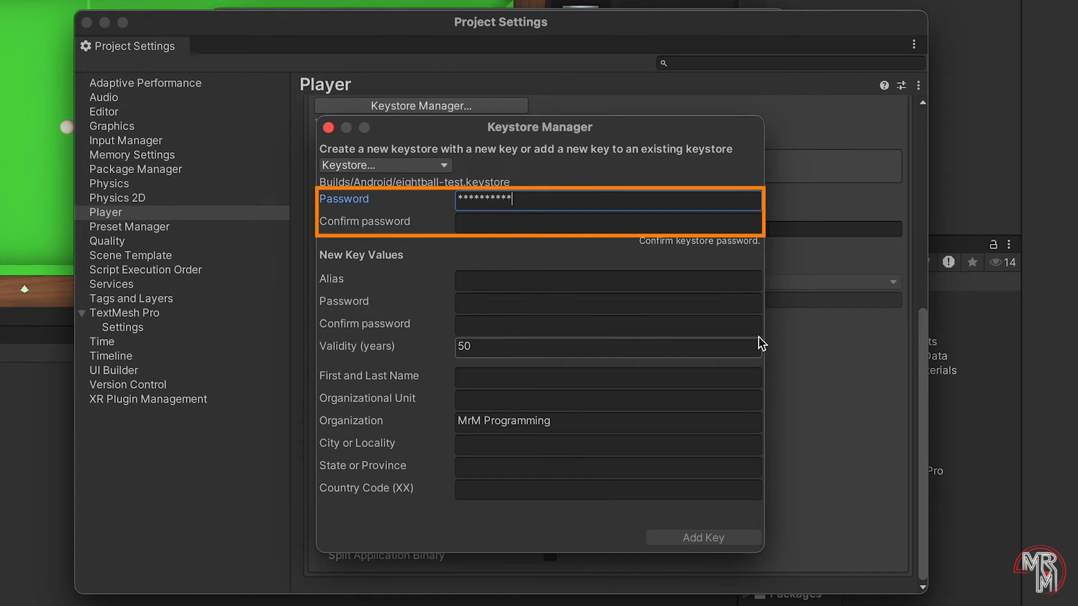
pyautogui.press('Tab')
pyautogui.write('**********')
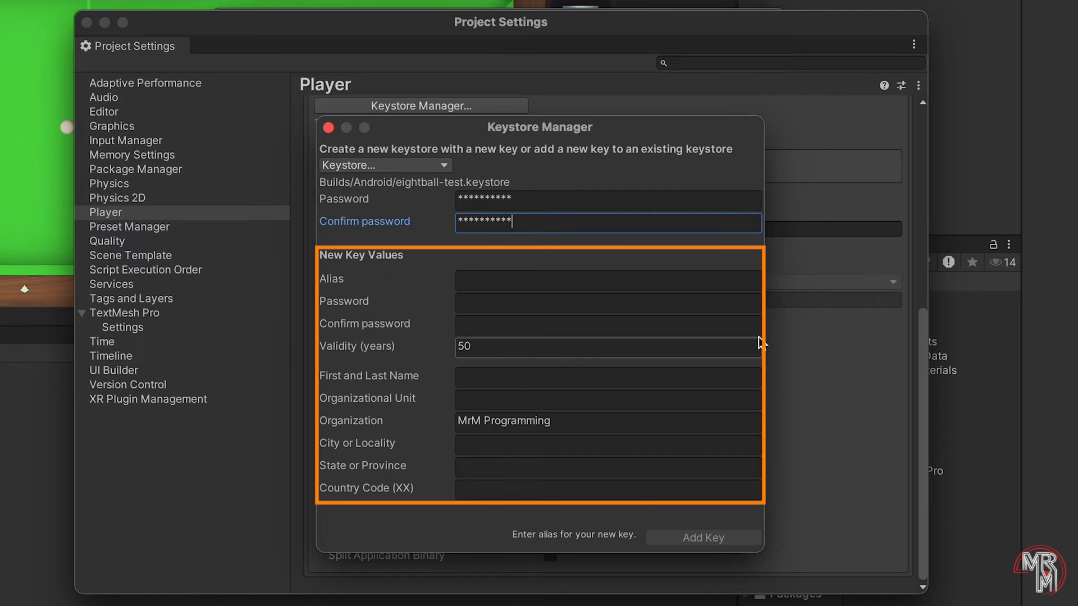
pyautogui.press('Tab')
pyautogui.write('upload-key')
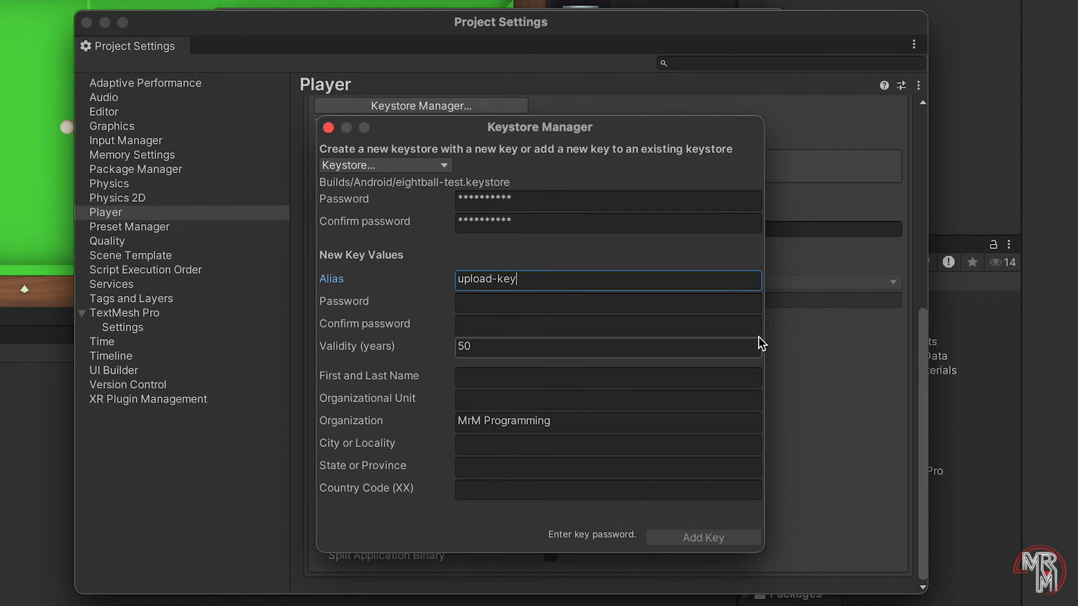
pyautogui.press('Tab')
pyautogui.write('**********')
pyautogui.press('Tab')
pyautogui.write('*')
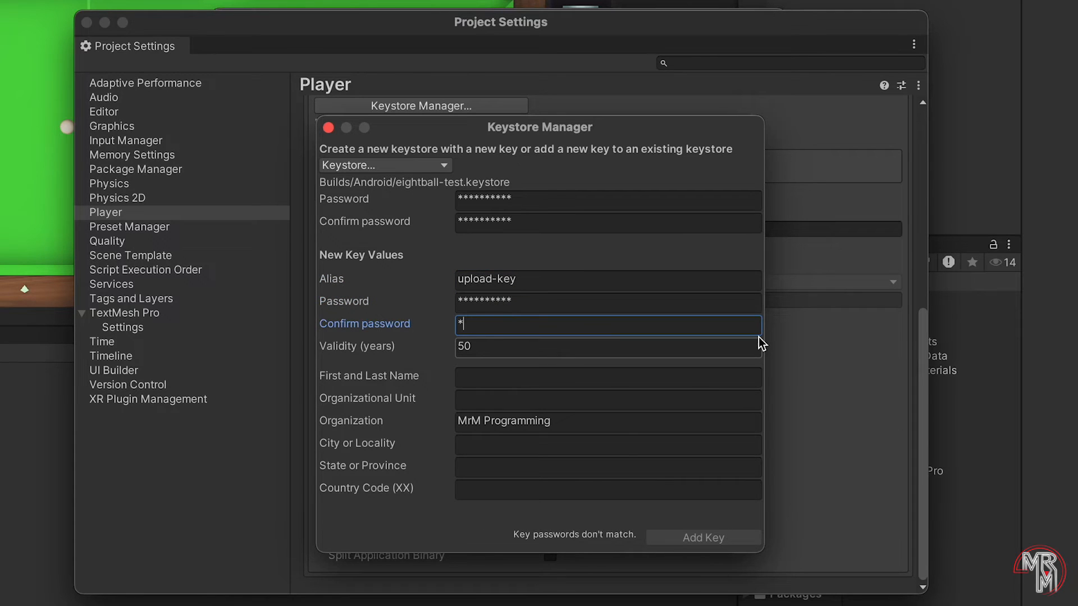
pyautogui.write('*********')
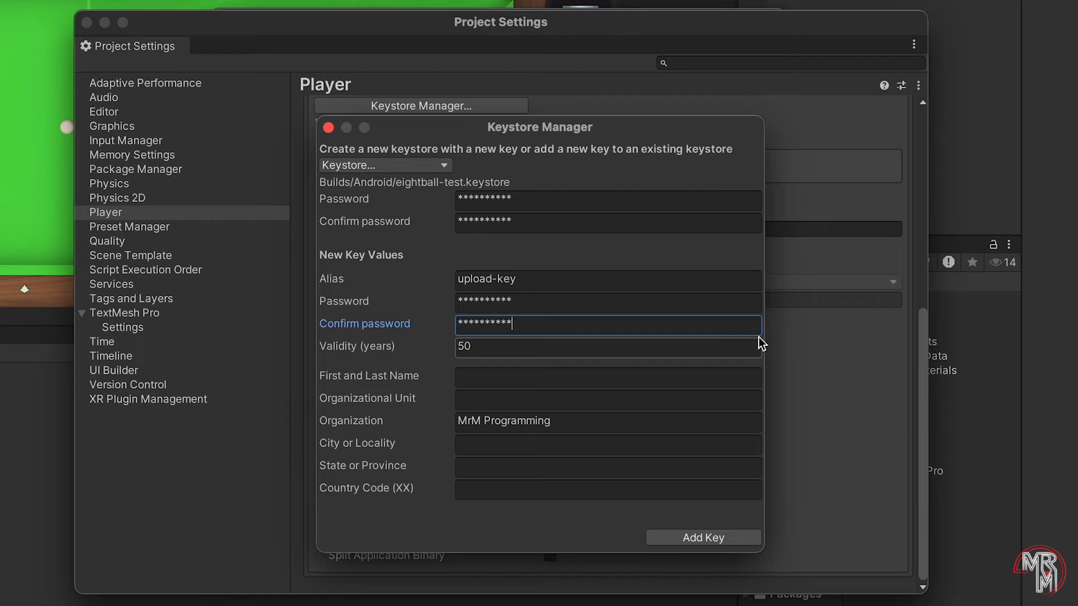
pyautogui.click(722, 537)
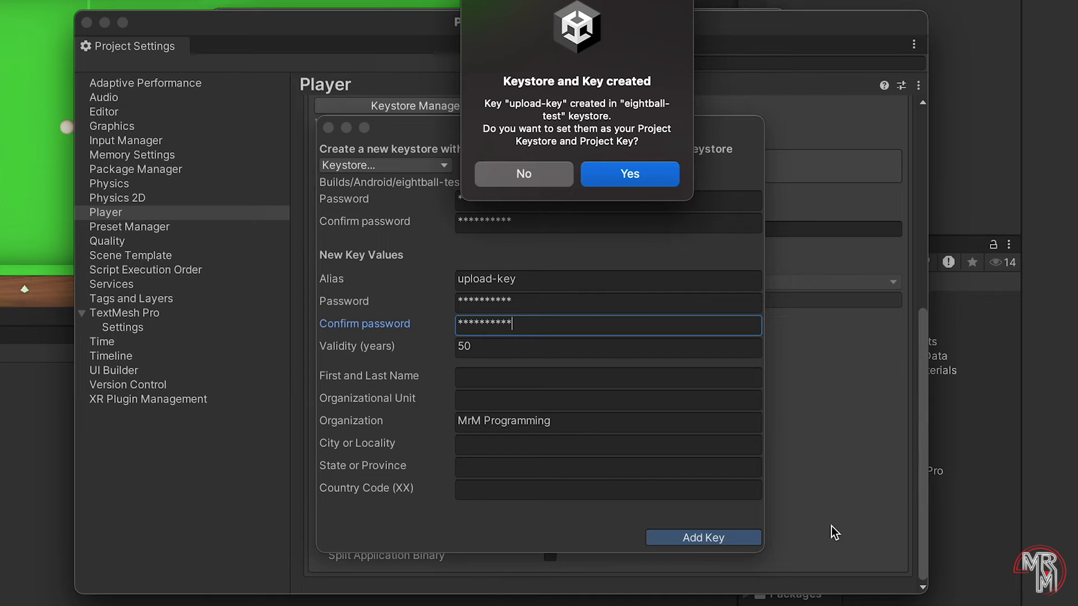
# Step: Sign the project with the new keystore and the upload-key alias, entering both passwords
pyautogui.click(630, 176)
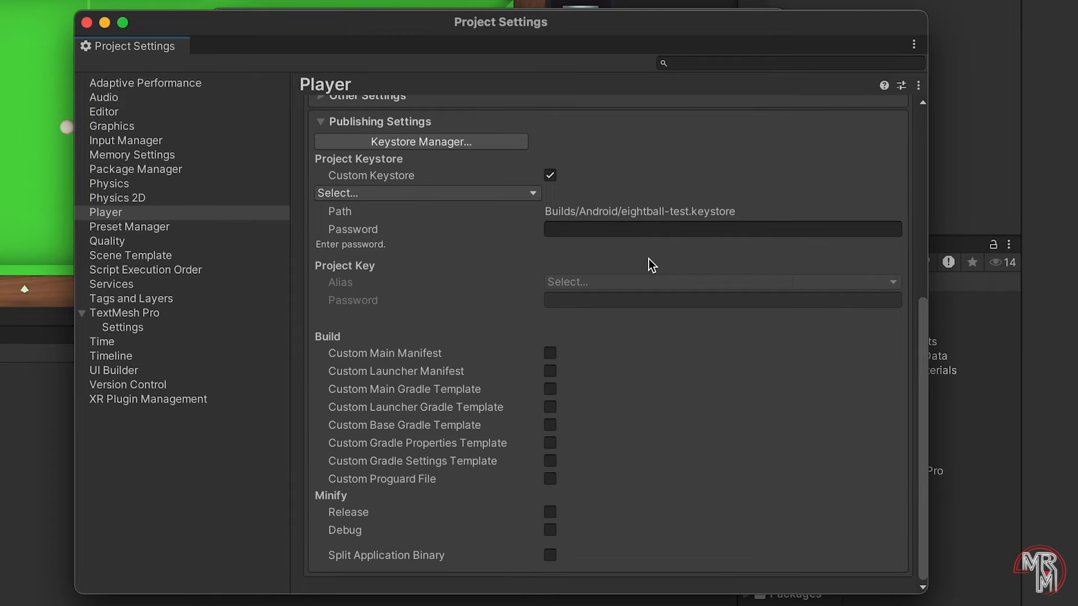
pyautogui.click(657, 231)
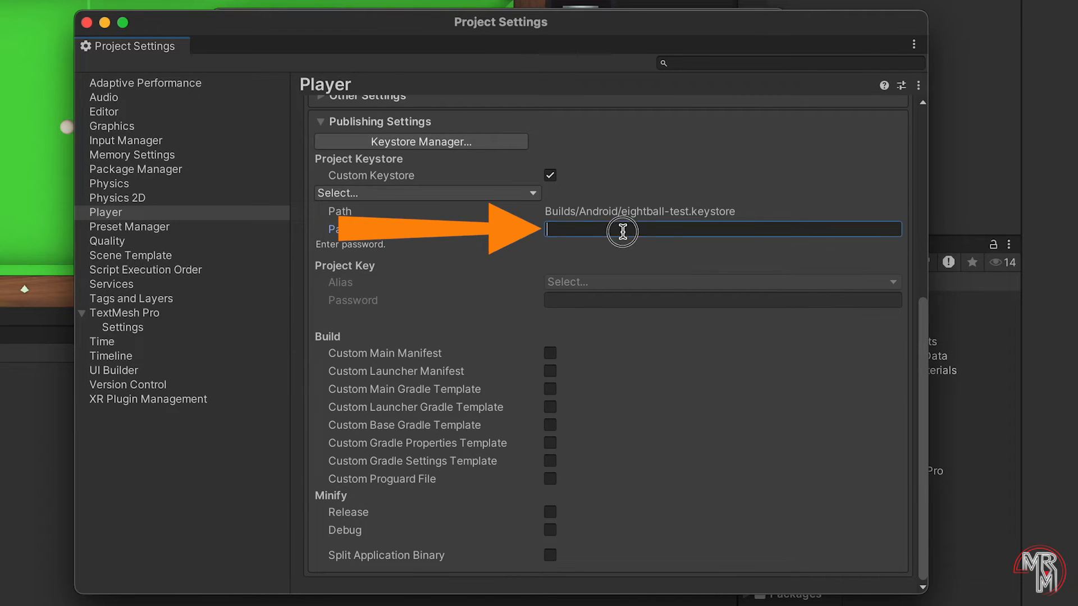
pyautogui.write('**********')
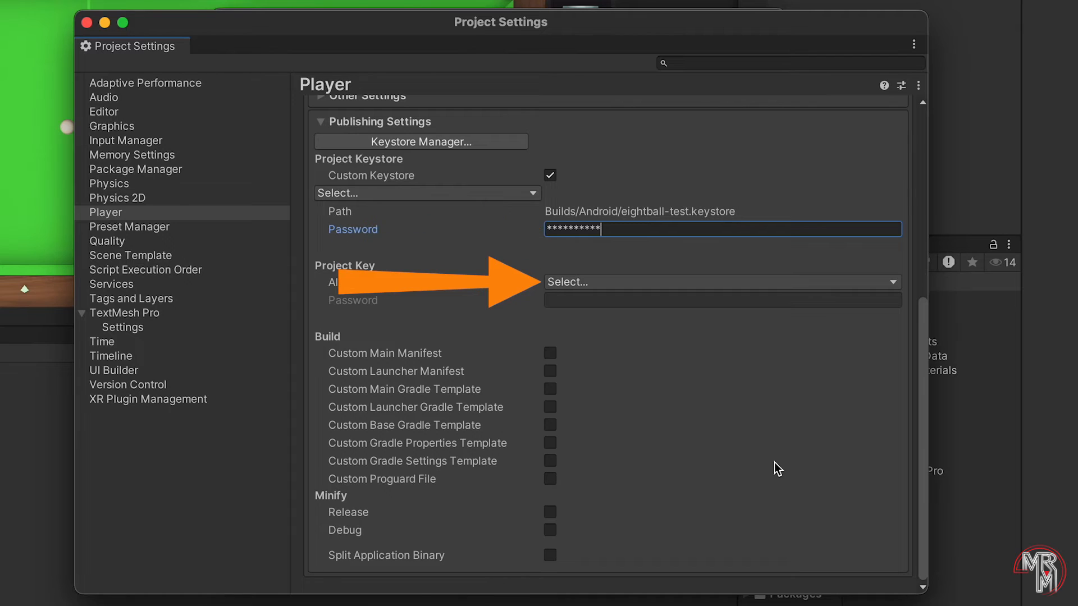
pyautogui.click(632, 285)
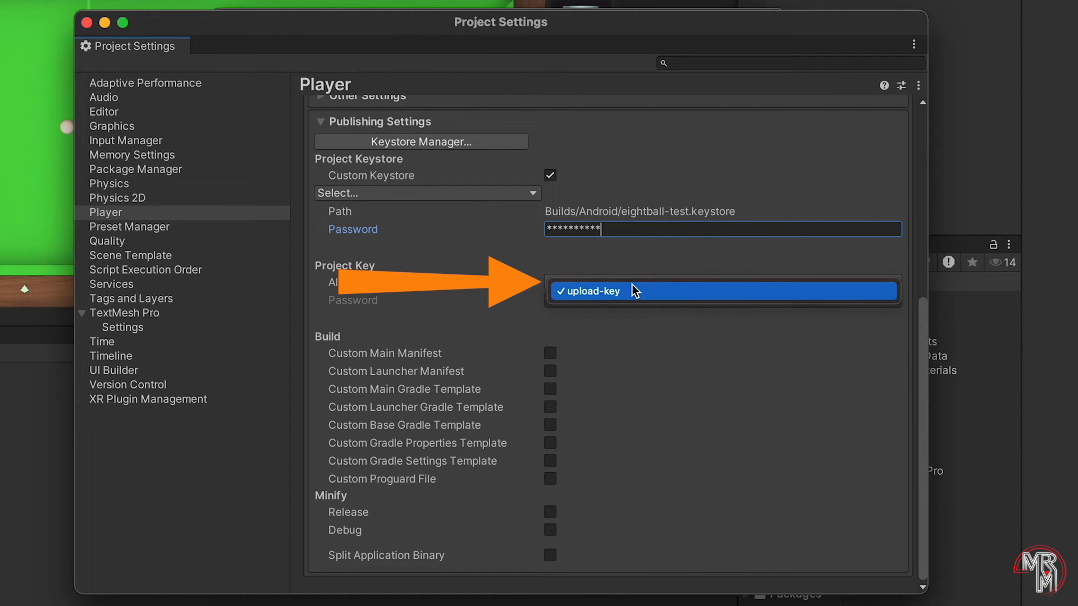
pyautogui.click(654, 372)
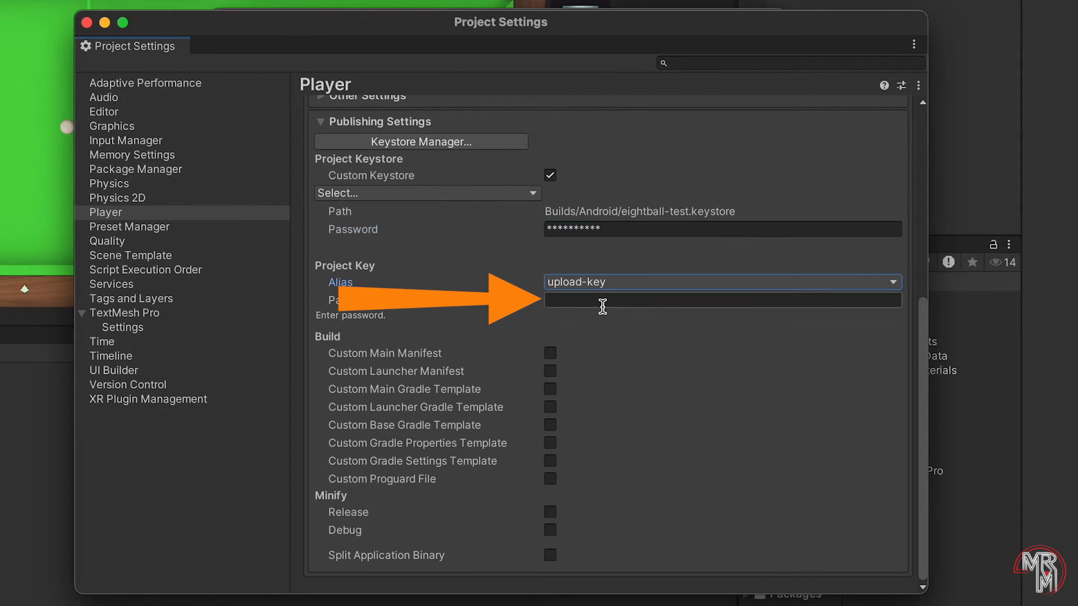
pyautogui.click(601, 301)
pyautogui.write('**********')
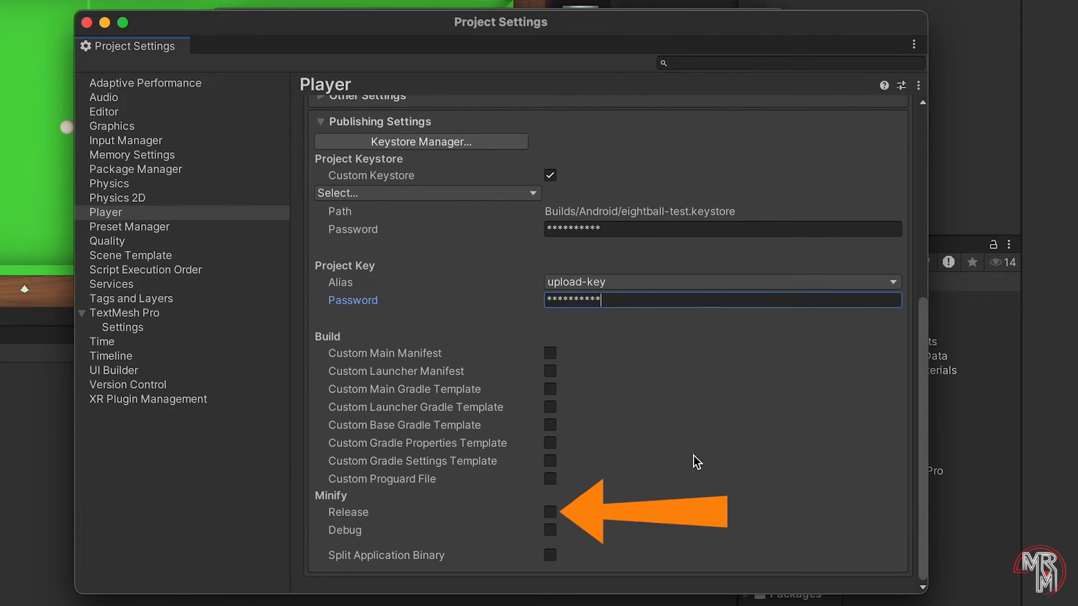
# Step: Enable Minify Release and Split Application Binary, then close Project Settings
pyautogui.click(550, 513)
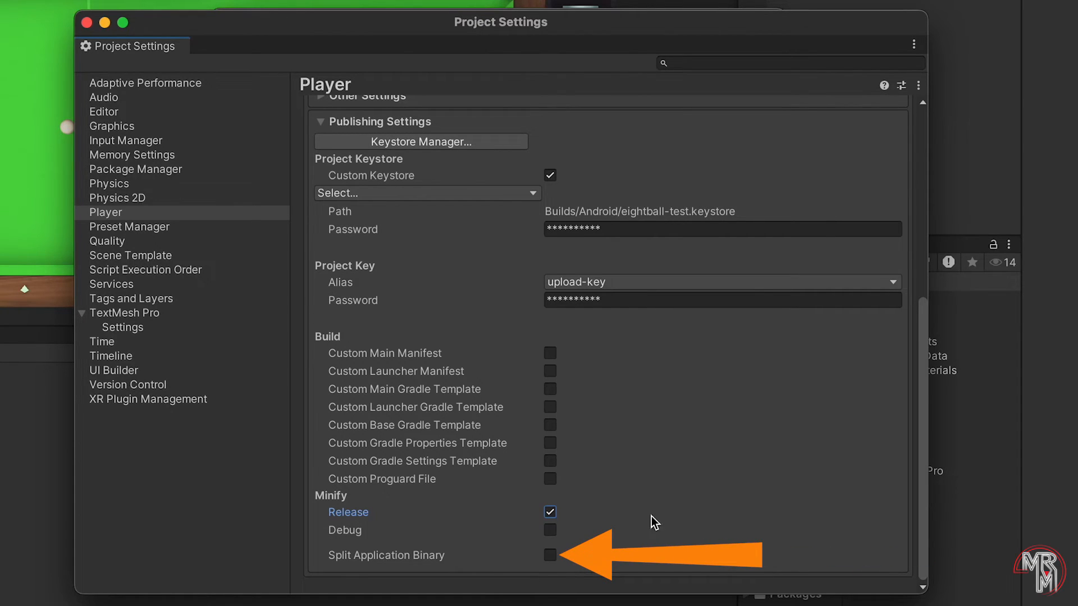
pyautogui.click(551, 555)
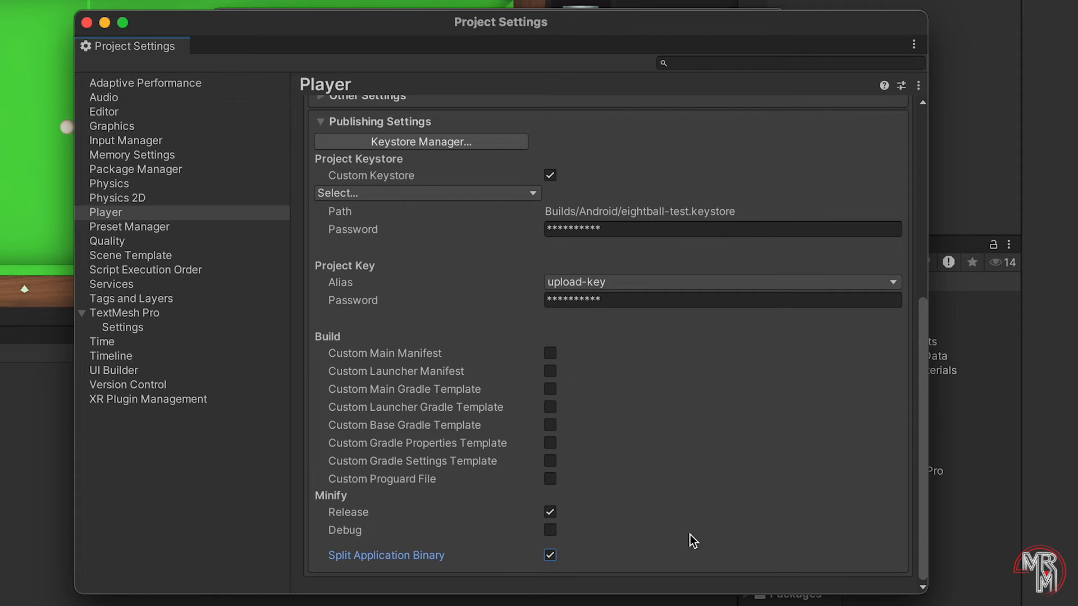
pyautogui.click(86, 23)
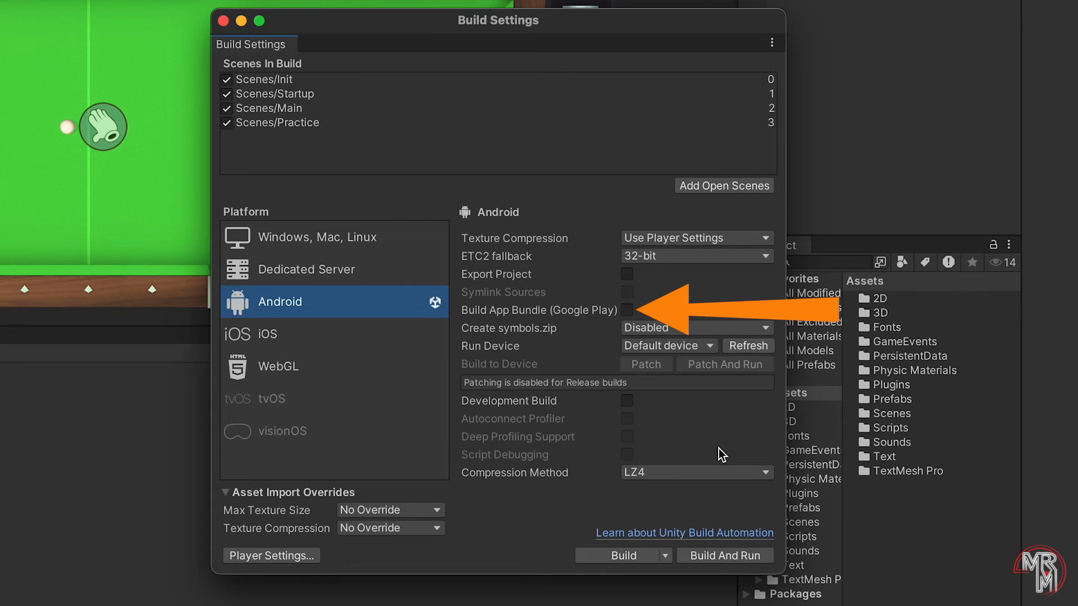
# Step: Enable Build App Bundle (Google Play) and set Create symbols.zip to Public
pyautogui.click(626, 311)
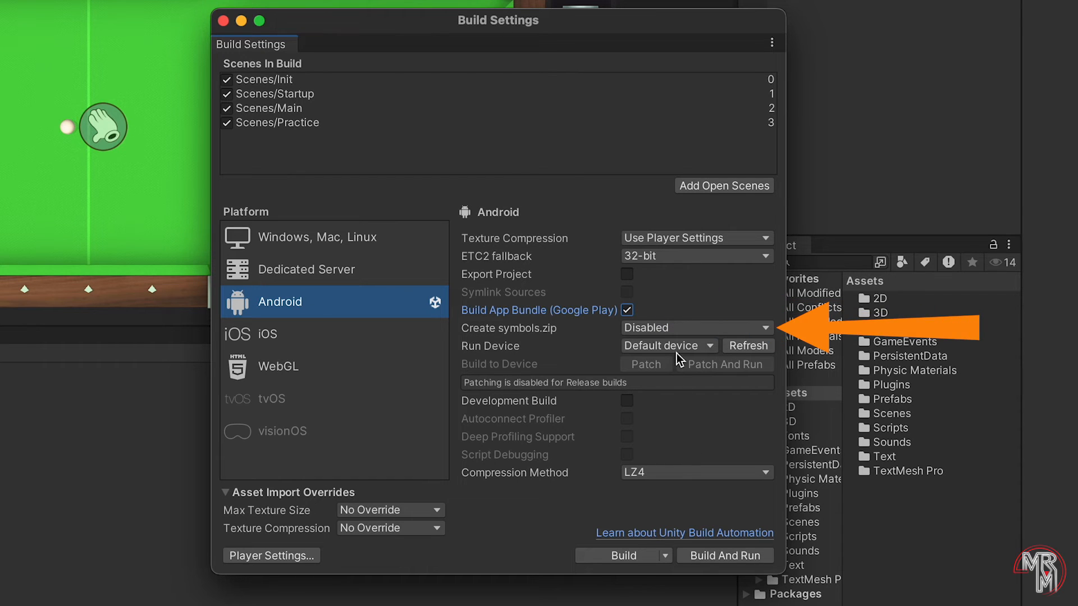
pyautogui.click(674, 328)
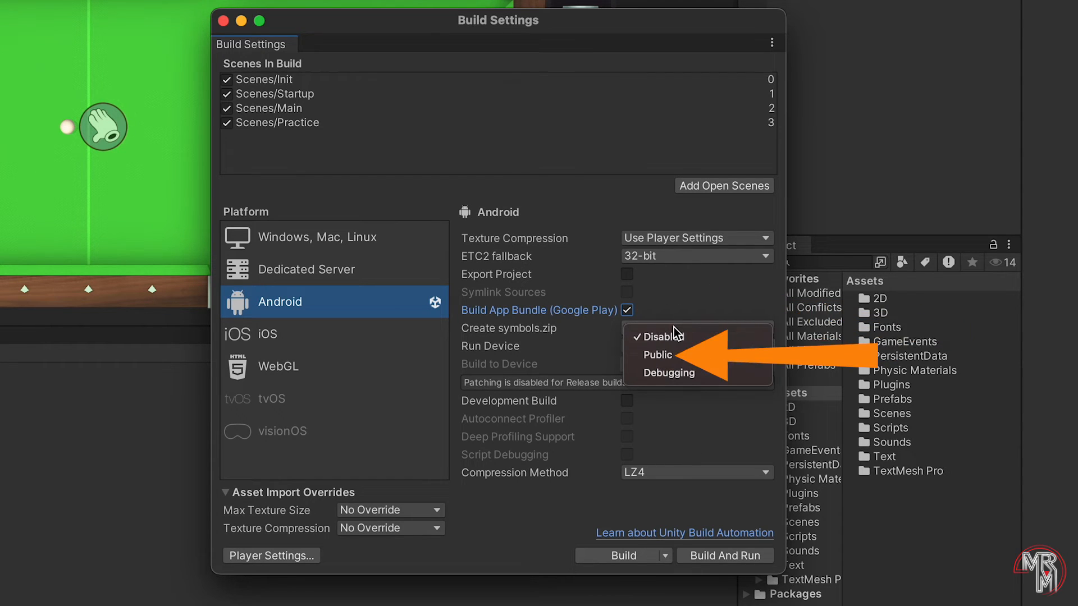
pyautogui.click(672, 354)
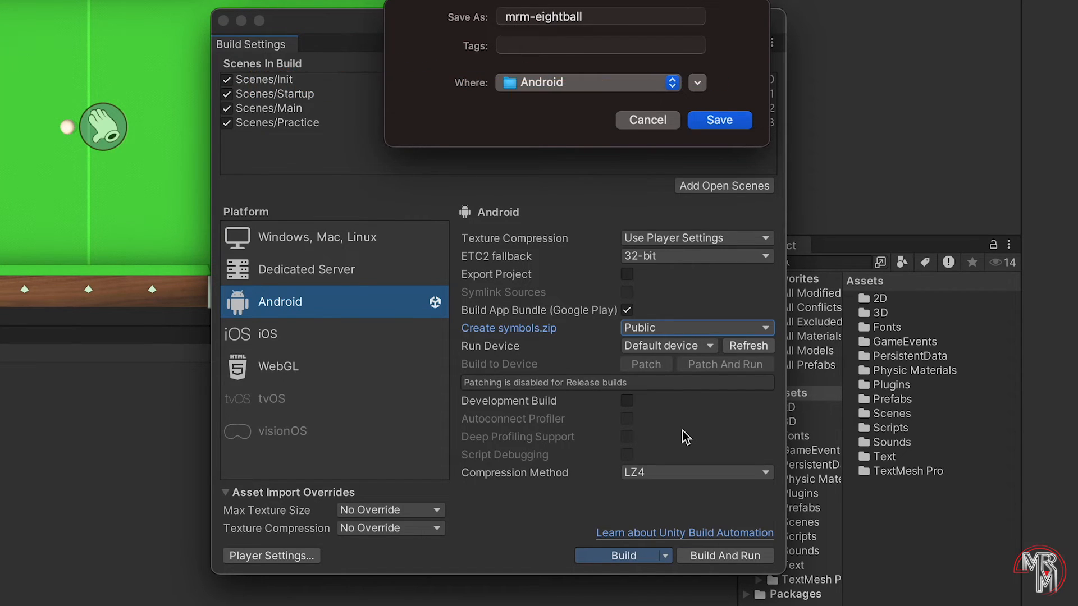
# Step: Save the Unity build and skip computing APK download sizes for the over-200 MB bundle
pyautogui.click(729, 120)
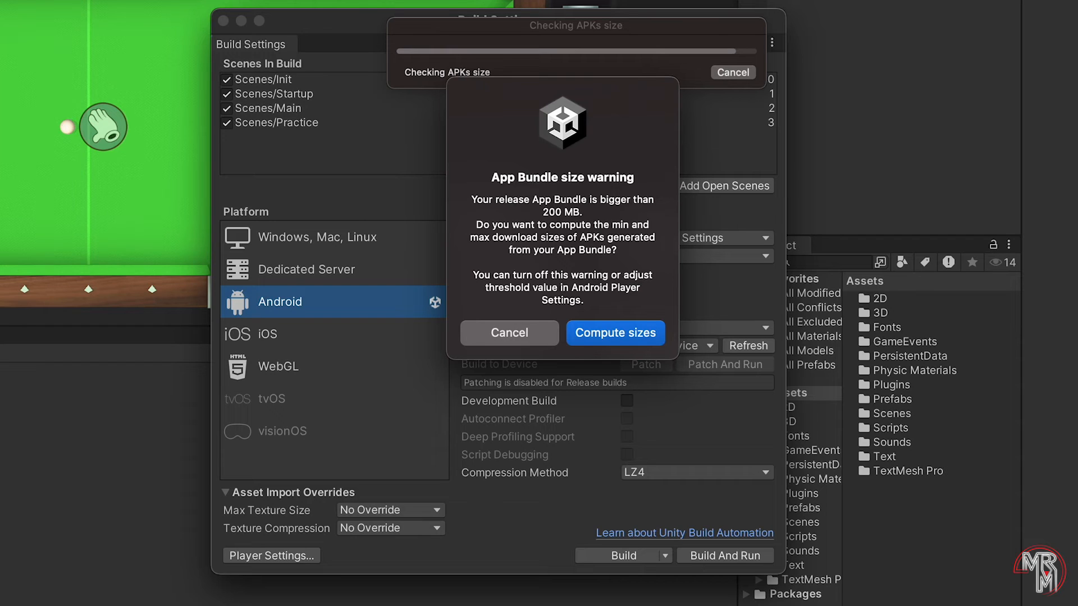
pyautogui.click(523, 337)
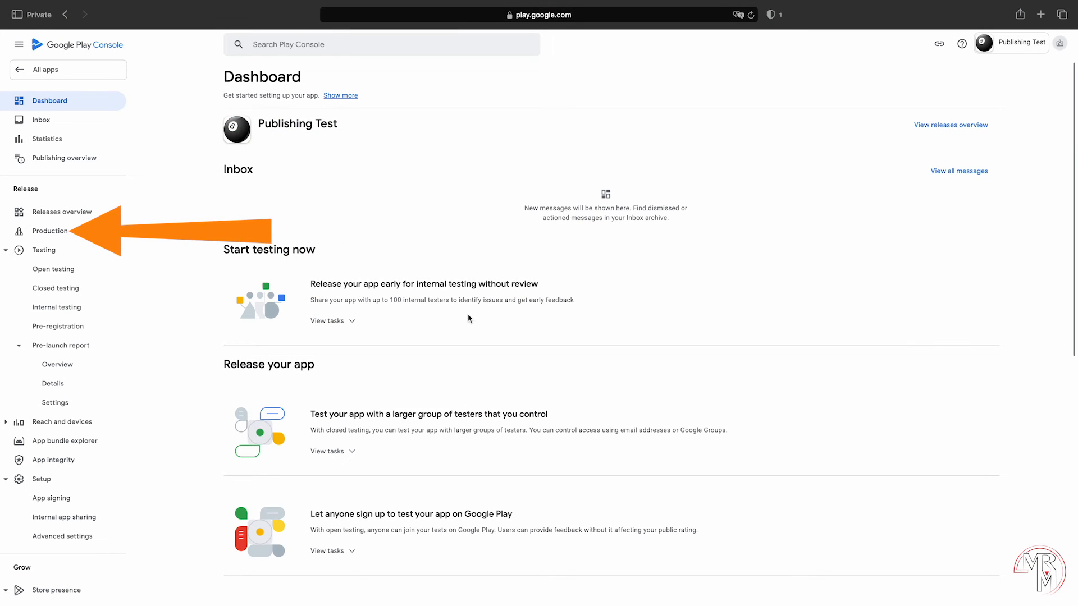
# Step: Create a new production release using a Google-generated app signing key
pyautogui.click(62, 234)
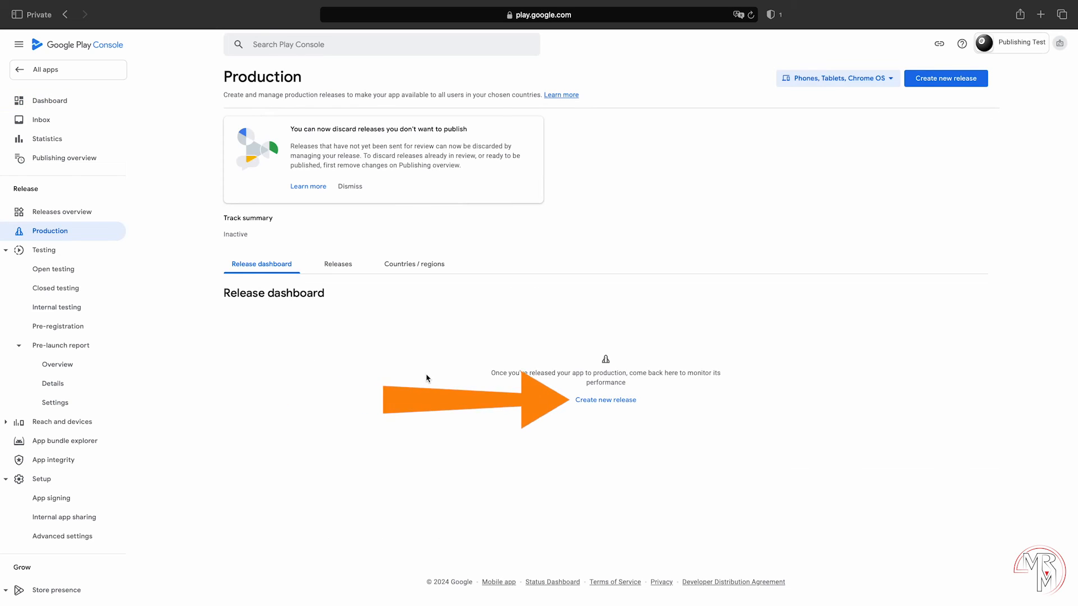
pyautogui.click(614, 400)
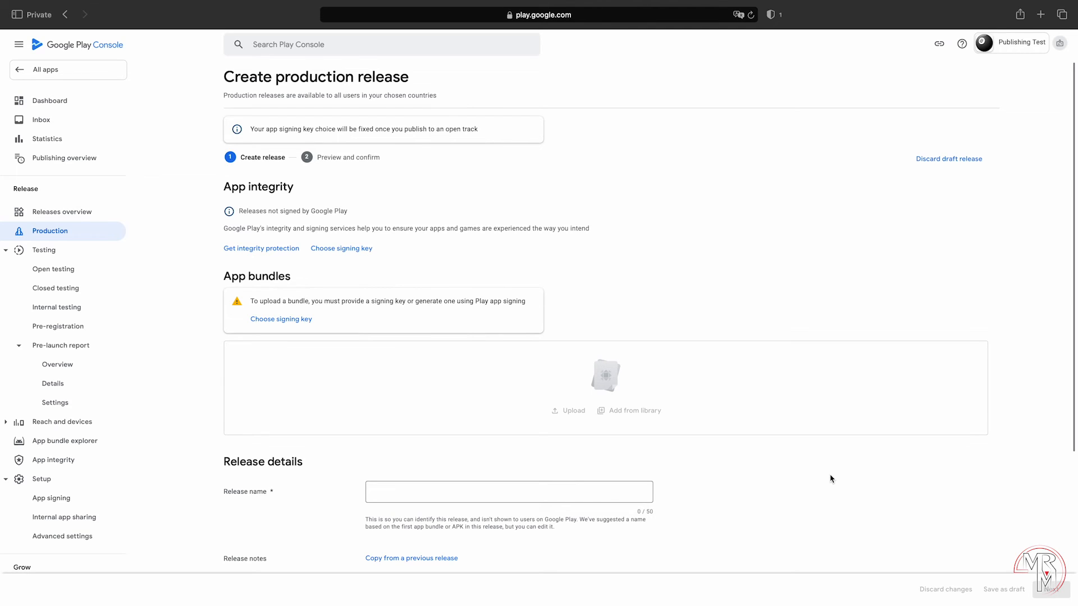
pyautogui.click(364, 252)
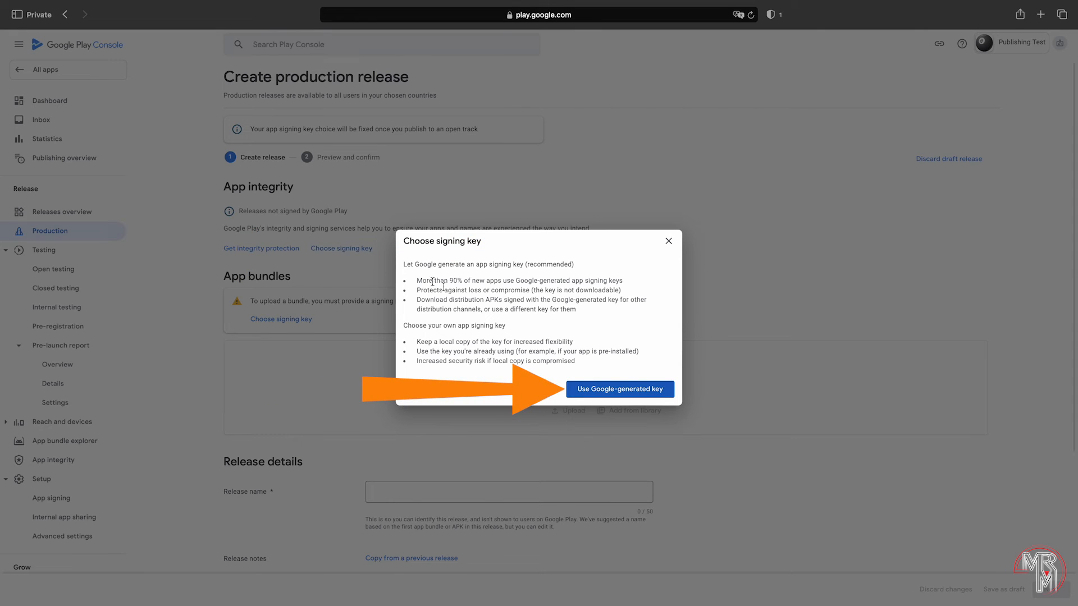
pyautogui.click(654, 391)
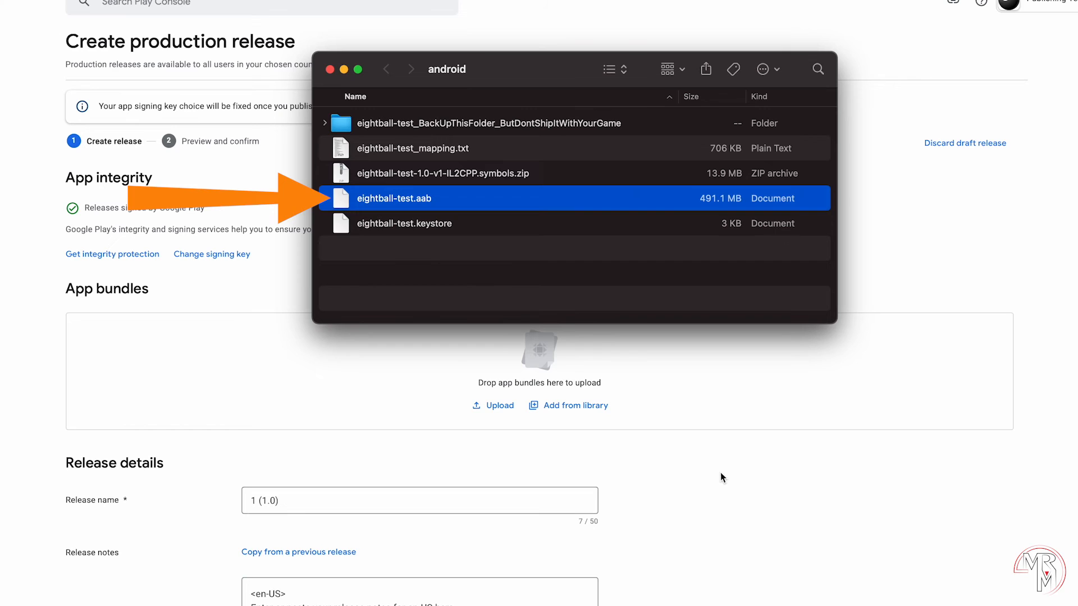
# Step: Upload eightball-test.aab to the release and check the bundle's Delivery details
pyautogui.moveTo(405, 199); pyautogui.dragTo(487, 385)
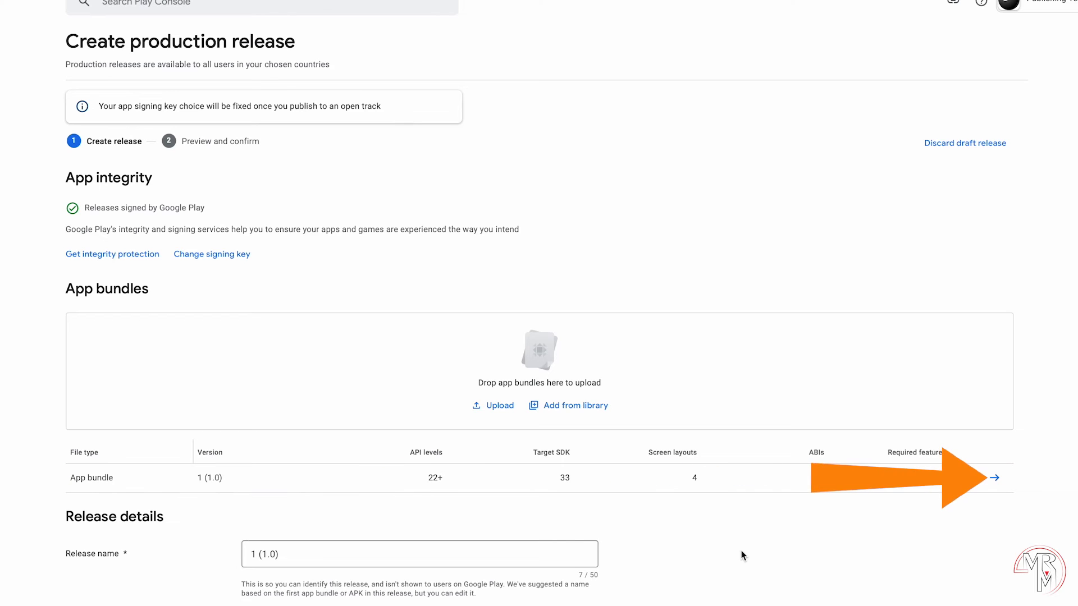
pyautogui.click(990, 478)
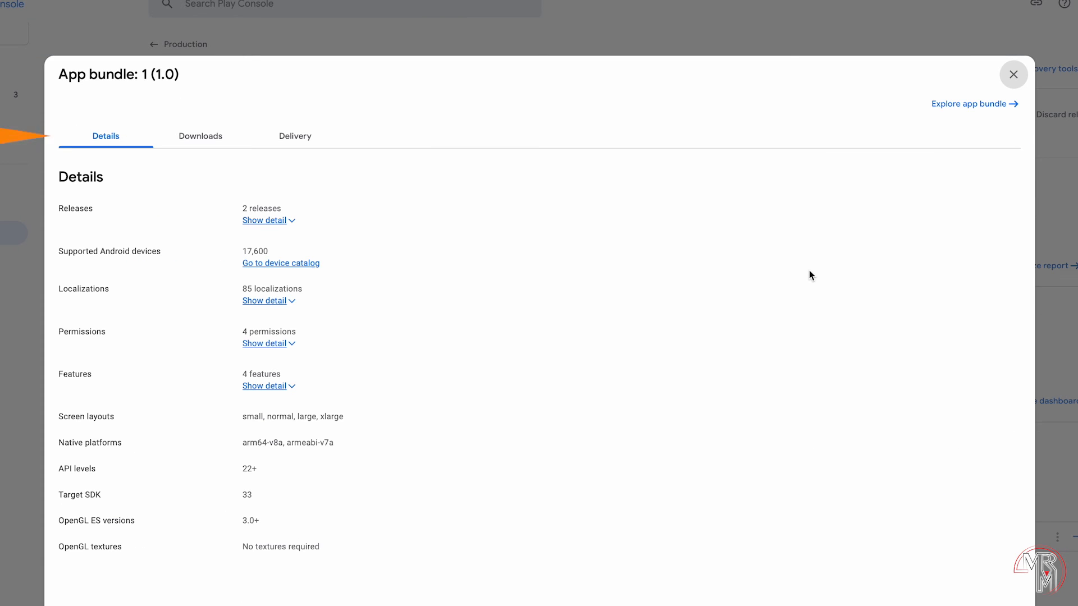
pyautogui.click(307, 141)
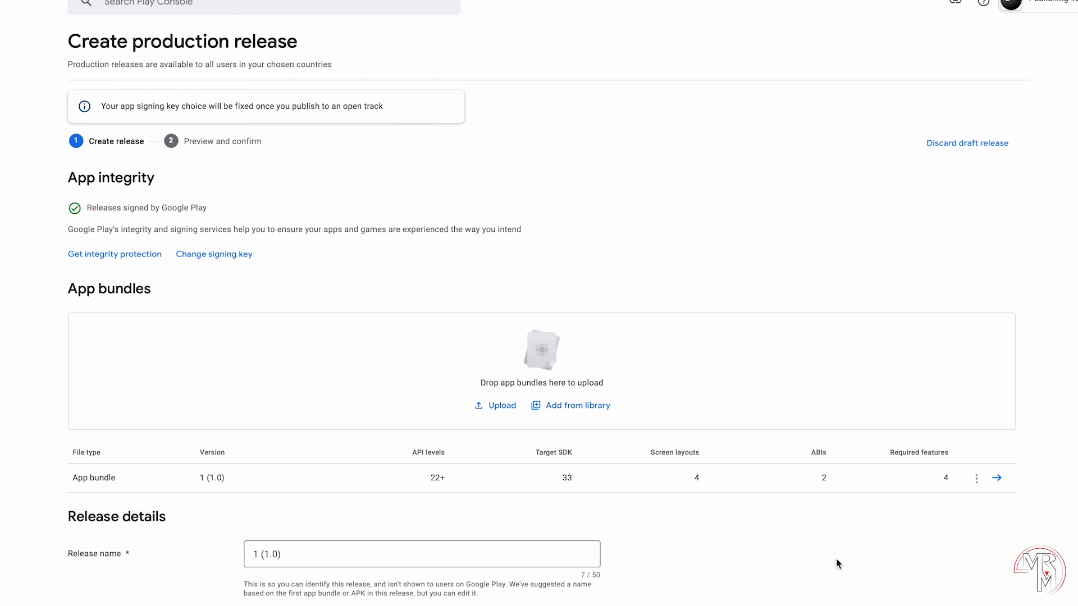
# Step: Attach eightball-test_mapping.txt as the app bundle's ReTrace mapping file
pyautogui.click(975, 483)
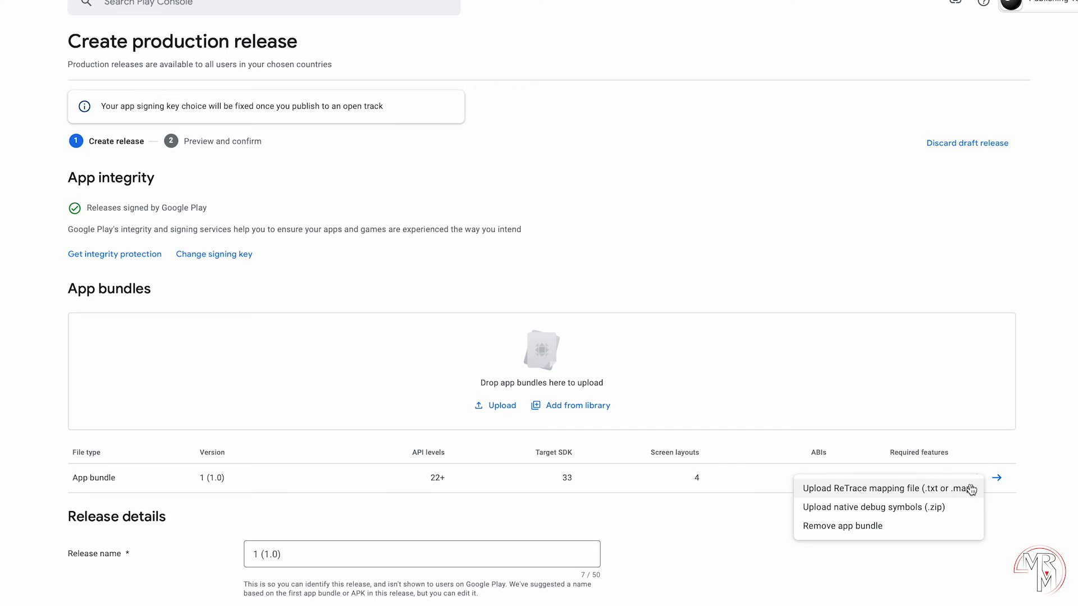
pyautogui.click(975, 487)
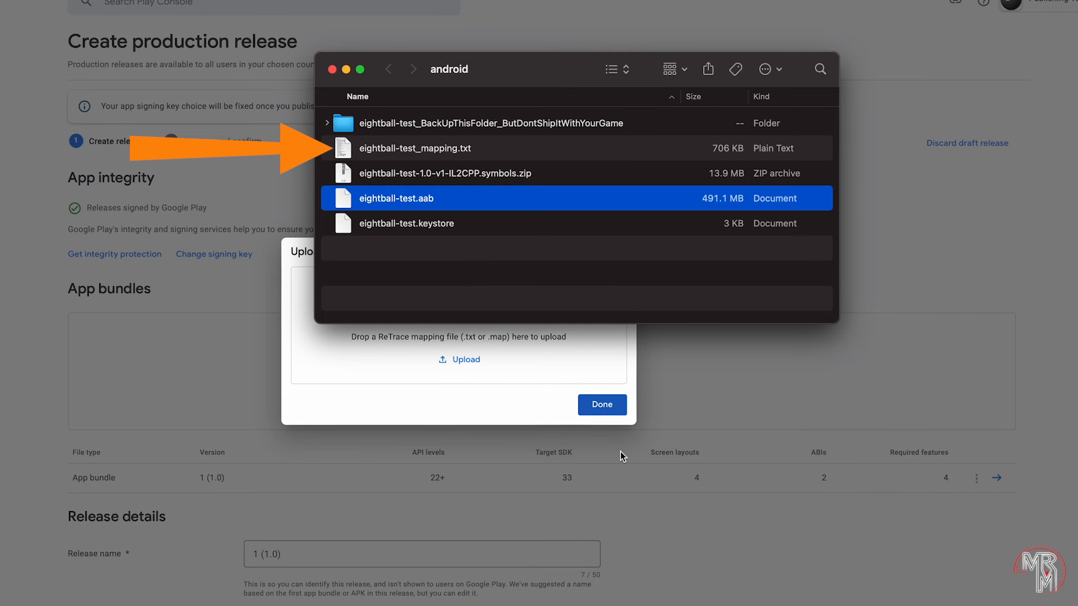
pyautogui.moveTo(427, 148); pyautogui.dragTo(433, 374)
pyautogui.click(668, 512)
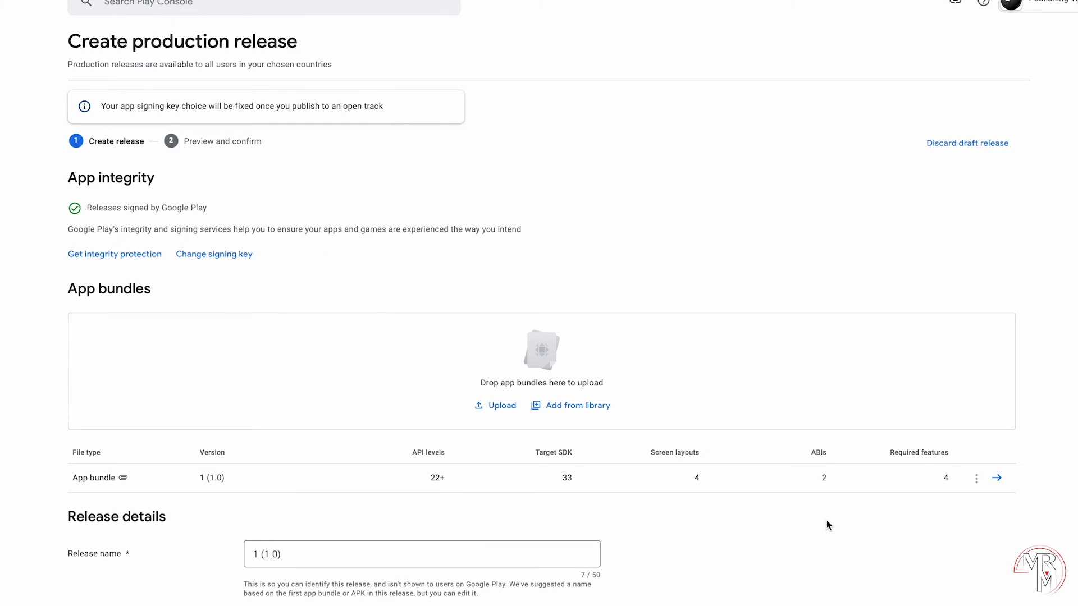
# Step: Upload the symbols zip as the app bundle's native debug symbols
pyautogui.click(977, 479)
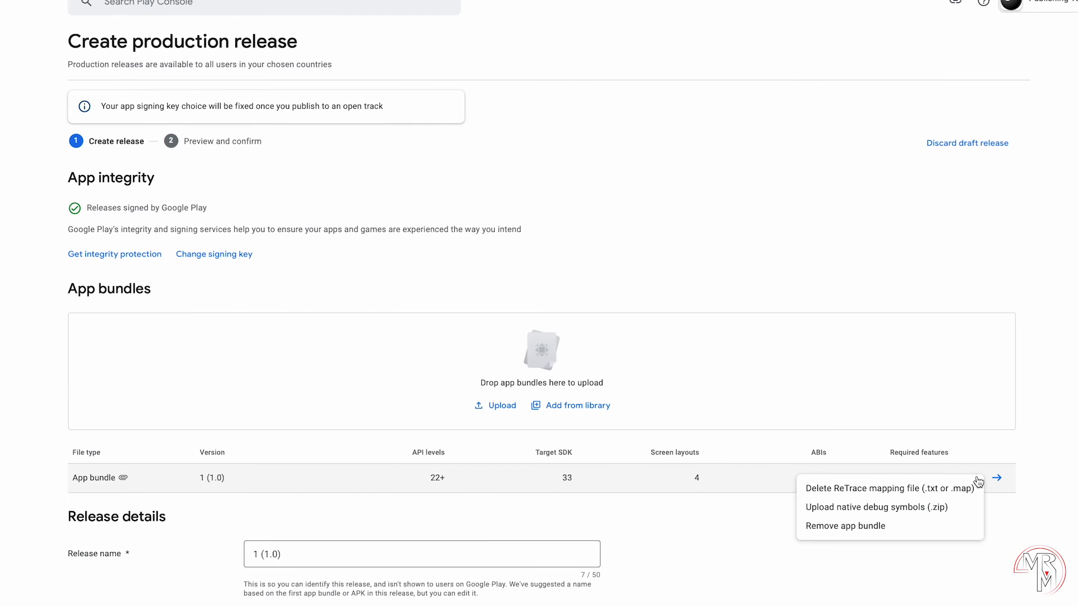
pyautogui.click(951, 506)
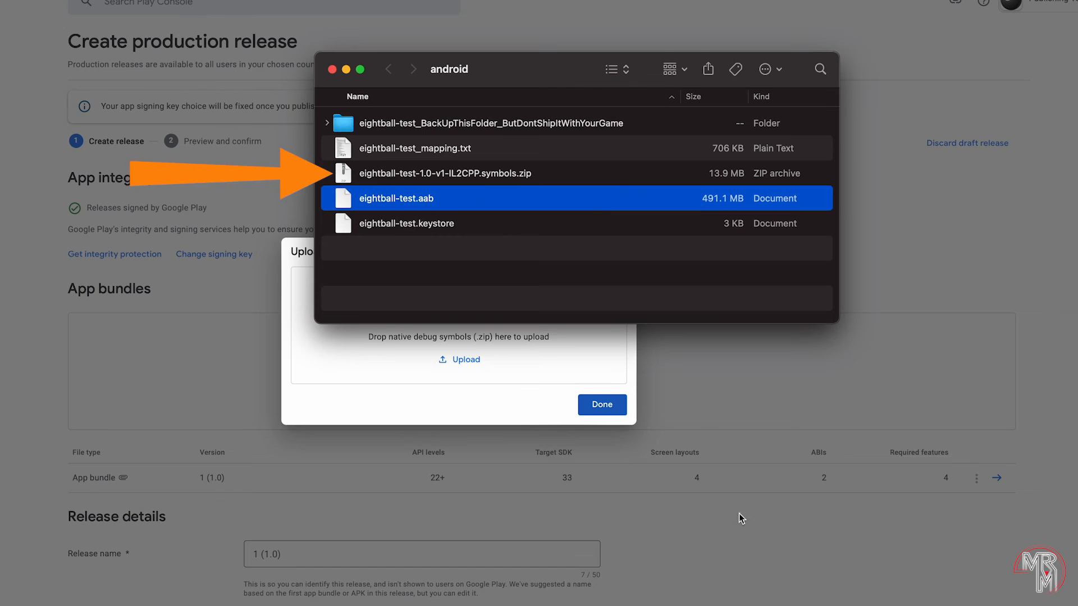
pyautogui.moveTo(480, 174); pyautogui.dragTo(450, 340)
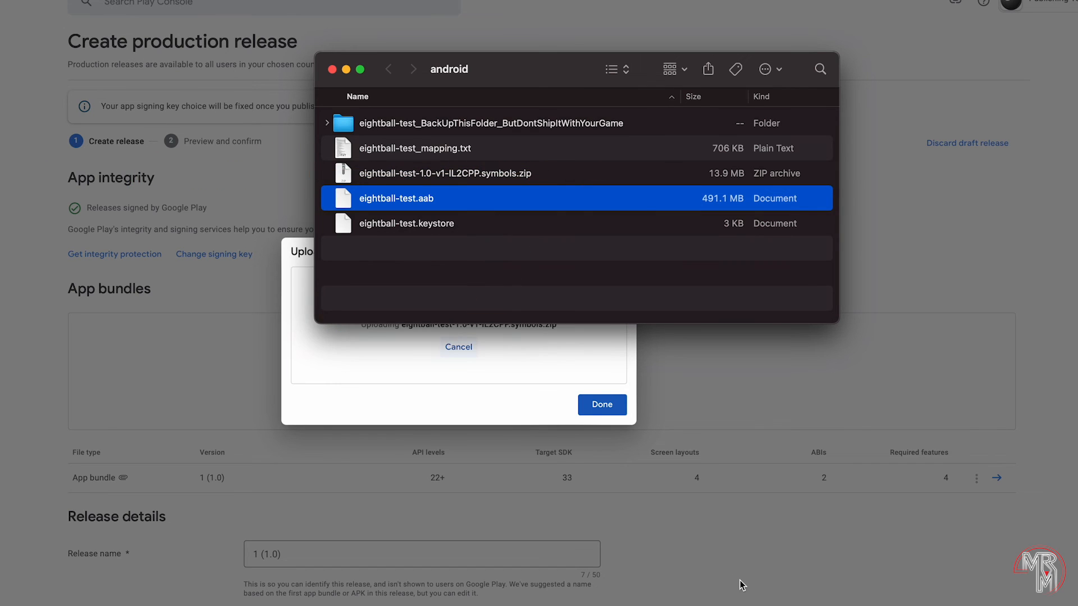
pyautogui.click(739, 584)
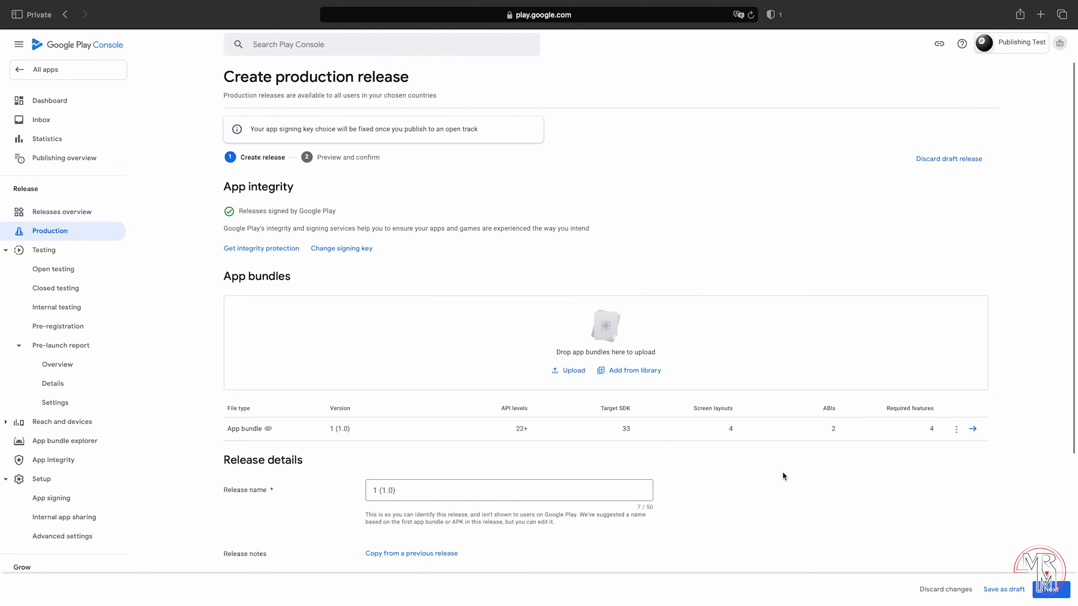
# Step: Expand the no-countries error and androidx.fragment warning details, then return to Production
pyautogui.scroll(-5, 784, 476)
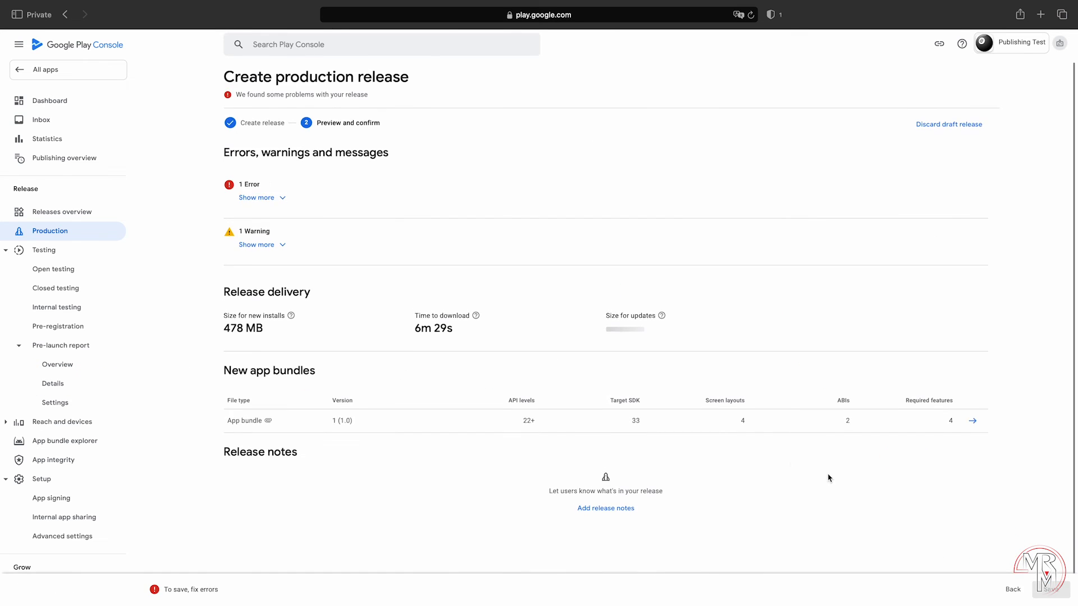
pyautogui.click(281, 198)
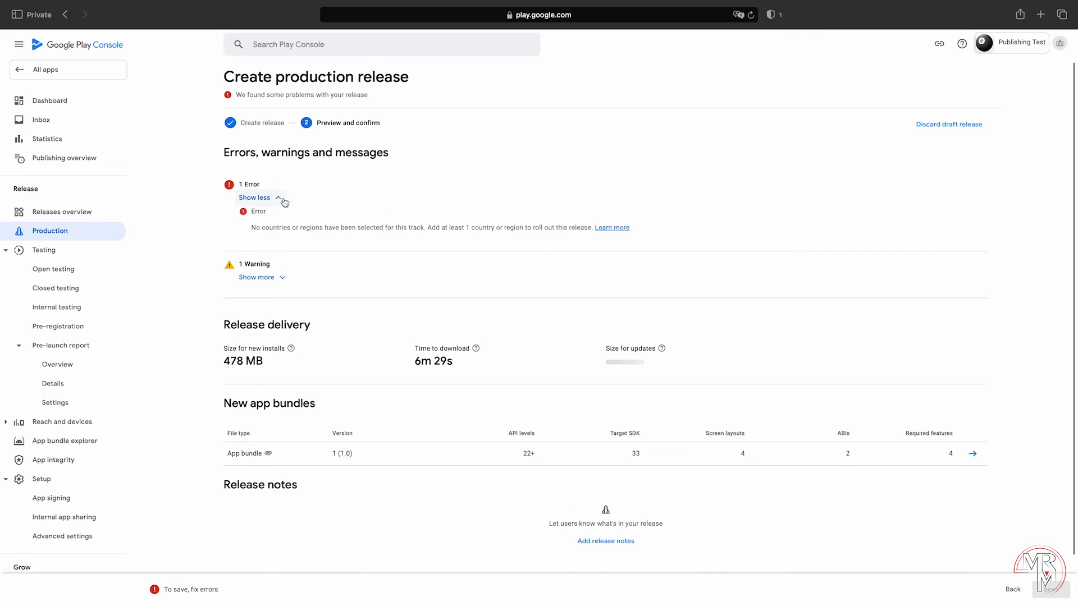
pyautogui.click(283, 282)
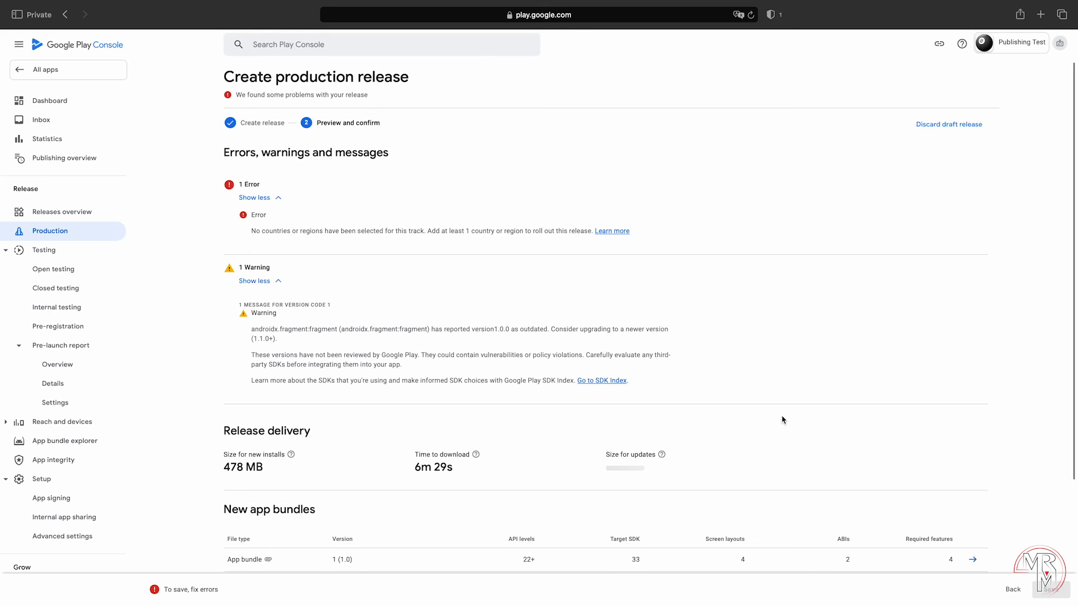
pyautogui.click(62, 233)
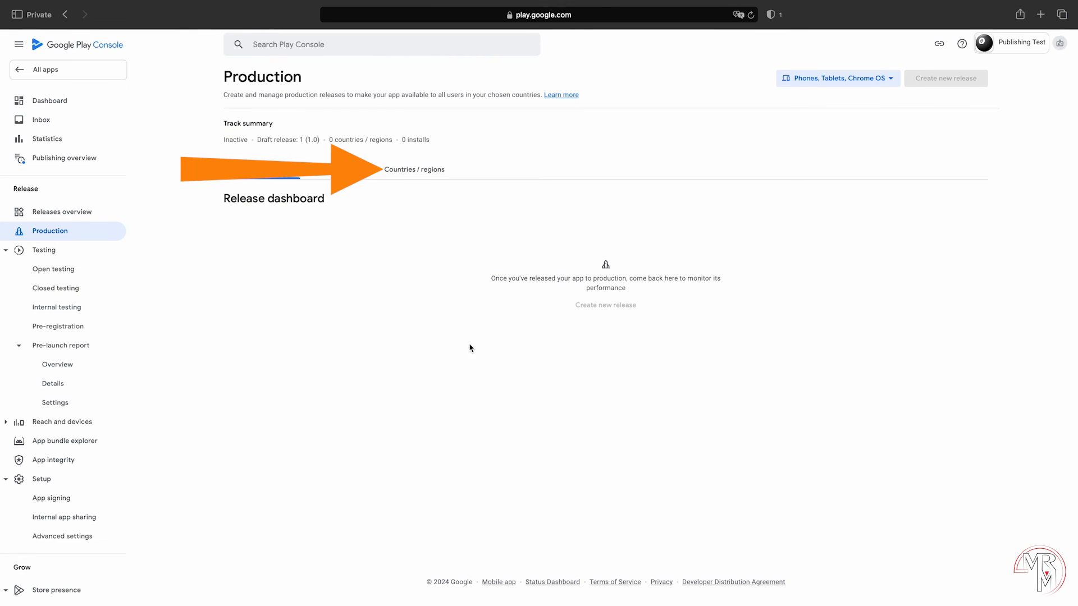
# Step: Add all 177 countries/regions to production, then edit draft release 1 (1.0) again
pyautogui.click(430, 171)
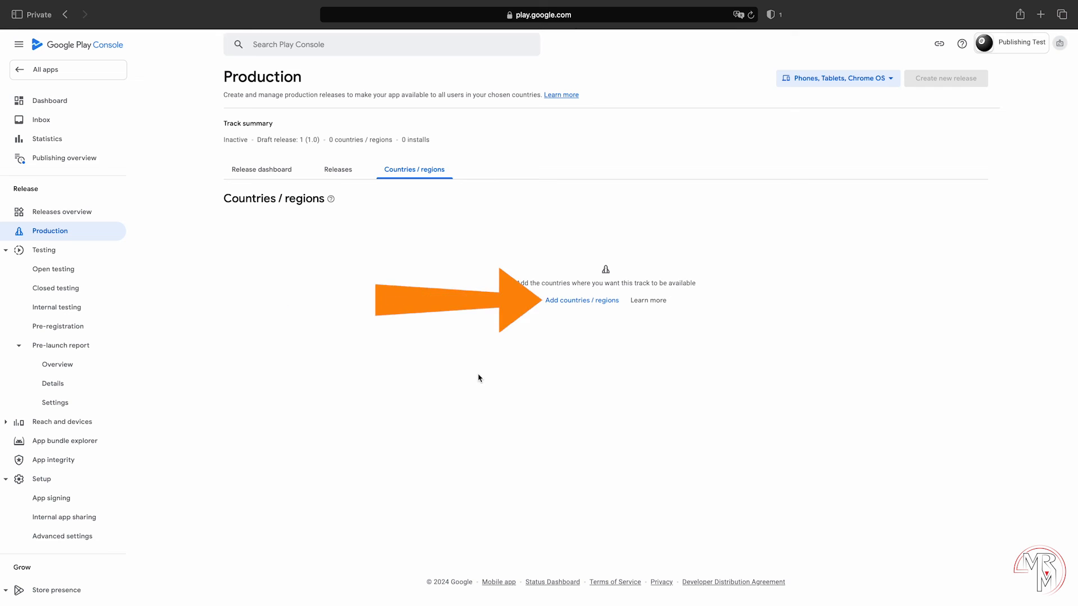
pyautogui.click(586, 301)
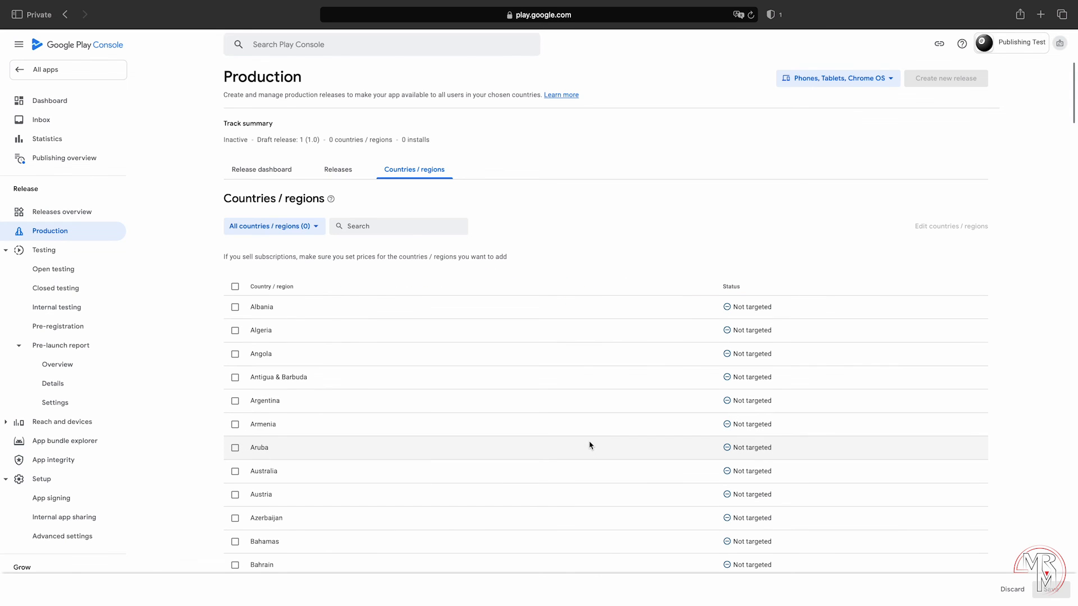
pyautogui.click(234, 287)
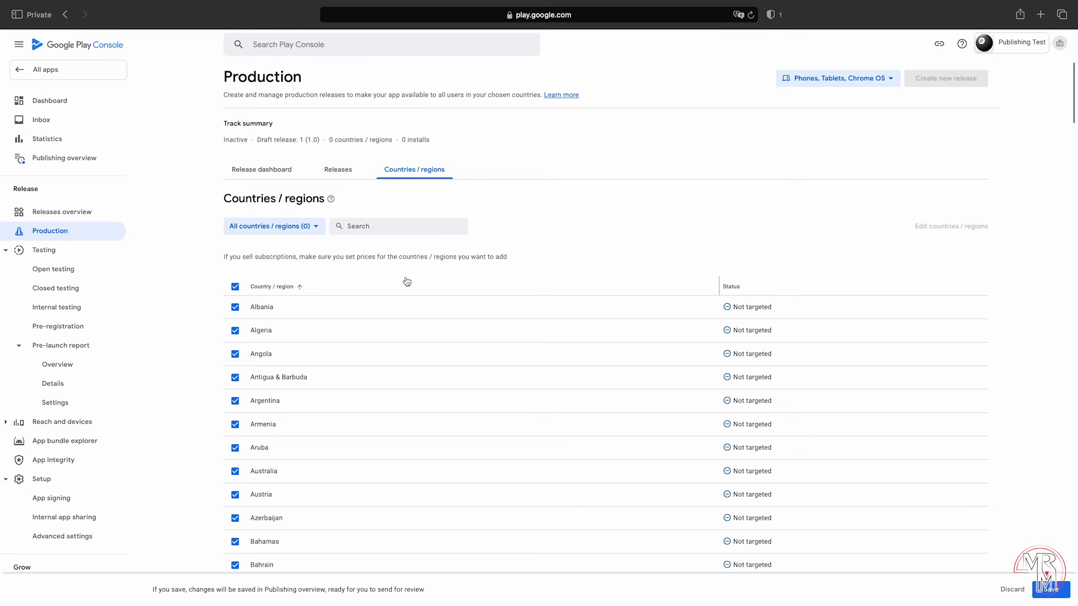
pyautogui.click(1048, 590)
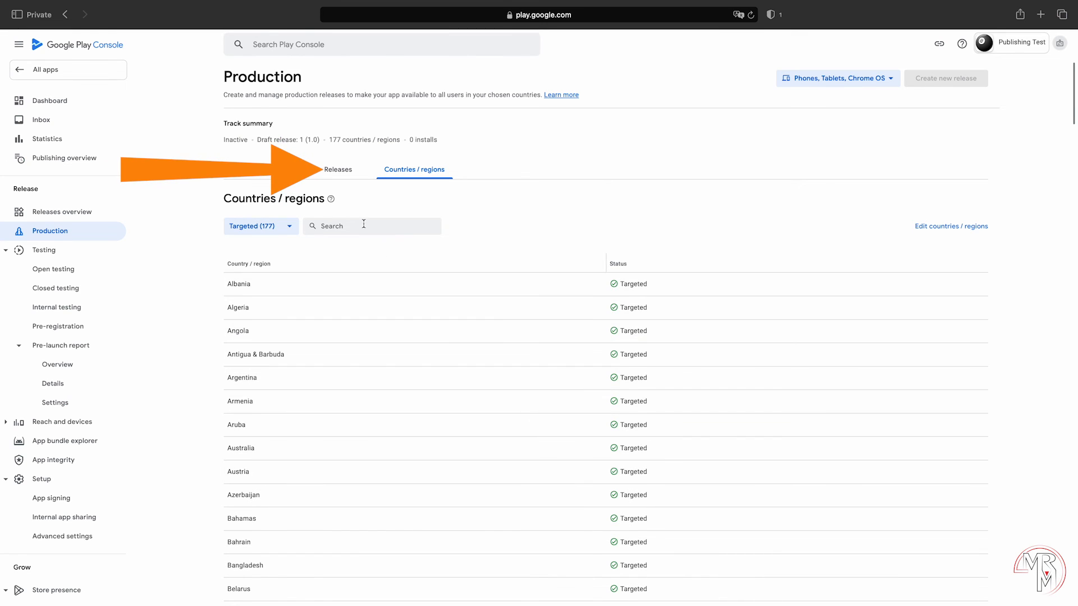
pyautogui.click(338, 170)
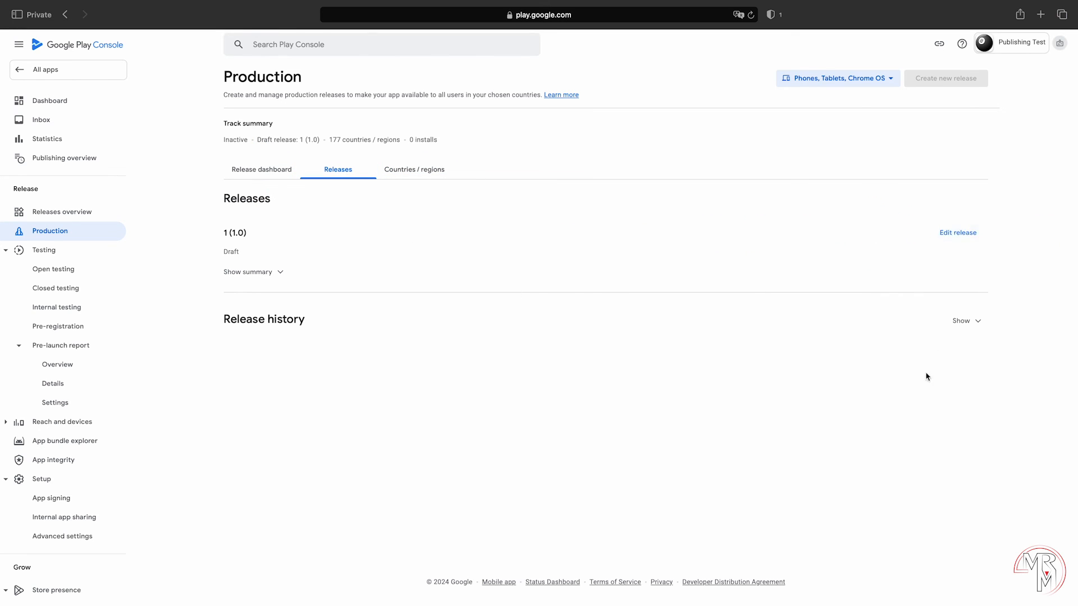
pyautogui.click(1059, 589)
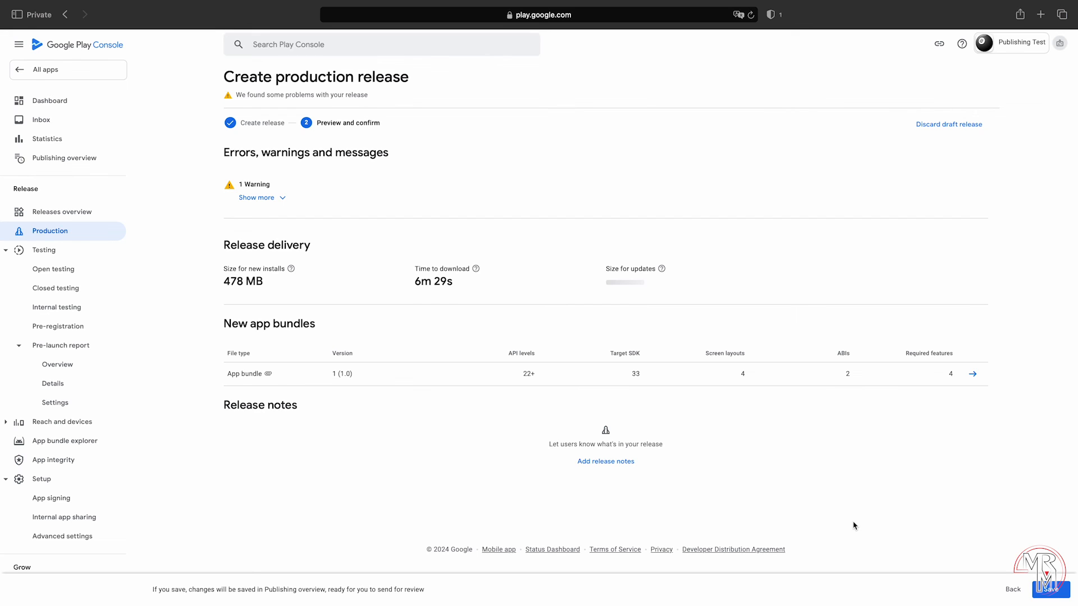
# Step: Save release 1 (1.0) and view the incomplete advertising ID declaration issue
pyautogui.click(1050, 589)
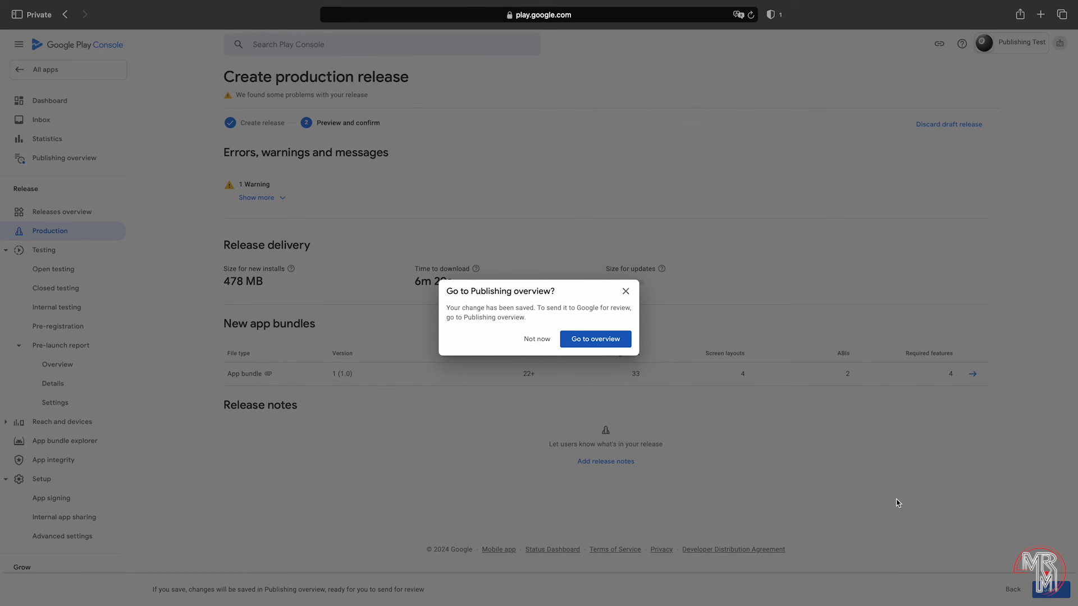
pyautogui.click(621, 341)
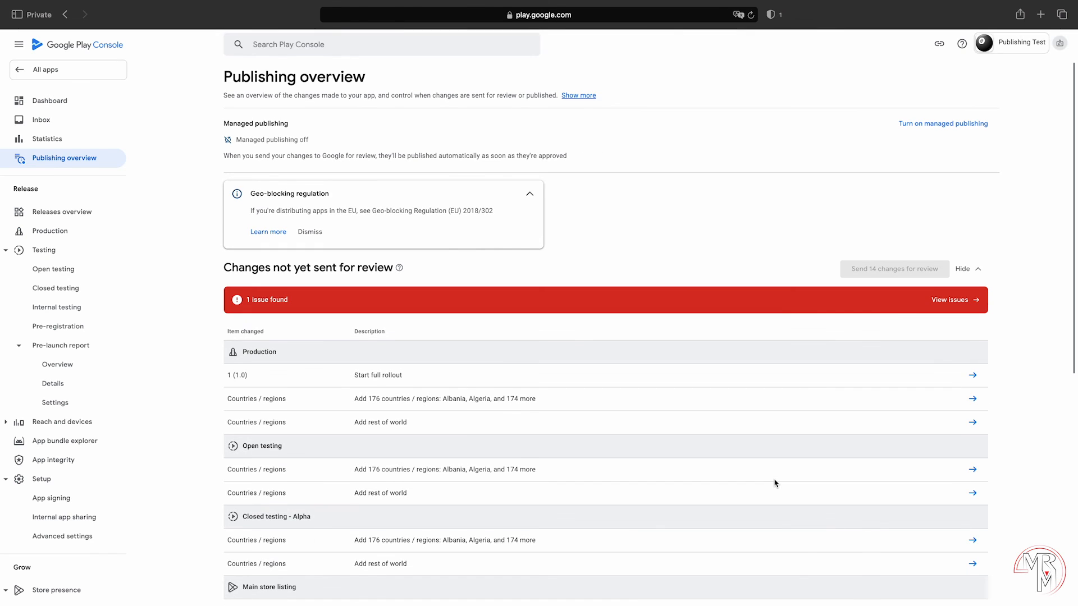
pyautogui.click(950, 301)
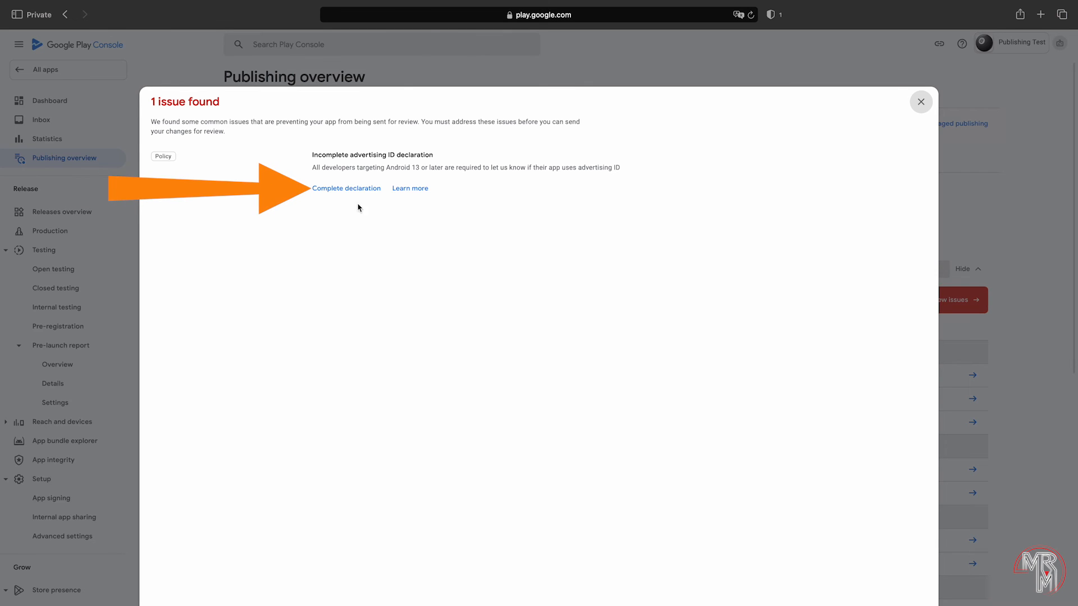
# Step: Answer No to 'Does your app use advertising ID?' and save the declaration
pyautogui.click(347, 189)
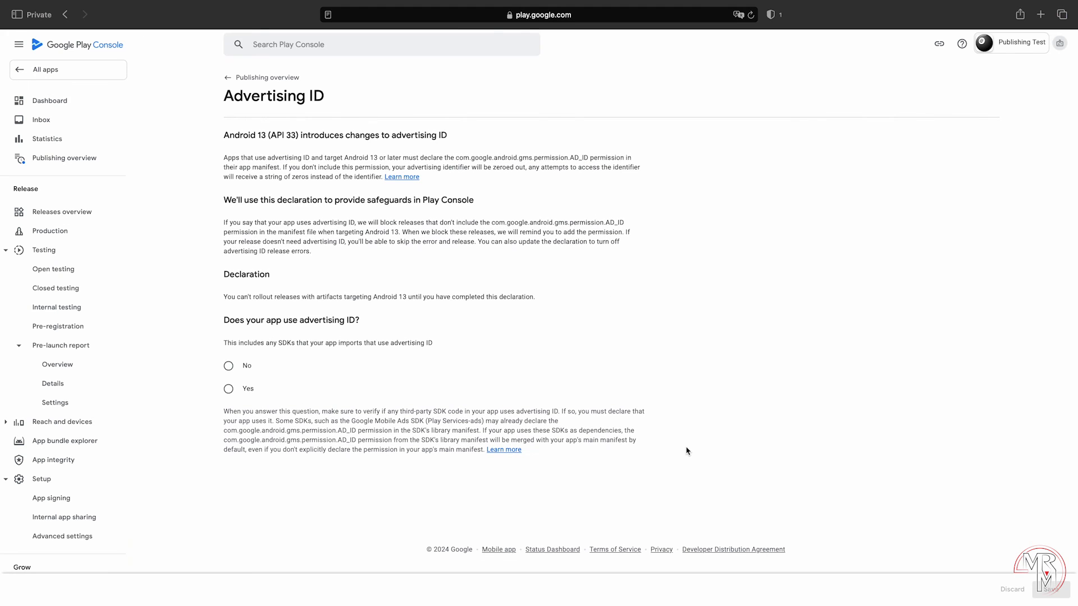
pyautogui.click(229, 389)
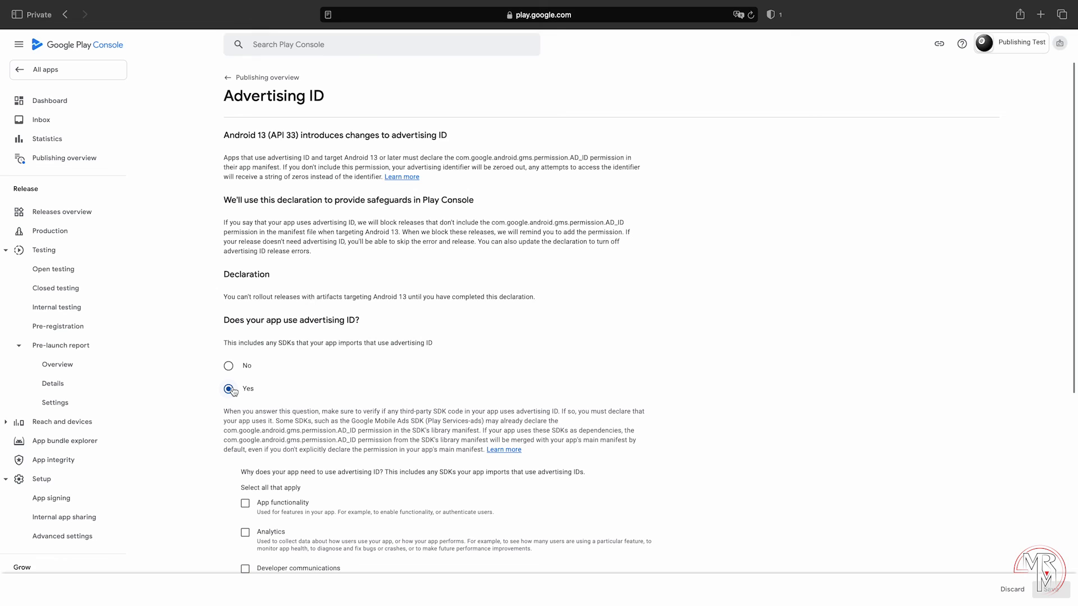
pyautogui.click(229, 365)
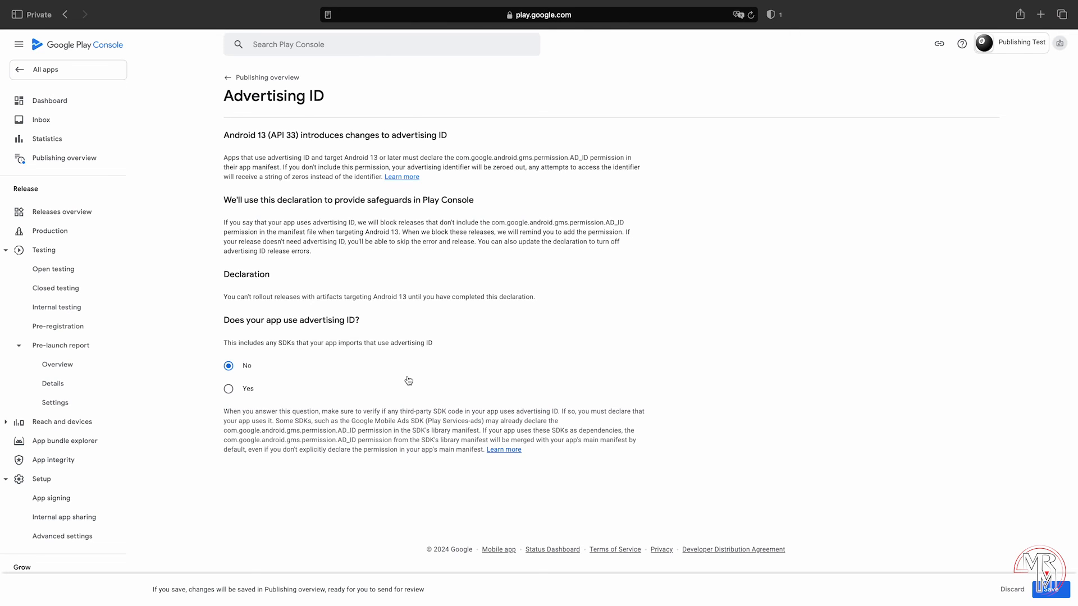
pyautogui.click(1050, 589)
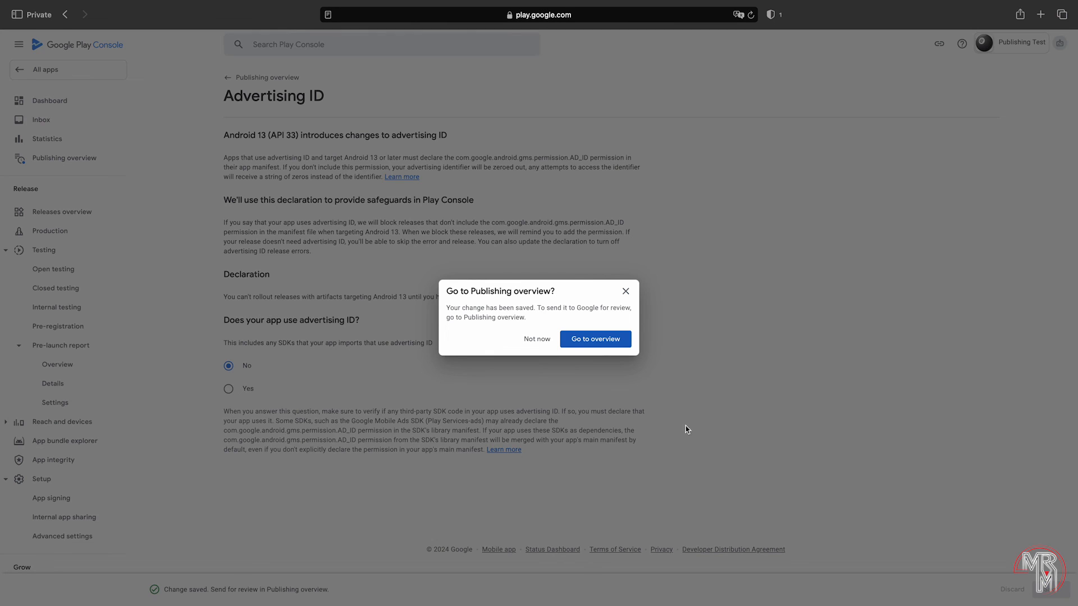
pyautogui.click(616, 342)
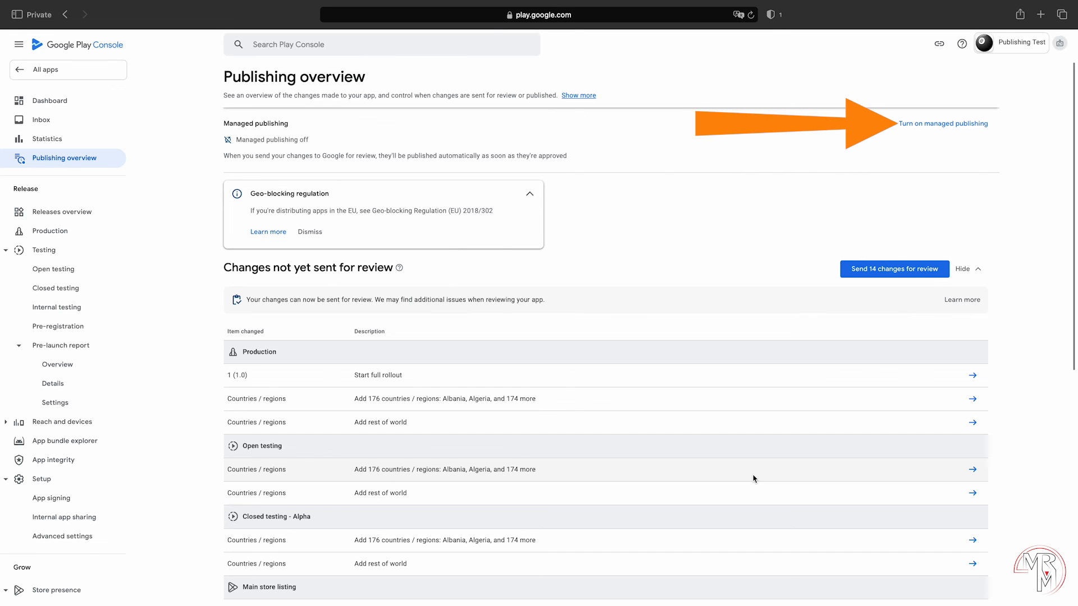
# Step: Switch Managed publishing to on and save the setting
pyautogui.click(933, 124)
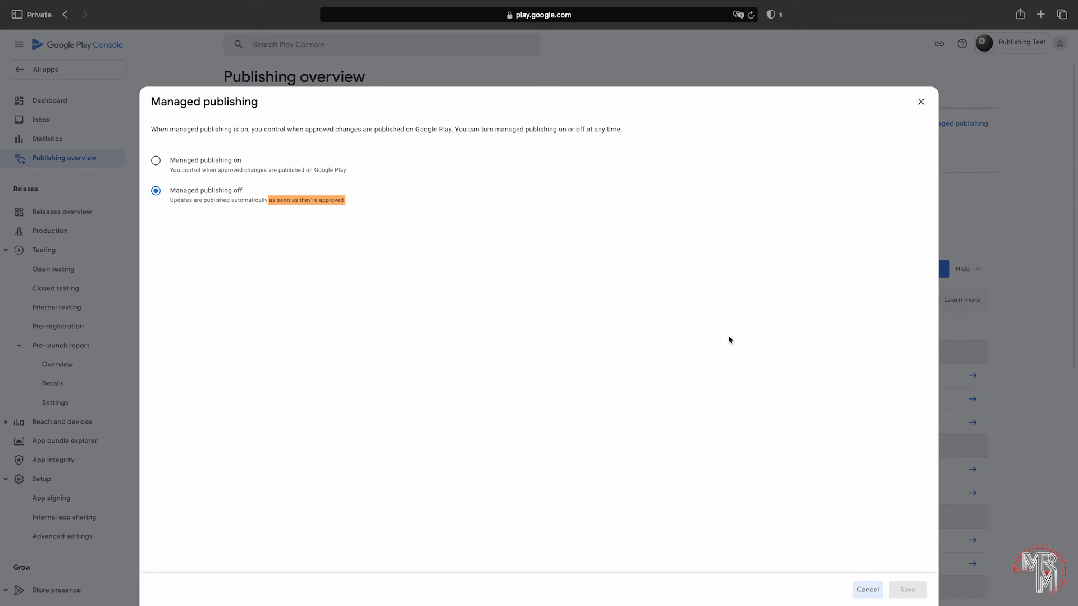
pyautogui.click(156, 160)
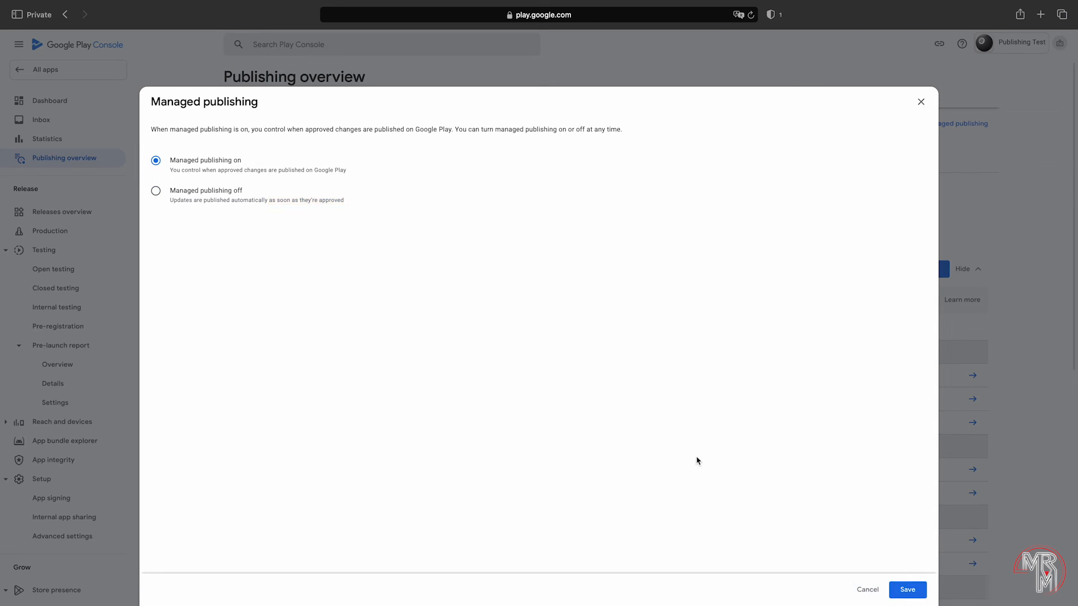
pyautogui.click(905, 590)
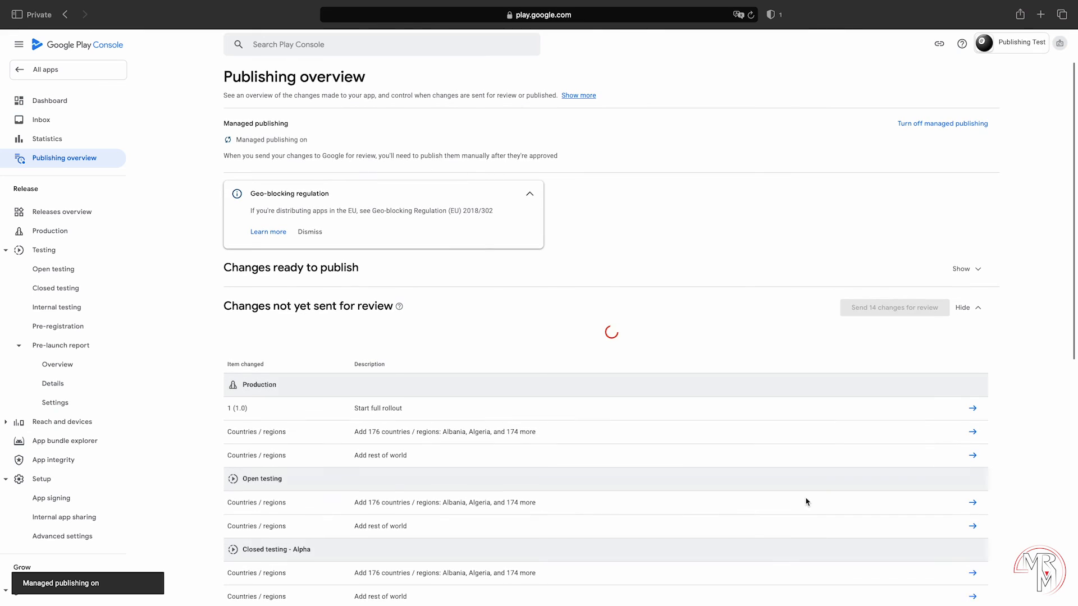